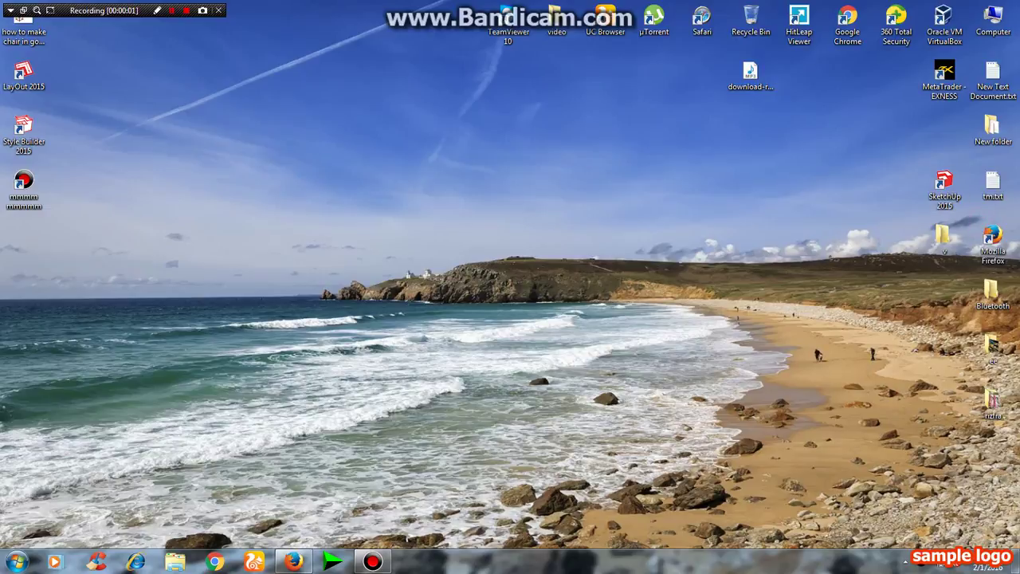
# Launch SketchUp Pro 2015 past the security warning and open a new untitled model.
pyautogui.doubleClick(945, 190)
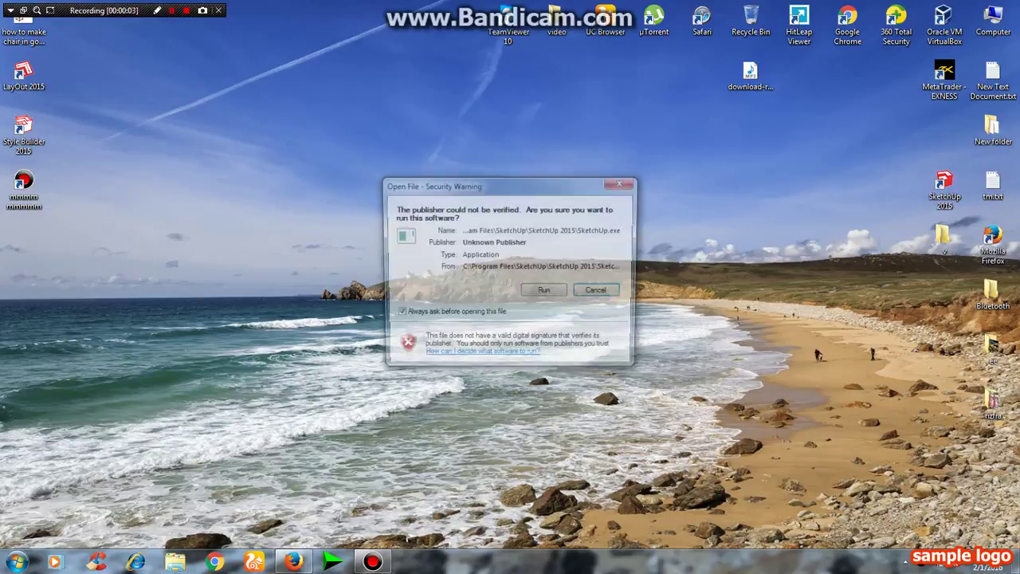
pyautogui.click(545, 292)
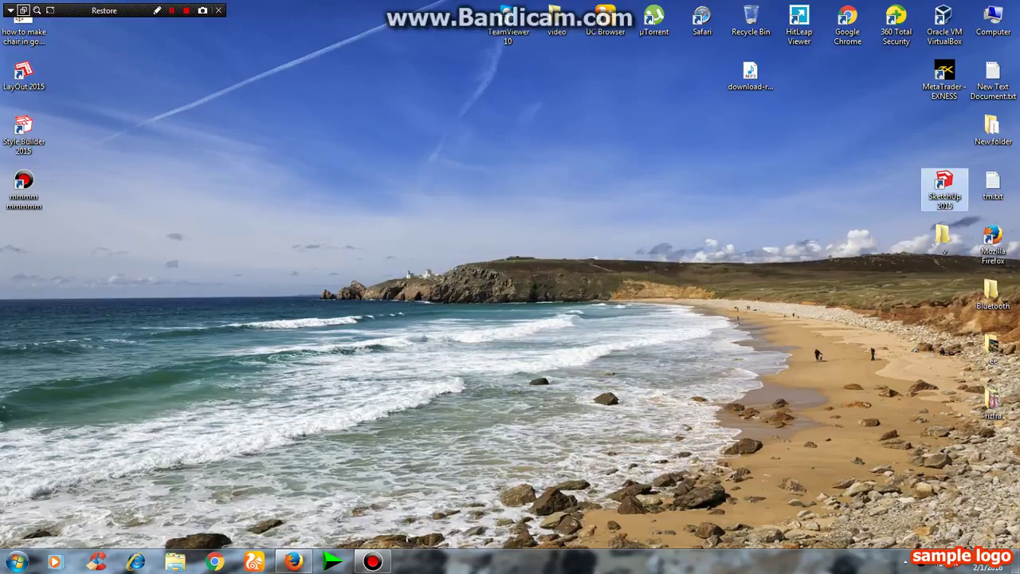
pyautogui.click(11, 10)
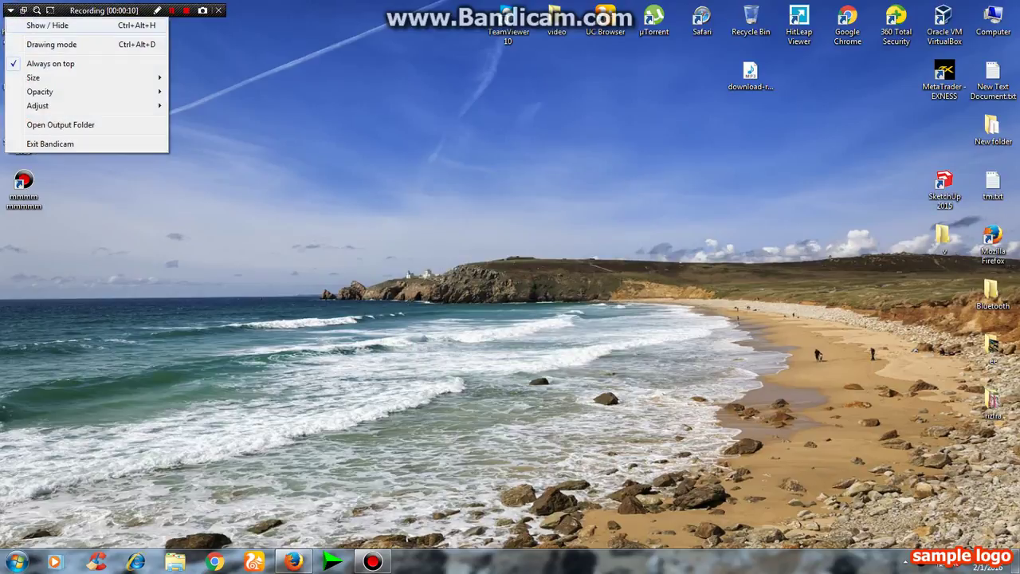
pyautogui.click(48, 24)
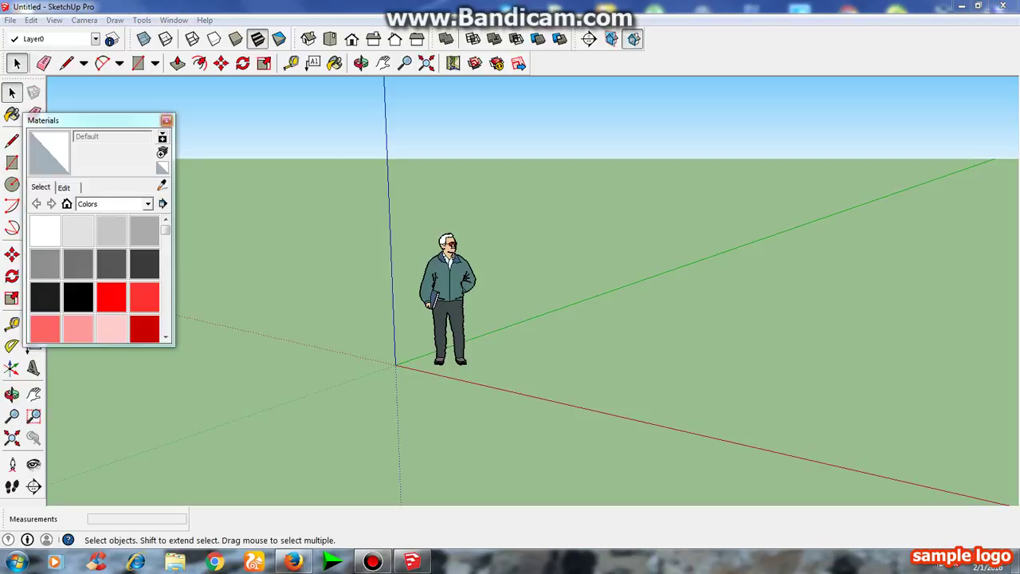
# Delete the scale figure and make Simple Template - Feet and Inches the default template.
pyautogui.click(452, 287)
pyautogui.press('Delete')
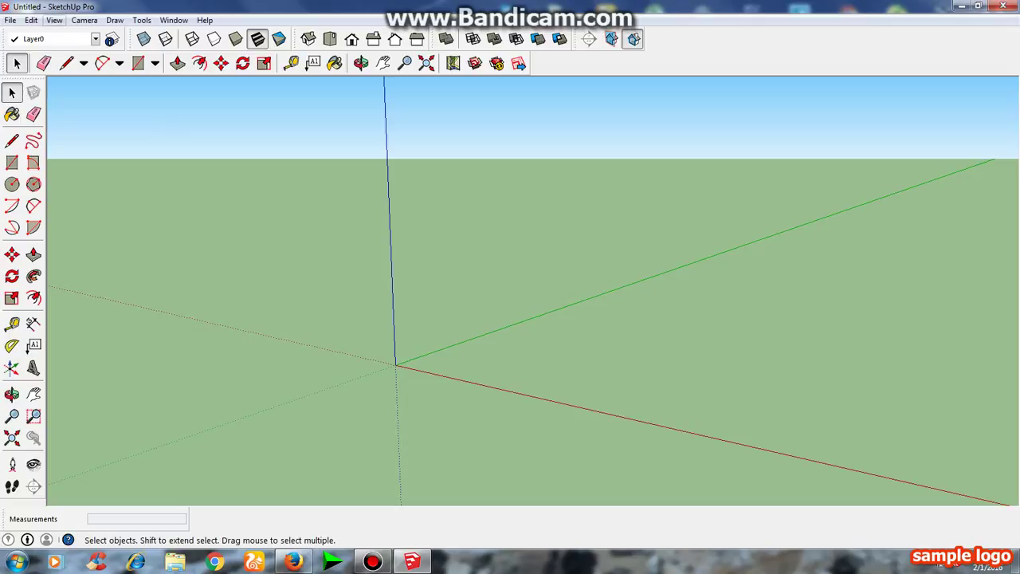
pyautogui.click(54, 20)
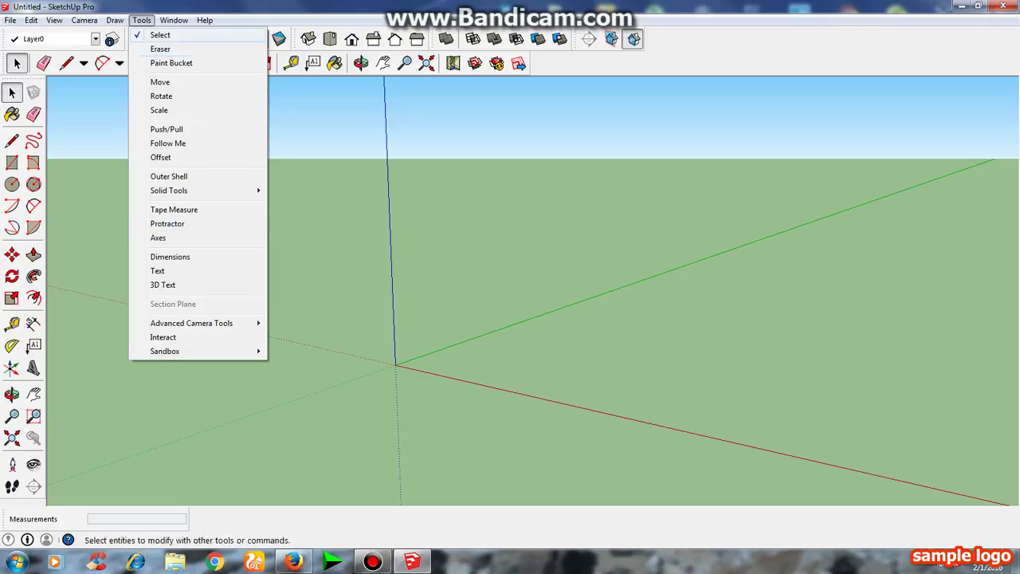
pyautogui.click(197, 237)
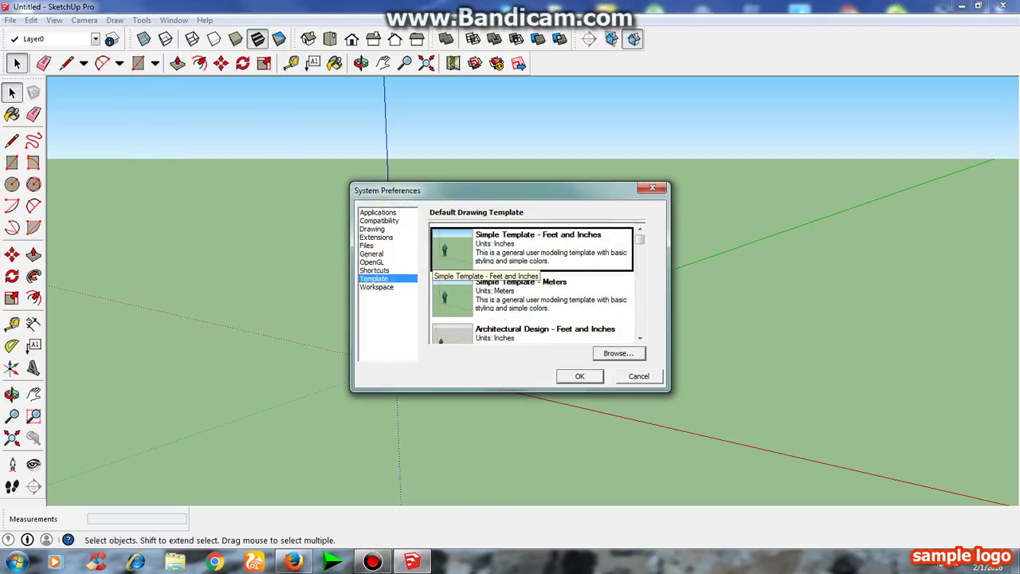
pyautogui.click(478, 295)
pyautogui.click(478, 333)
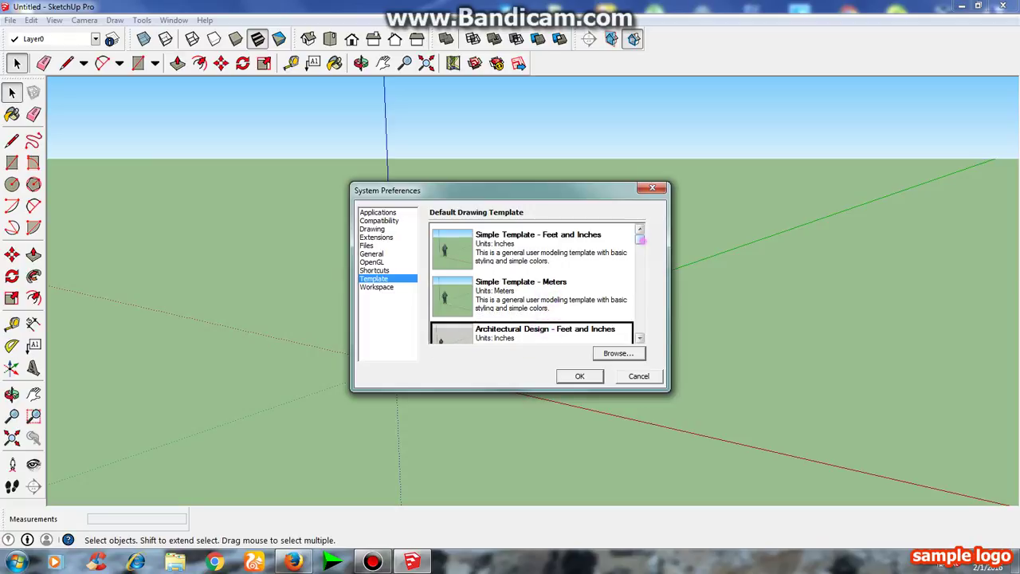
pyautogui.moveTo(640, 239)
pyautogui.mouseDown()
pyautogui.moveTo(639, 303)
pyautogui.moveTo(639, 234)
pyautogui.mouseUp()
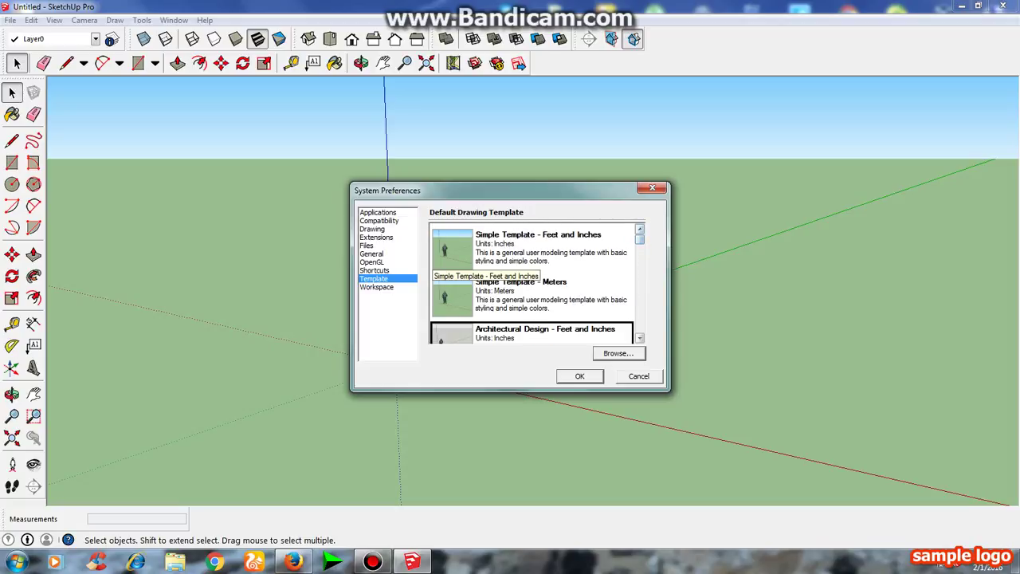
pyautogui.click(451, 253)
pyautogui.click(579, 375)
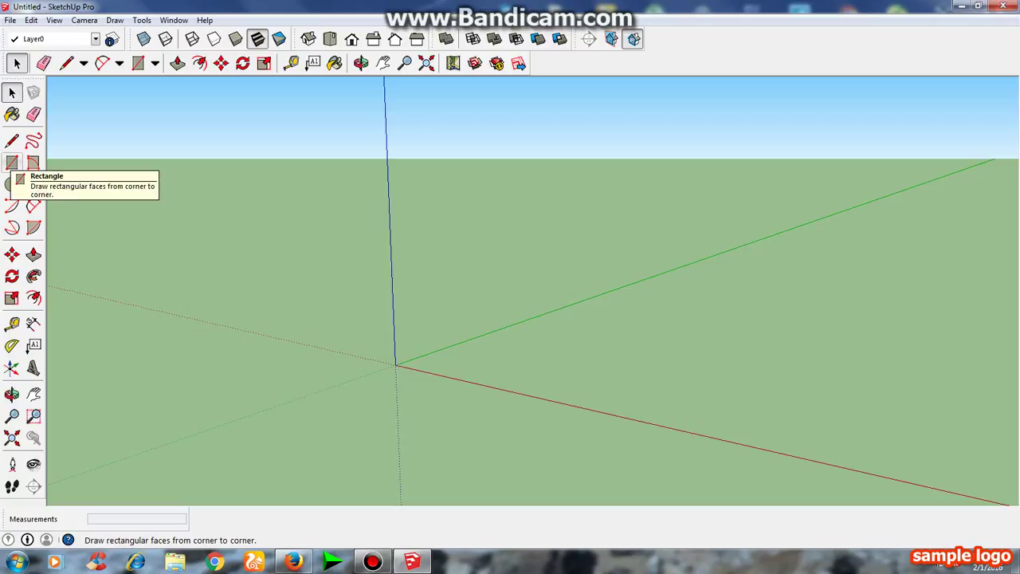
# Draw a 6' by 6' rectangle face starting at the origin.
pyautogui.click(12, 163)
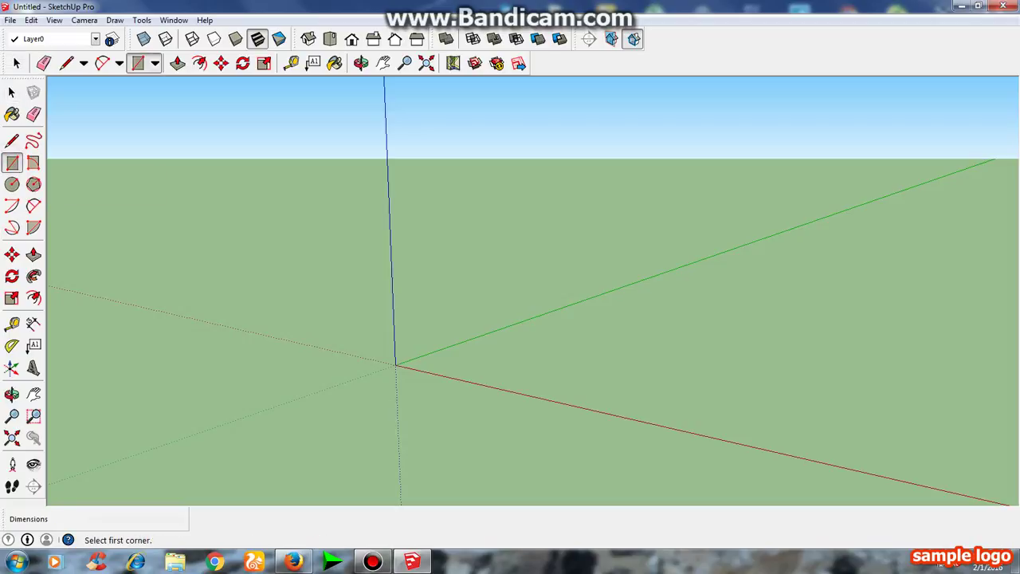
pyautogui.click(313, 339)
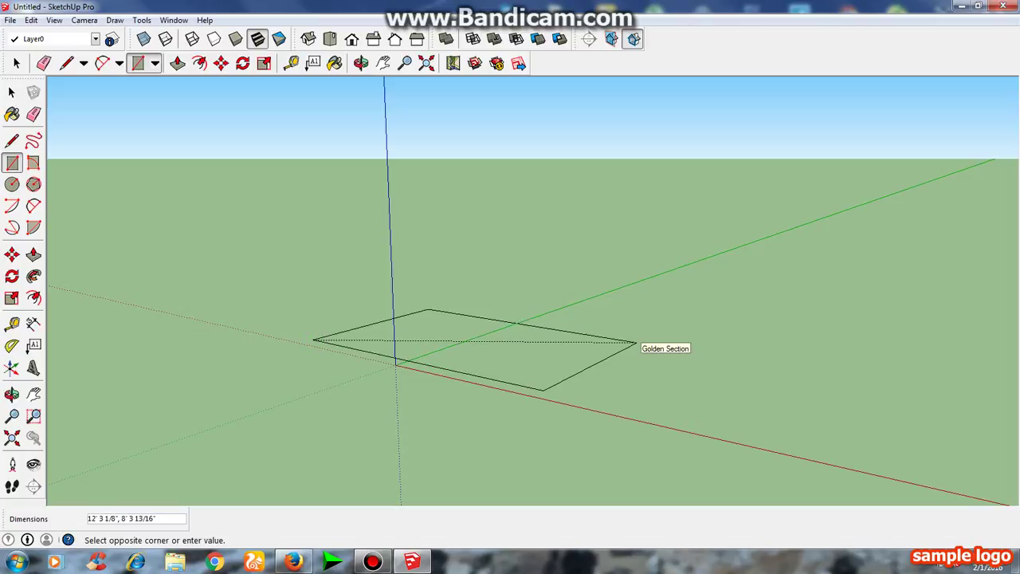
pyautogui.click(643, 323)
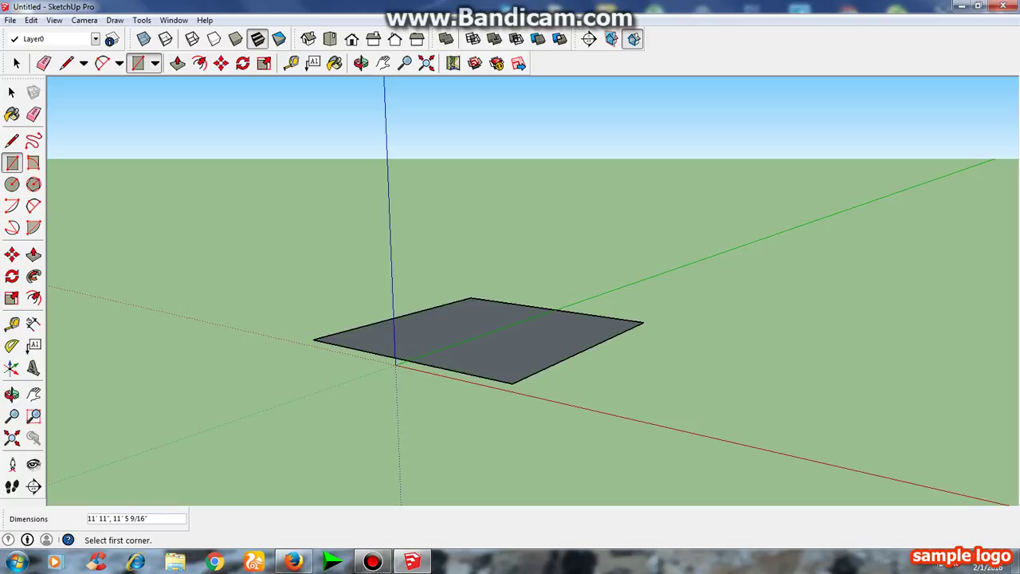
pyautogui.write('1')
pyautogui.press('Return')
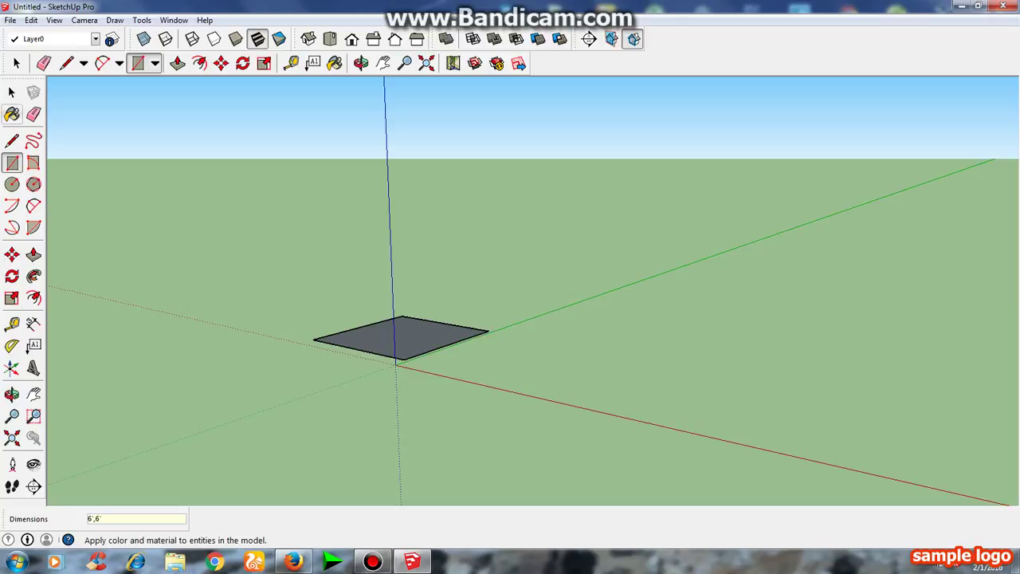
# Turn the square face into a group and deselect it.
pyautogui.click(12, 93)
pyautogui.scroll(2, 406, 340)
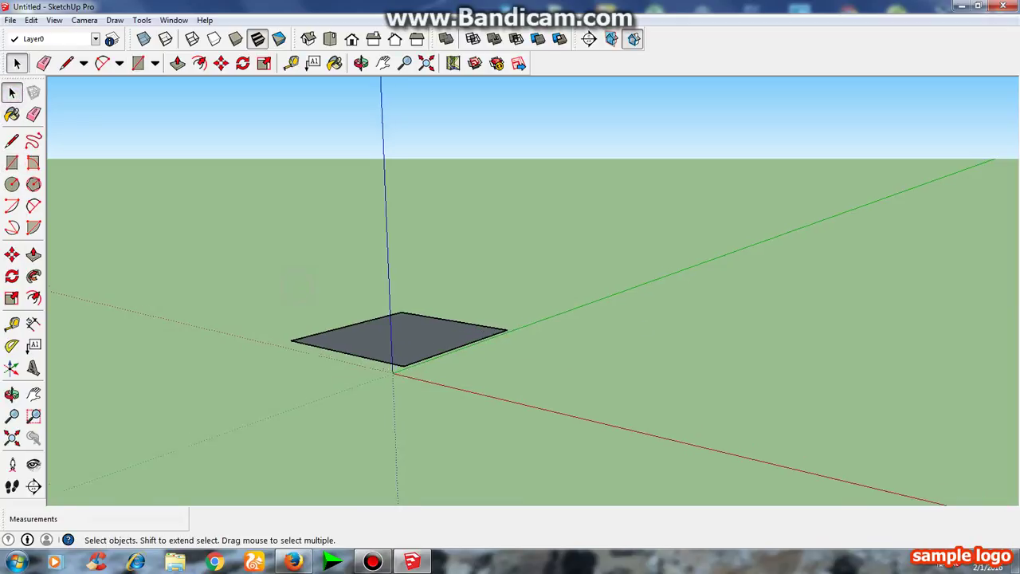
pyautogui.scroll(2, 405, 340)
pyautogui.click(406, 340)
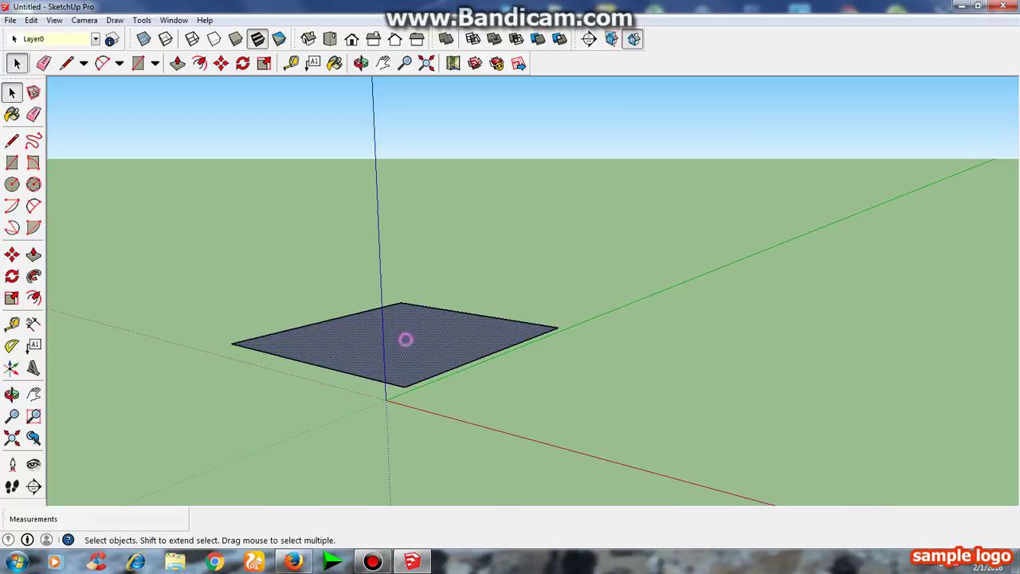
pyautogui.rightClick(405, 340)
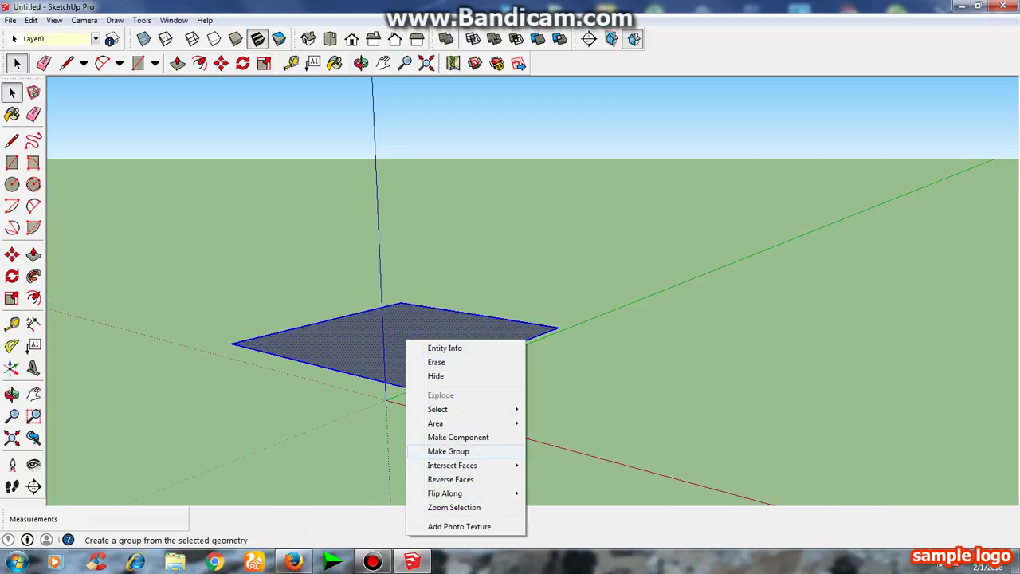
pyautogui.click(448, 452)
pyautogui.click(280, 403)
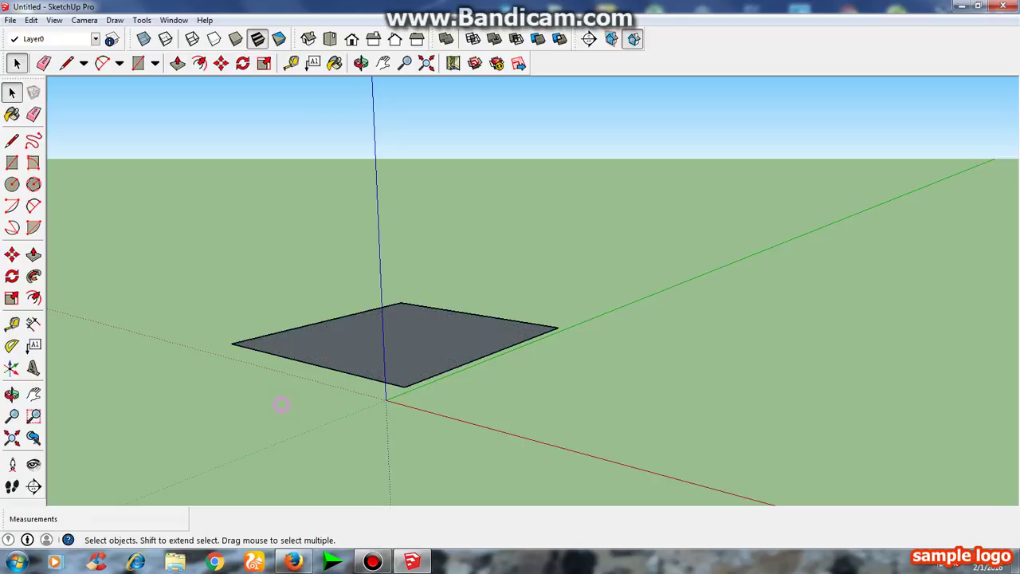
# In Top view, move the square group so its corner snaps onto the origin, then return to 3D.
pyautogui.click(329, 38)
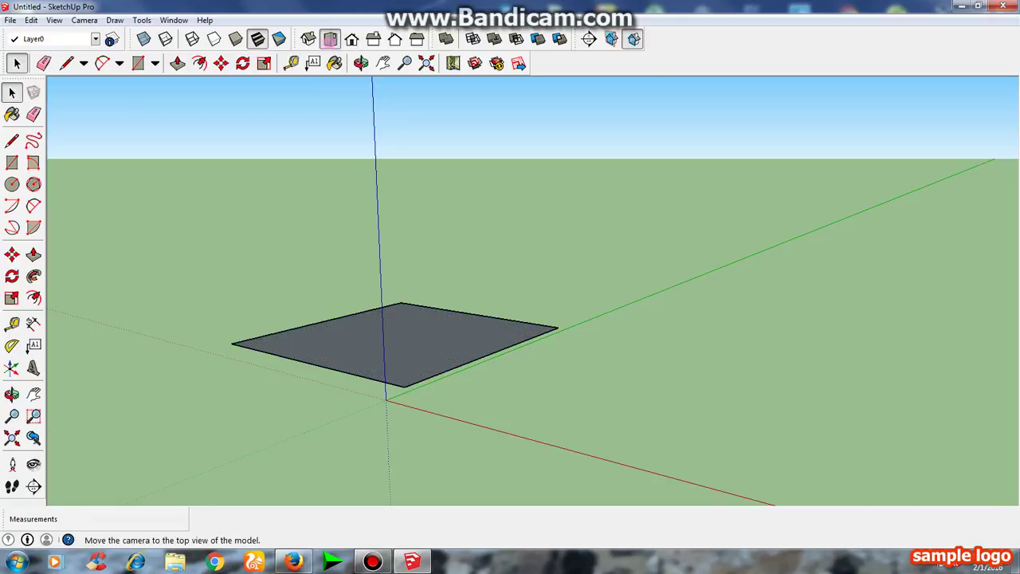
pyautogui.scroll(-3, 317, 204)
pyautogui.moveTo(316, 180)
pyautogui.mouseDown()
pyautogui.moveTo(500, 328)
pyautogui.moveTo(536, 345)
pyautogui.mouseUp()
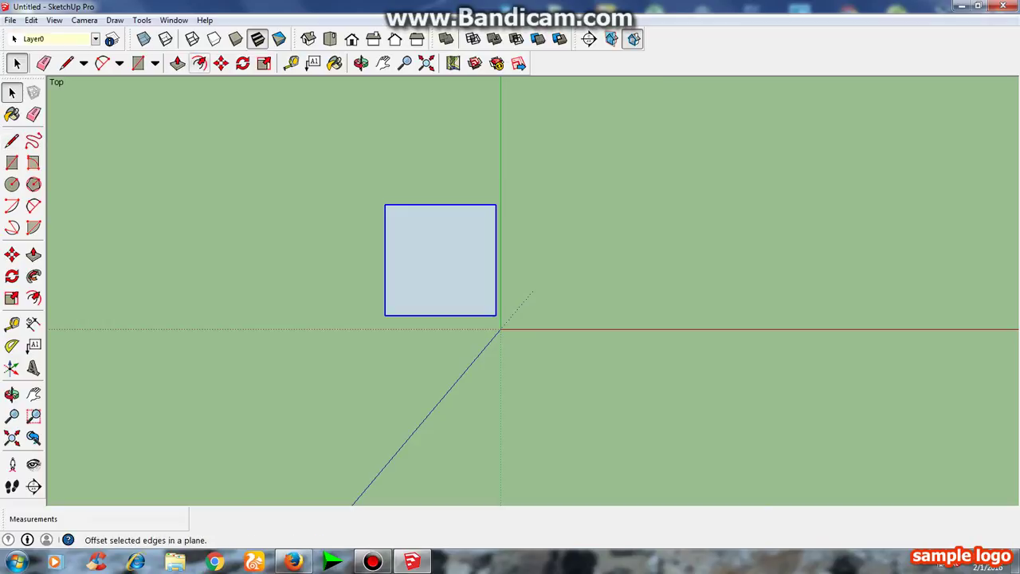
pyautogui.click(221, 63)
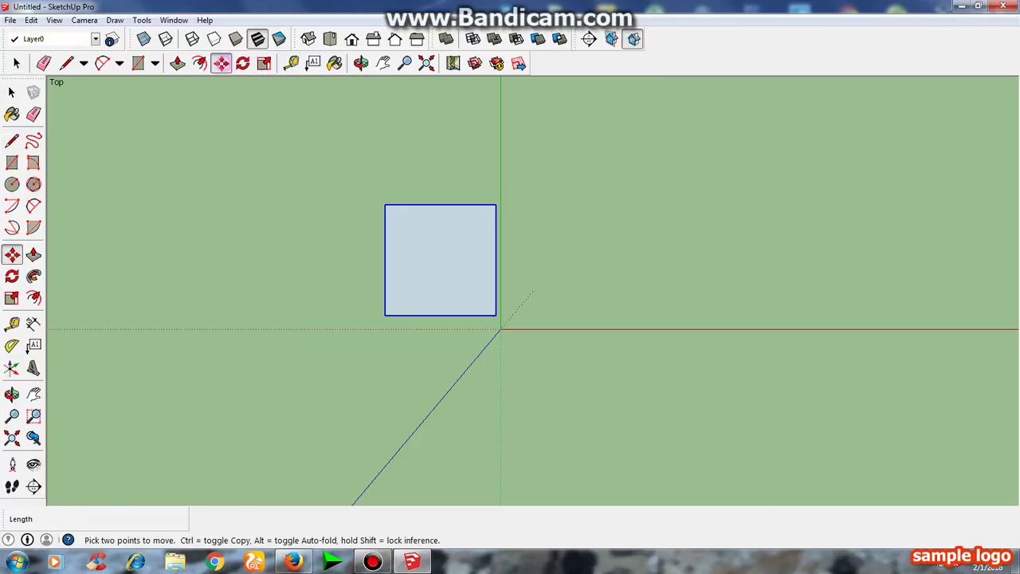
pyautogui.click(428, 252)
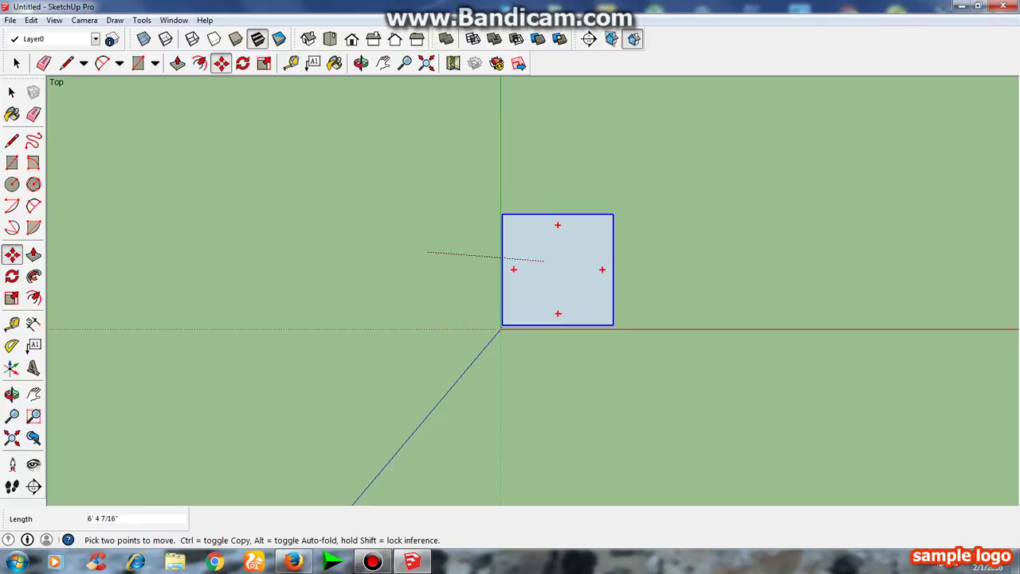
pyautogui.click(544, 264)
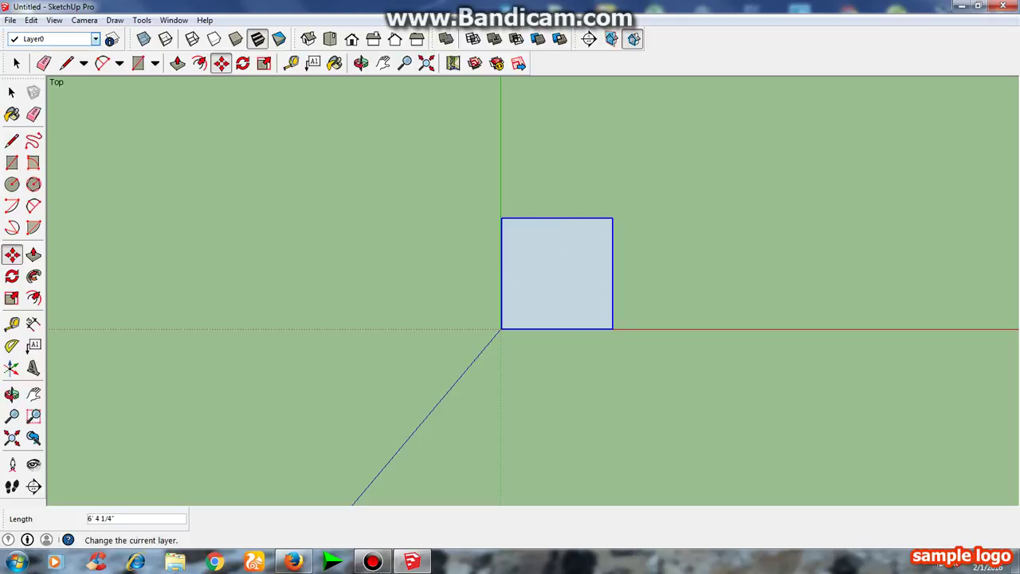
pyautogui.click(16, 63)
pyautogui.moveTo(511, 359)
pyautogui.mouseDown(button='middle')
pyautogui.moveTo(606, 342)
pyautogui.moveTo(510, 319)
pyautogui.moveTo(478, 335)
pyautogui.moveTo(415, 335)
pyautogui.mouseUp(button='middle')
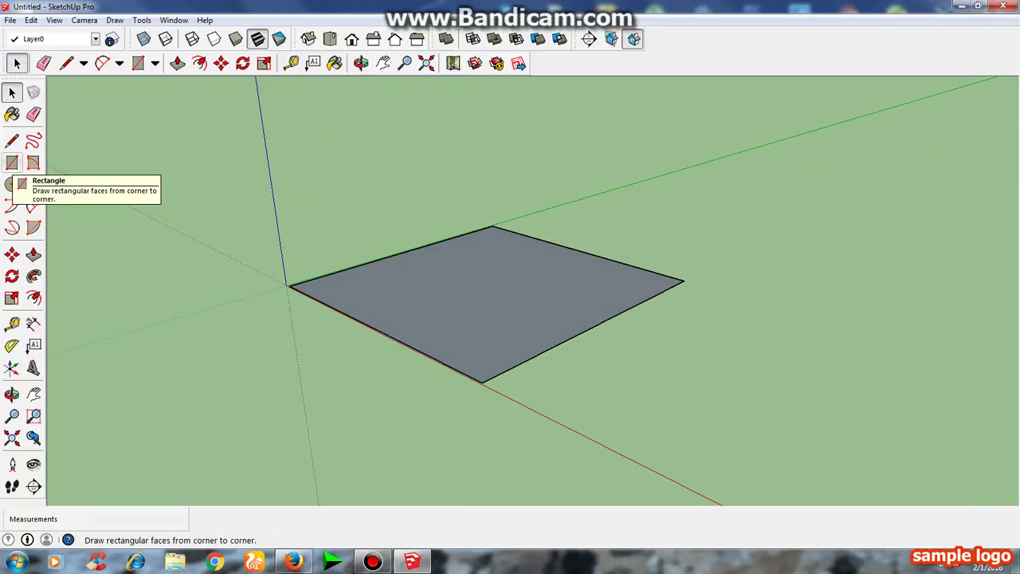
# Draw a thin strip rectangle along the square's green-axis edge.
pyautogui.press('o')
pyautogui.moveTo(510, 279); pyautogui.dragTo(460, 281)
pyautogui.press('r')
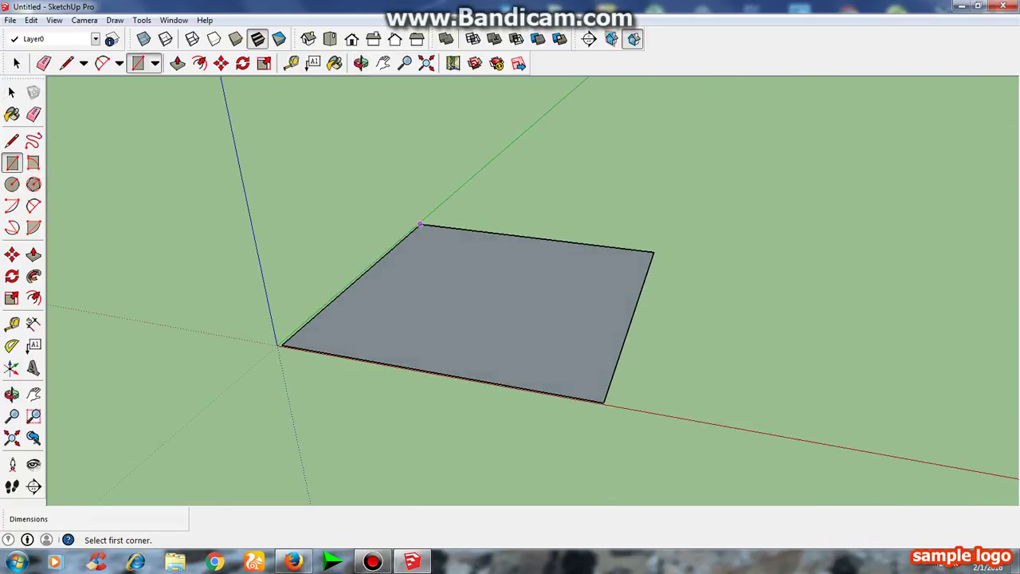
pyautogui.click(420, 226)
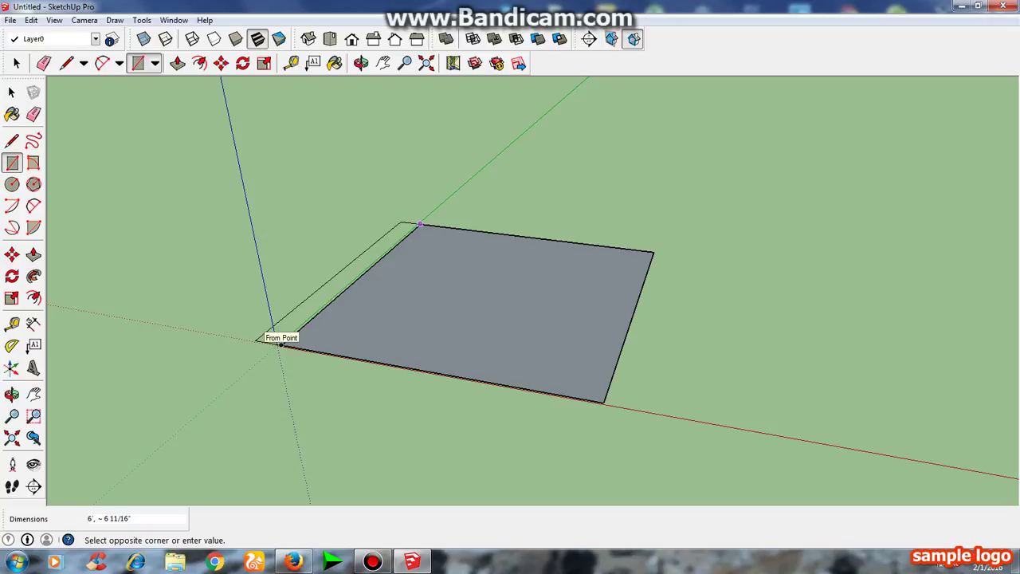
pyautogui.write("6',2'")
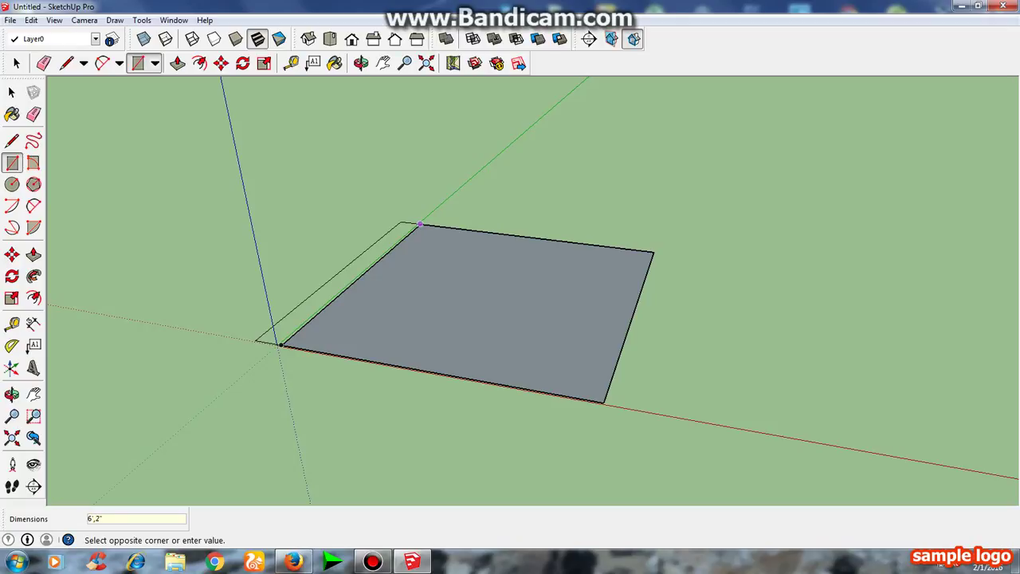
pyautogui.press('Return')
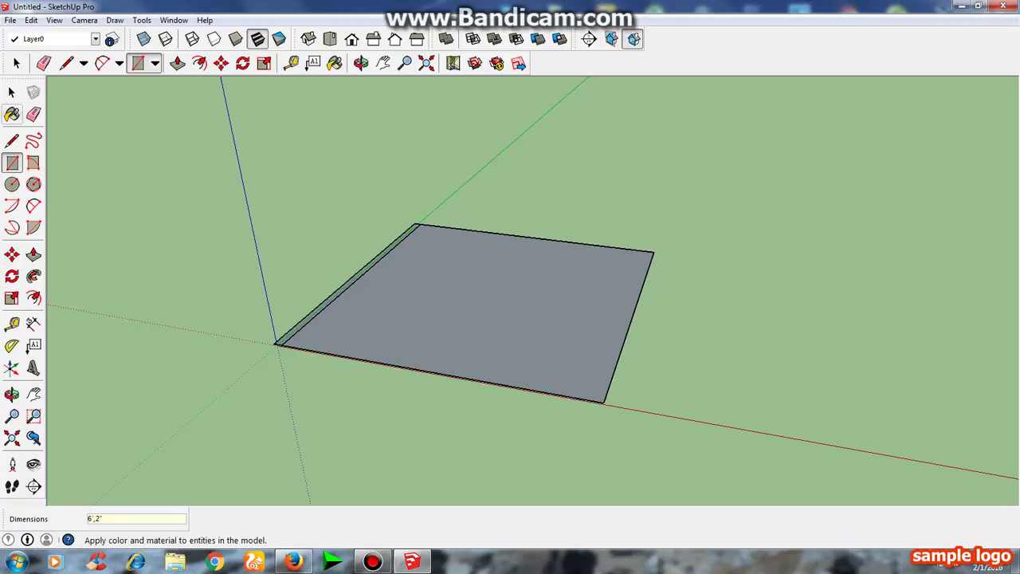
# Make the thin strip face its own group.
pyautogui.click(11, 92)
pyautogui.scroll(2, 267, 323)
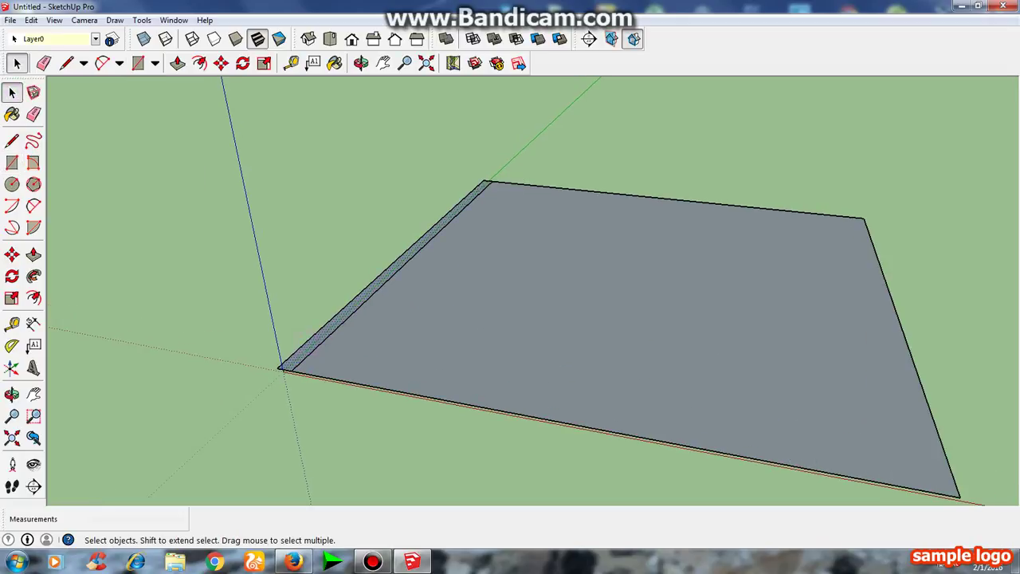
pyautogui.click(309, 345)
pyautogui.rightClick(309, 345)
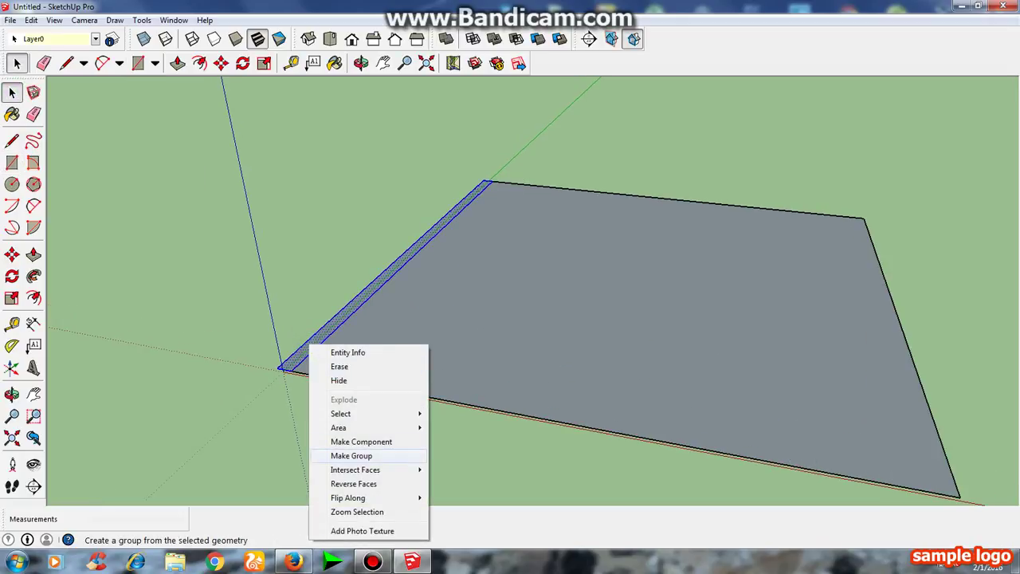
pyautogui.click(350, 455)
# Move the strip group back against the square's edge.
pyautogui.click(221, 63)
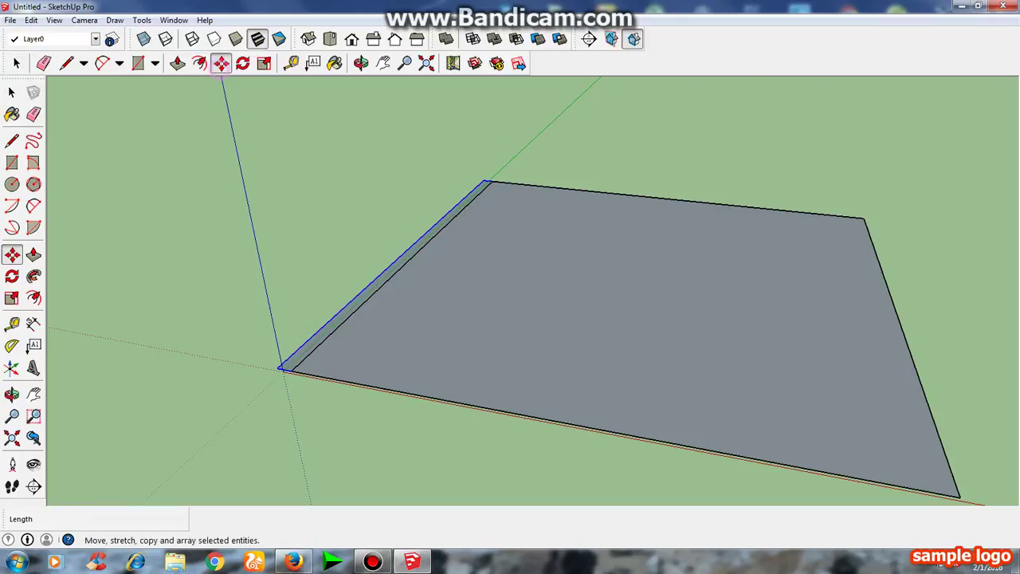
pyautogui.click(284, 367)
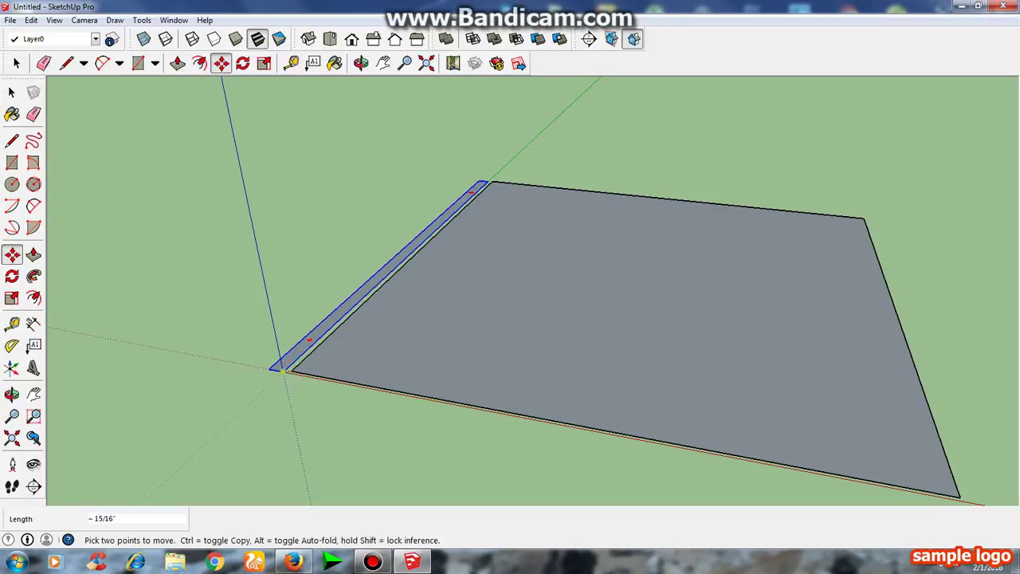
pyautogui.click(281, 368)
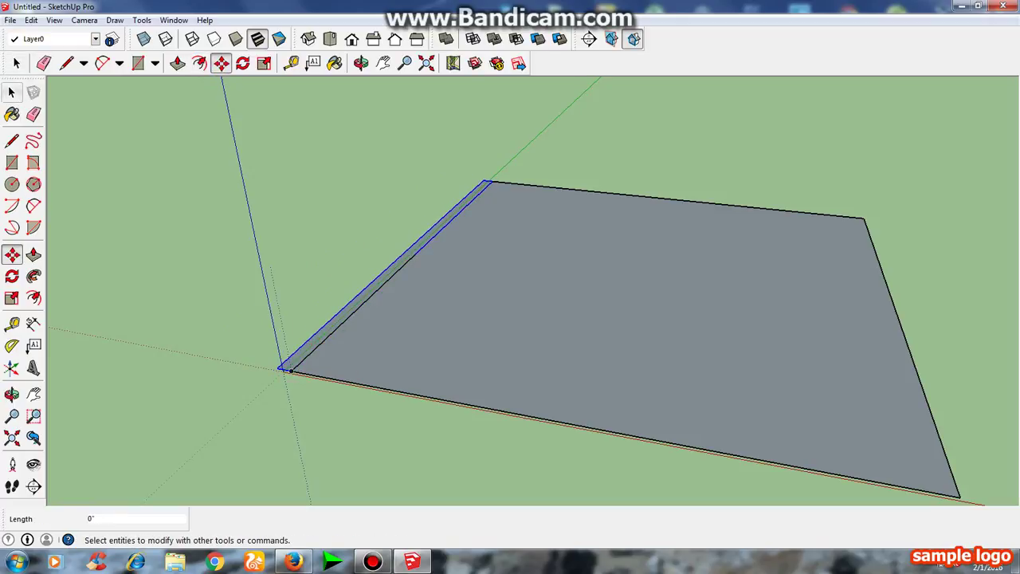
pyautogui.click(12, 92)
pyautogui.scroll(3, 373, 349)
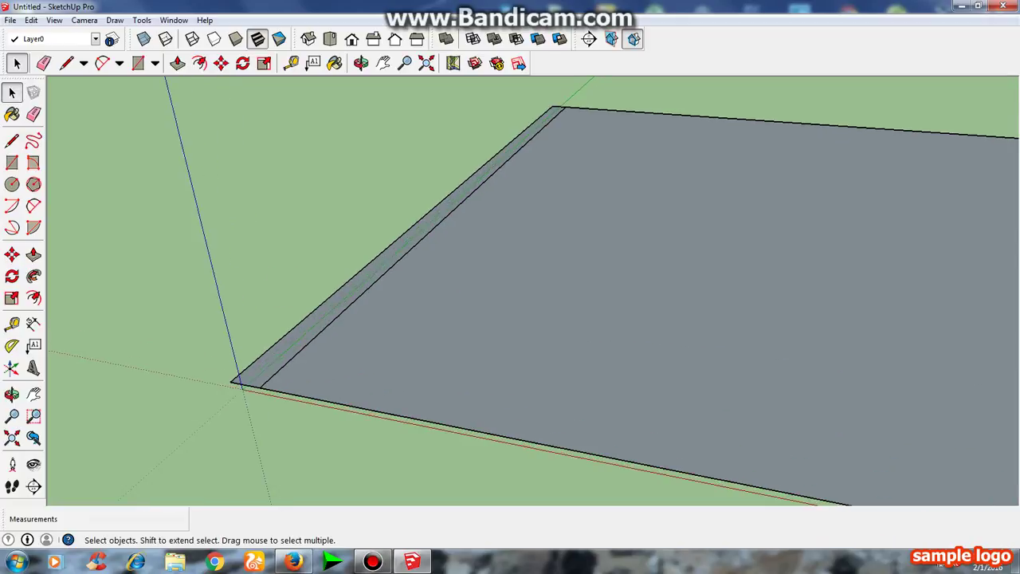
pyautogui.scroll(-2, 319, 319)
pyautogui.scroll(-3, 319, 319)
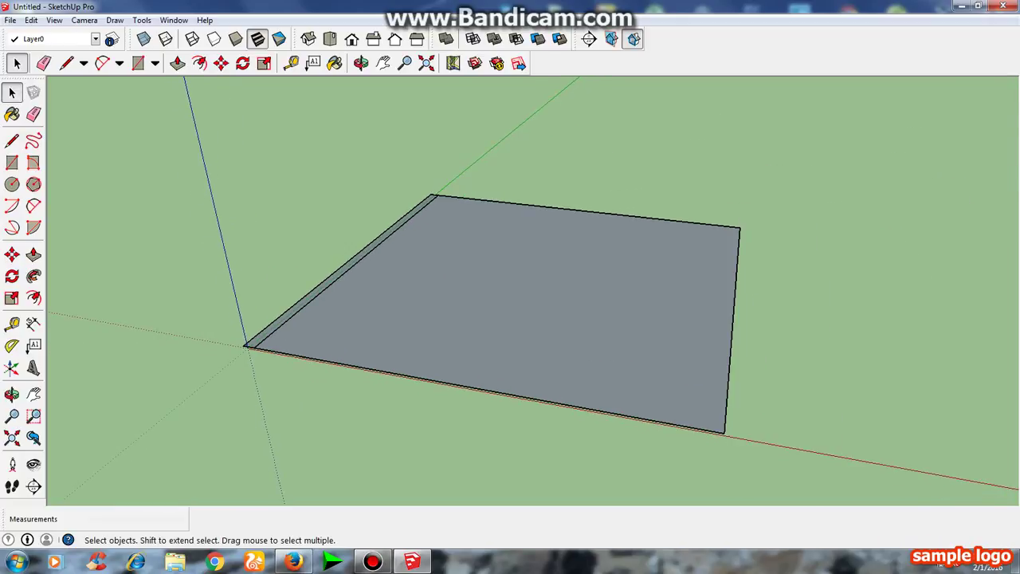
pyautogui.moveTo(447, 311); pyautogui.dragTo(476, 314, button='middle')
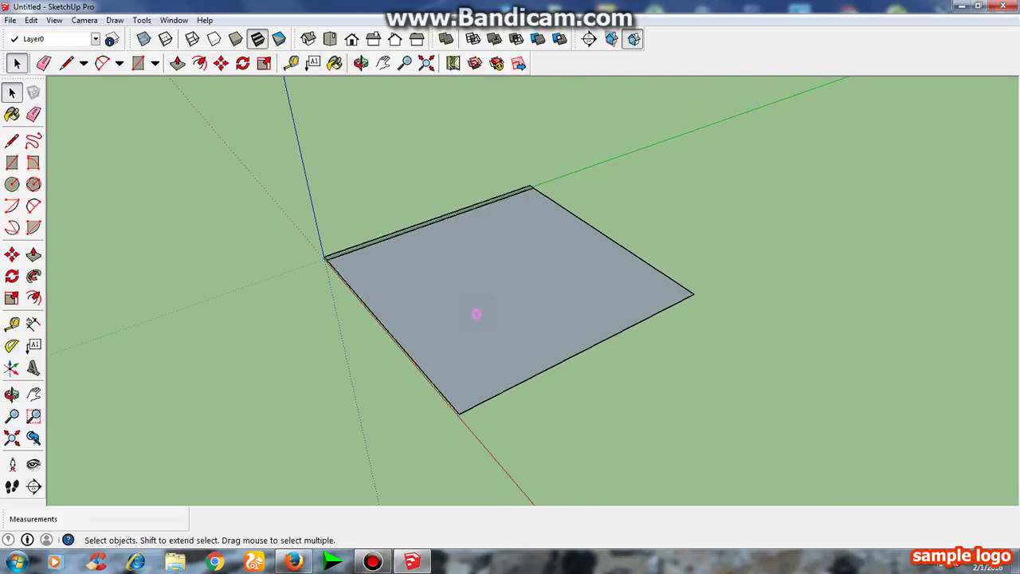
# Inside the square group, push/pull the face up 15 inches into a solid base block.
pyautogui.click(476, 314)
pyautogui.doubleClick(476, 314)
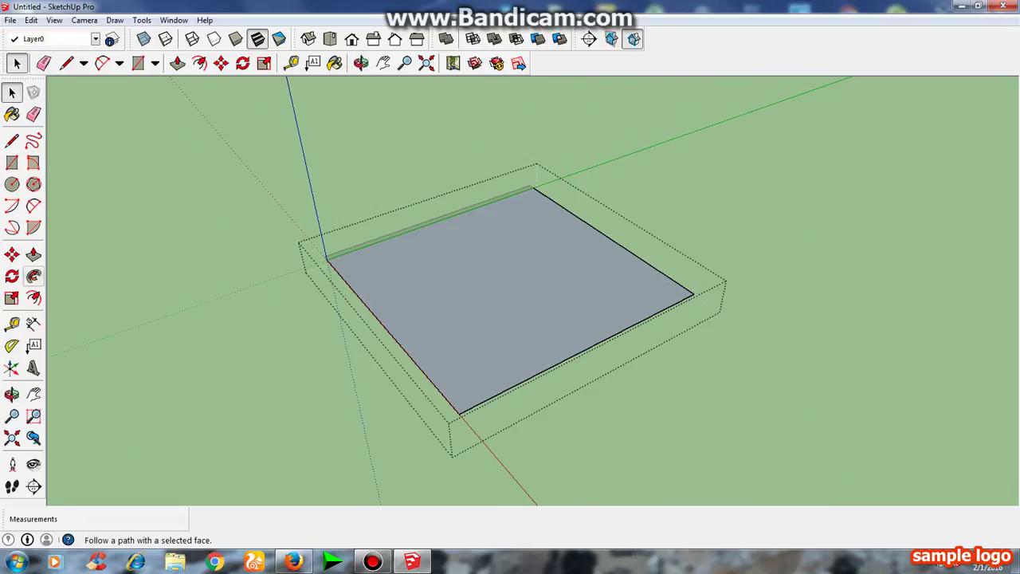
pyautogui.click(33, 255)
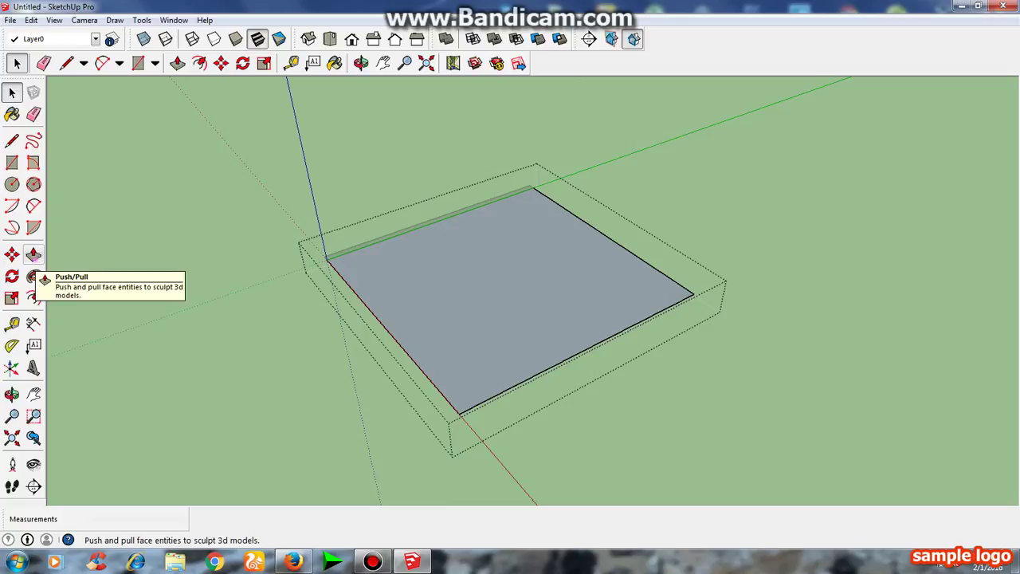
pyautogui.moveTo(451, 339); pyautogui.dragTo(452, 319)
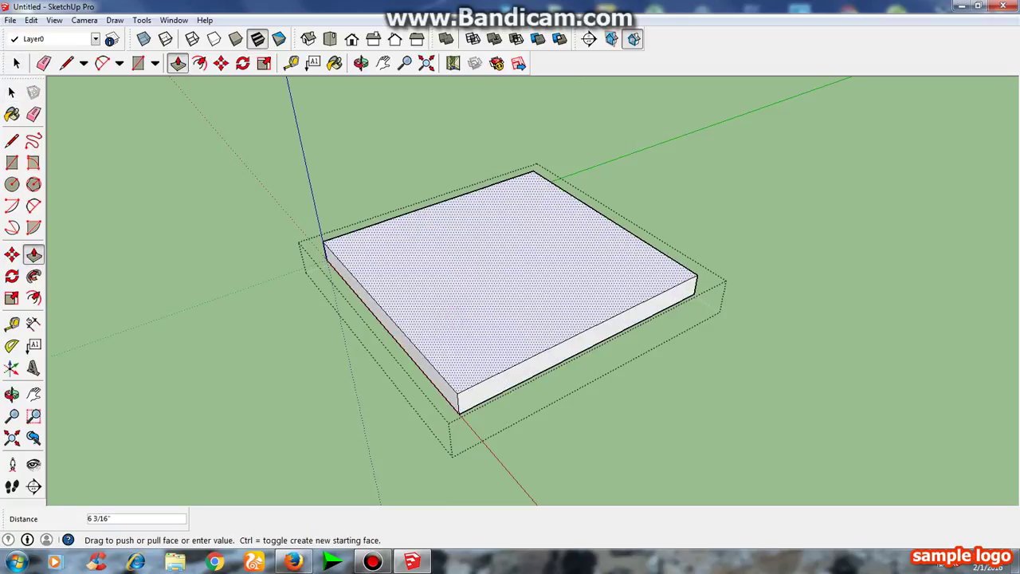
pyautogui.write("1' 3")
pyautogui.press('Return')
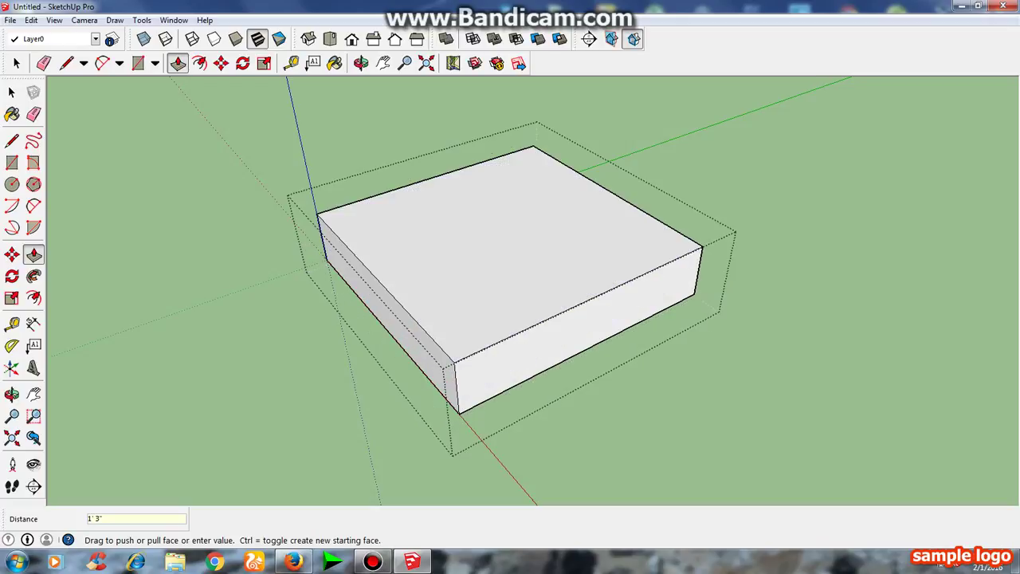
pyautogui.moveTo(510, 303); pyautogui.dragTo(447, 287, button='middle')
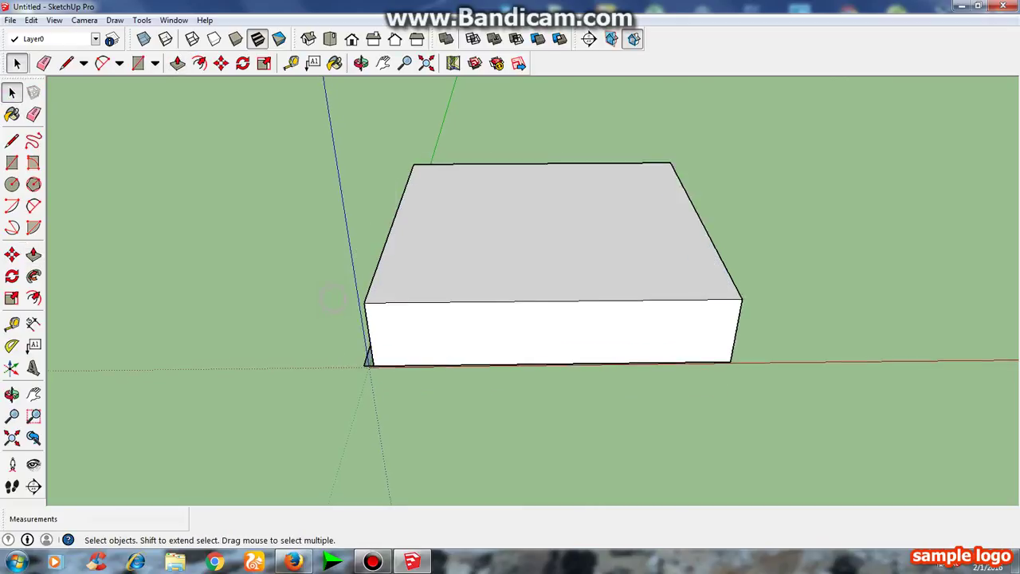
# Push/pull the thin strip group up into a tall backrest about 3' 9 3/4".
pyautogui.moveTo(510, 287); pyautogui.dragTo(558, 263, button='middle')
pyautogui.press('space')
pyautogui.click(402, 319)
pyautogui.doubleClick(403, 319)
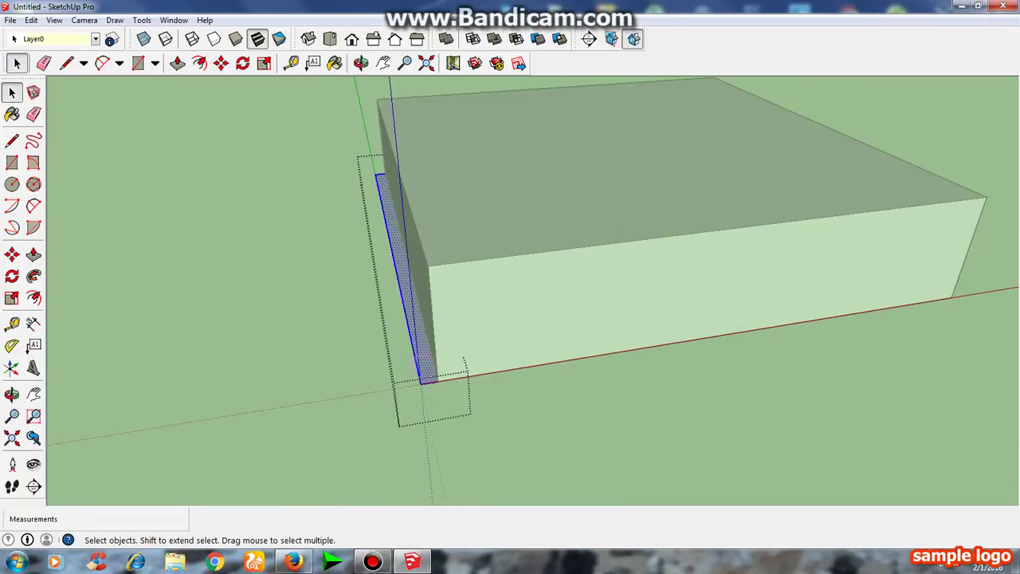
pyautogui.click(33, 254)
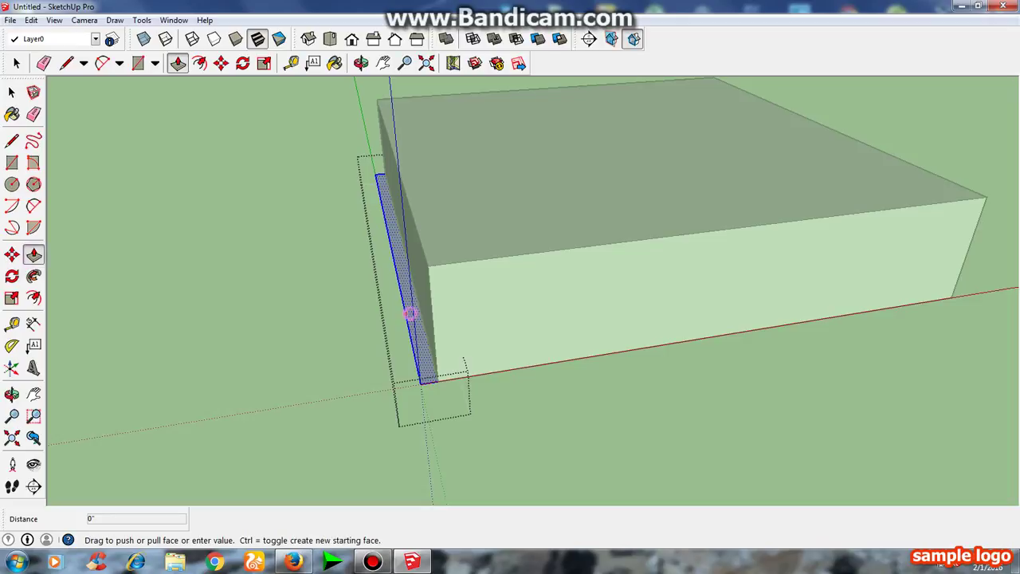
pyautogui.moveTo(405, 313); pyautogui.dragTo(405, 311)
pyautogui.scroll(-2, 405, 311)
pyautogui.moveTo(406, 311)
pyautogui.mouseDown(button='middle')
pyautogui.moveTo(367, 263)
pyautogui.moveTo(382, 241)
pyautogui.mouseUp(button='middle')
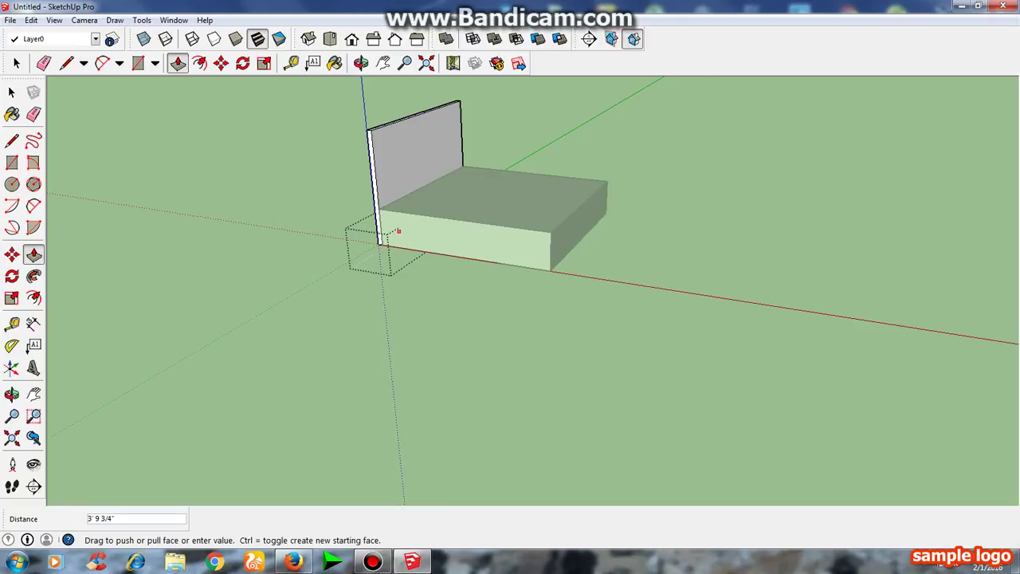
pyautogui.click(398, 231)
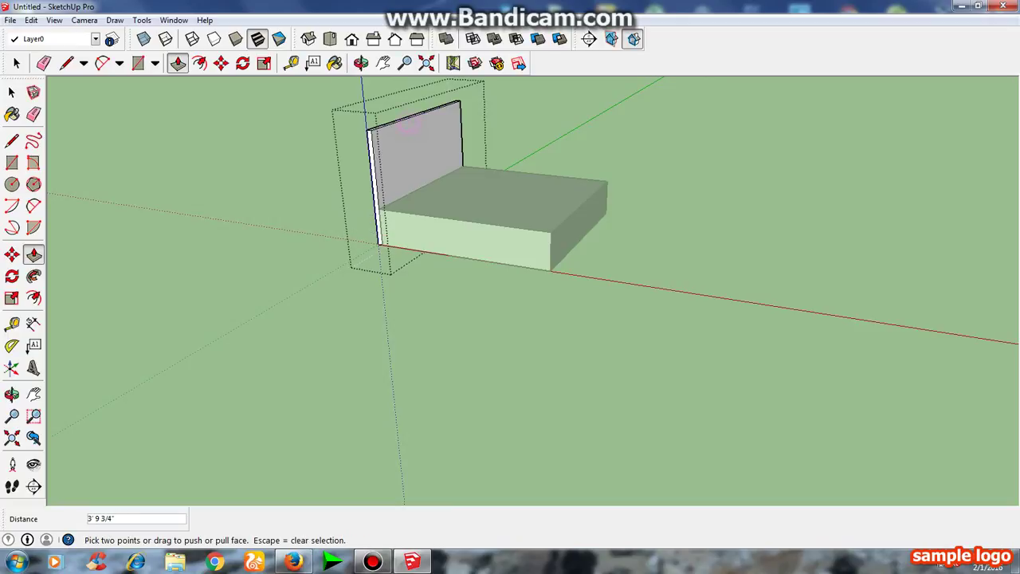
# Exit the group and orbit around to view the sofa shape.
pyautogui.click(12, 92)
pyautogui.click(265, 241)
pyautogui.scroll(-2, 265, 241)
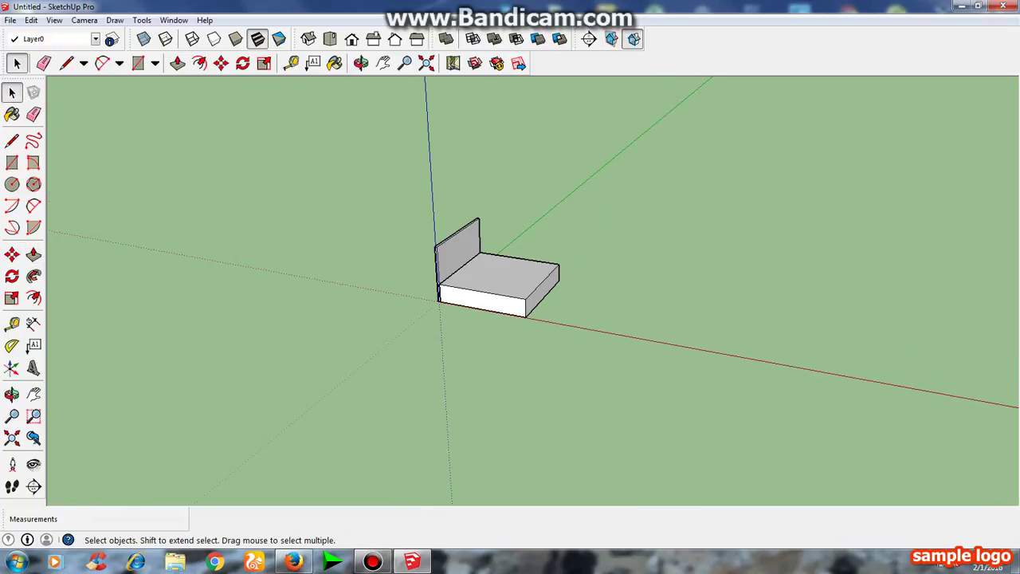
pyautogui.moveTo(266, 241); pyautogui.dragTo(334, 239, button='middle')
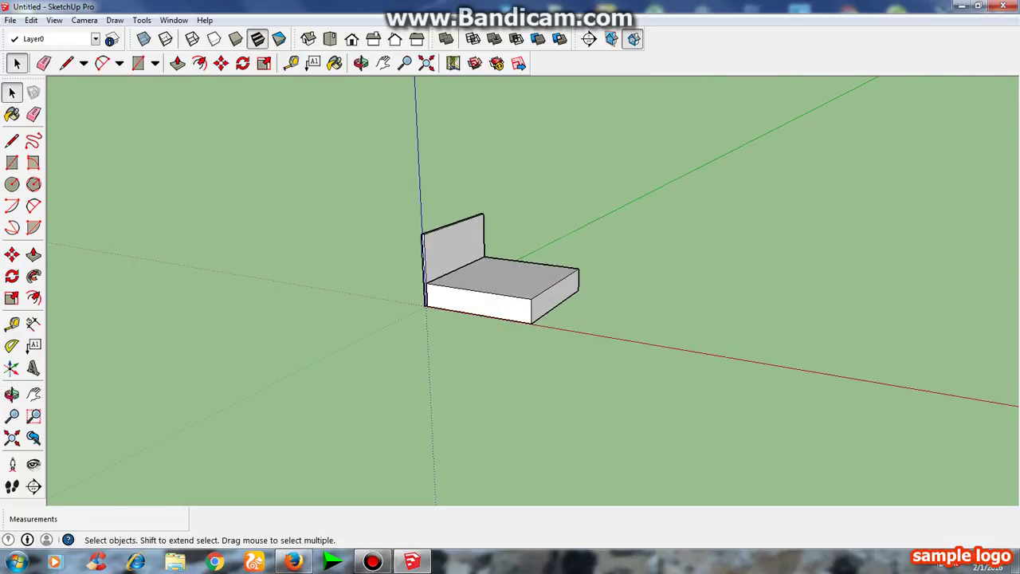
pyautogui.scroll(3, 464, 241)
pyautogui.moveTo(463, 241); pyautogui.dragTo(494, 239, button='middle')
pyautogui.scroll(-2, 510, 287)
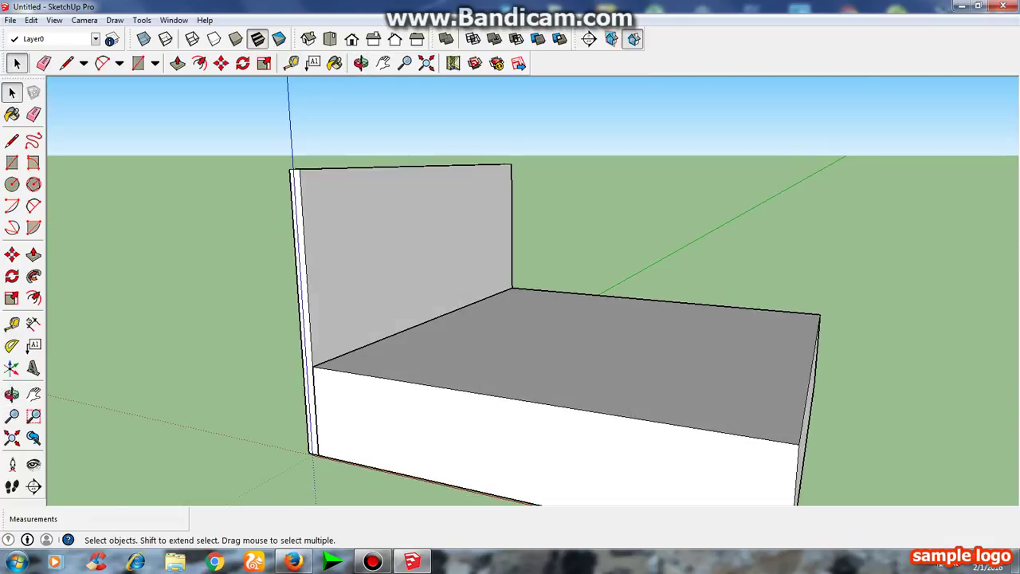
pyautogui.scroll(-2, 510, 287)
pyautogui.moveTo(243, 311); pyautogui.dragTo(267, 312, button='middle')
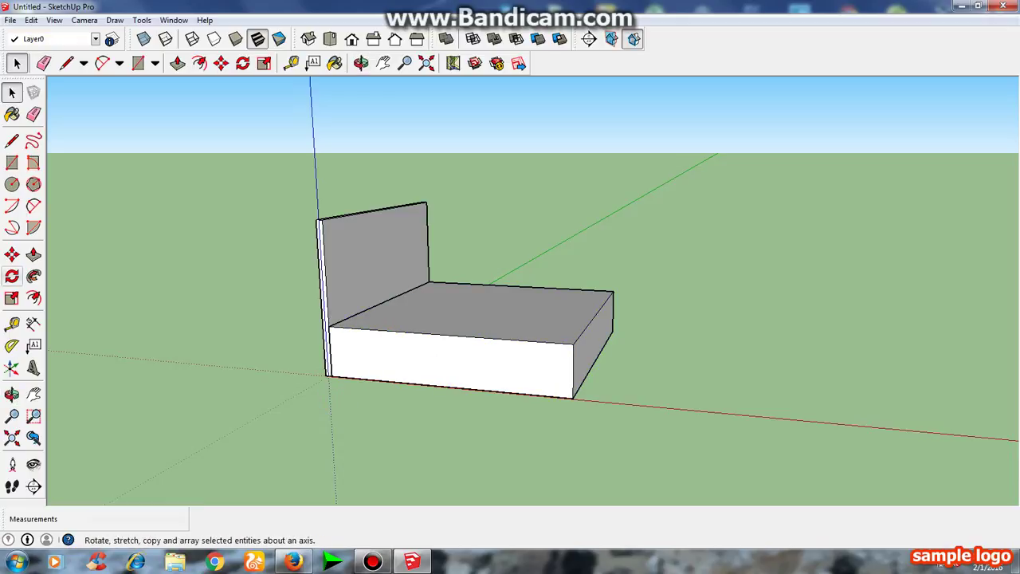
# Select the base box in preparation for offsetting its faces.
pyautogui.click(33, 298)
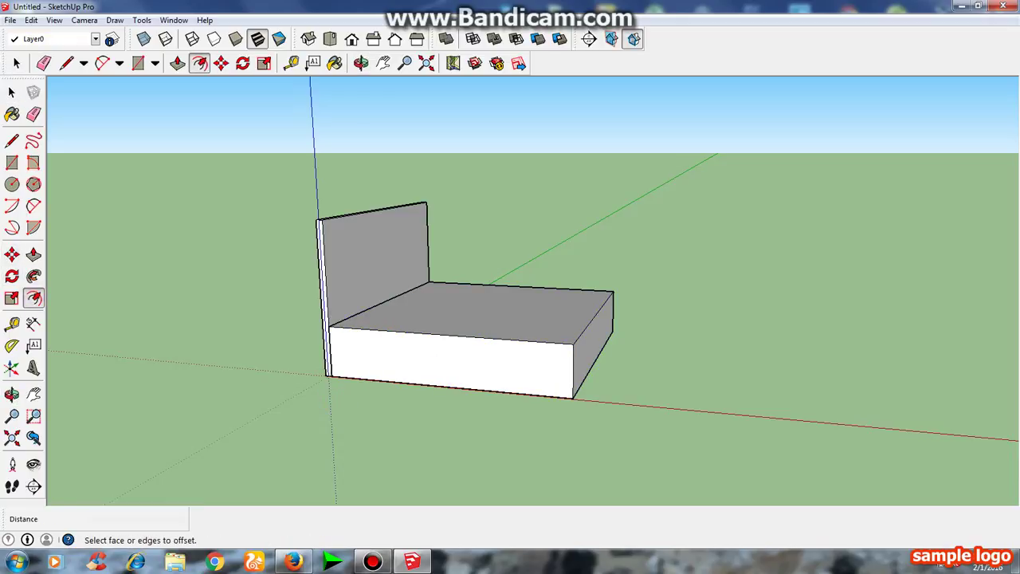
pyautogui.click(12, 93)
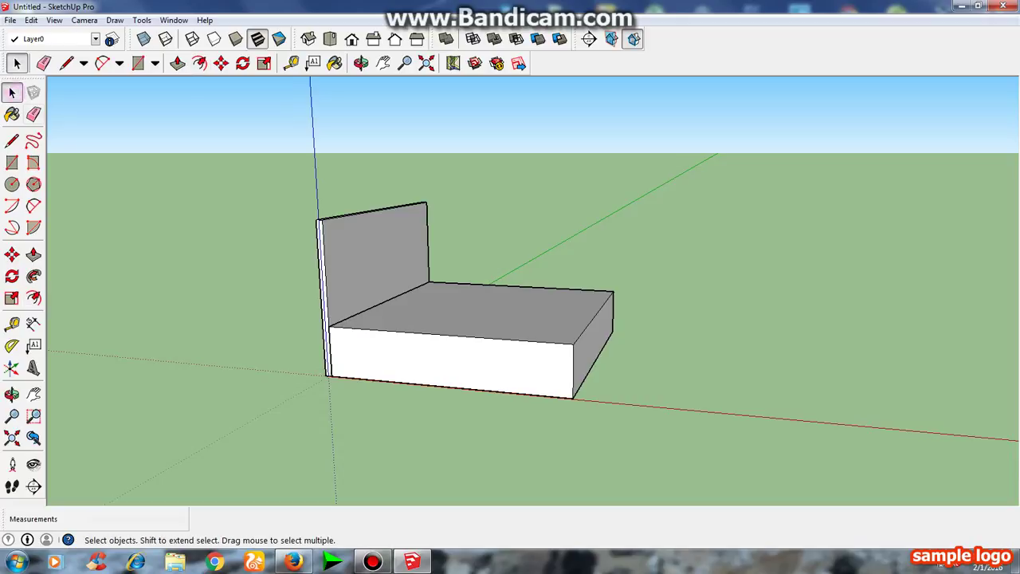
pyautogui.click(392, 348)
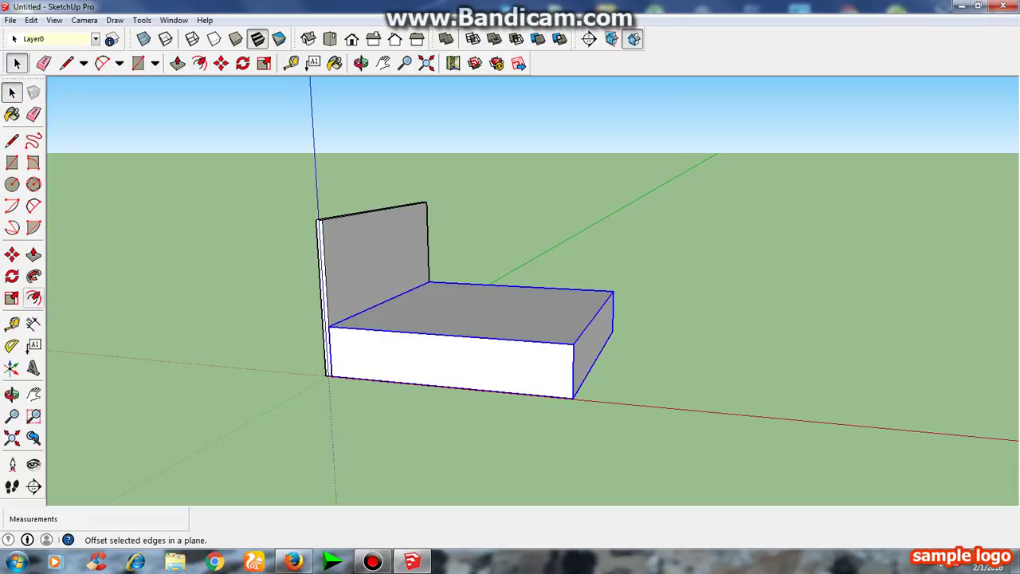
pyautogui.click(33, 298)
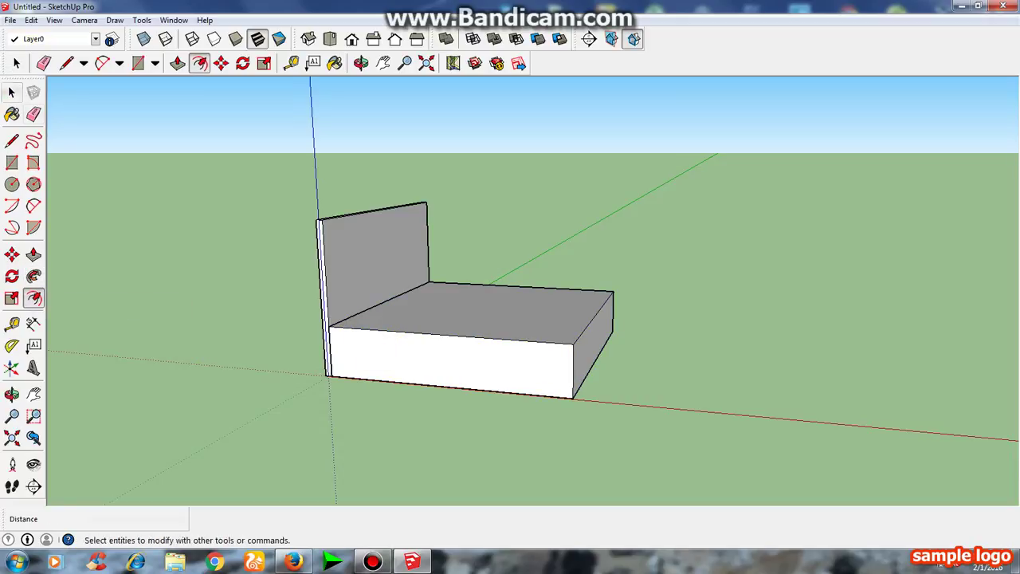
pyautogui.click(12, 92)
pyautogui.scroll(2, 450, 335)
pyautogui.scroll(2, 415, 358)
# Offset the base's front face inward by 2 inches.
pyautogui.doubleClick(415, 358)
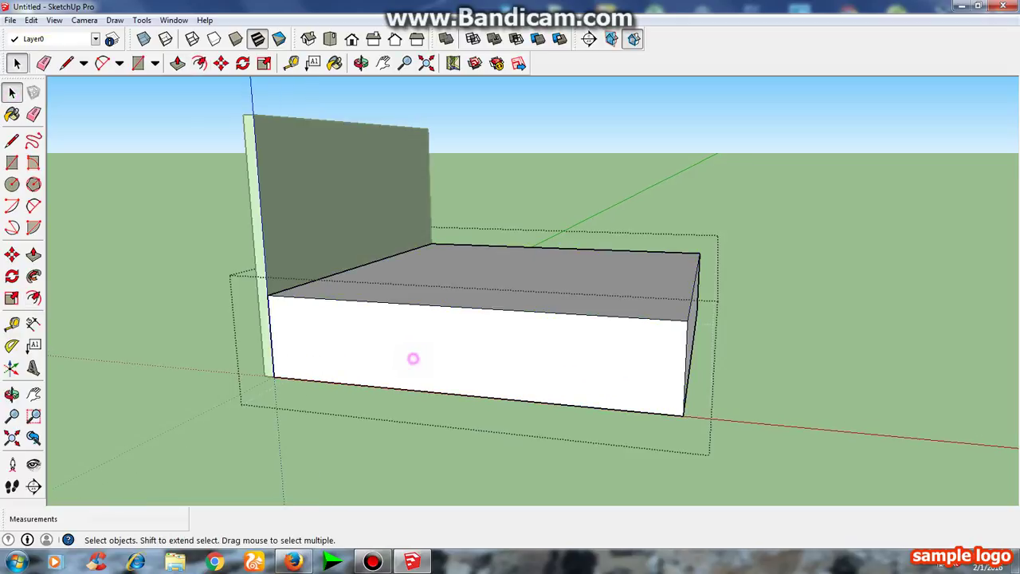
pyautogui.doubleClick(415, 358)
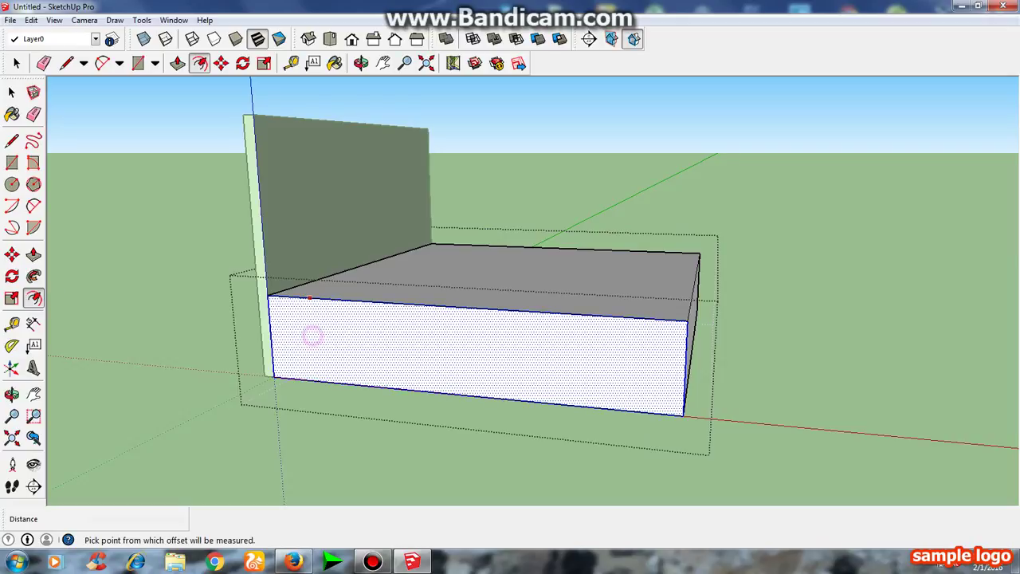
pyautogui.click(312, 335)
pyautogui.write('2"')
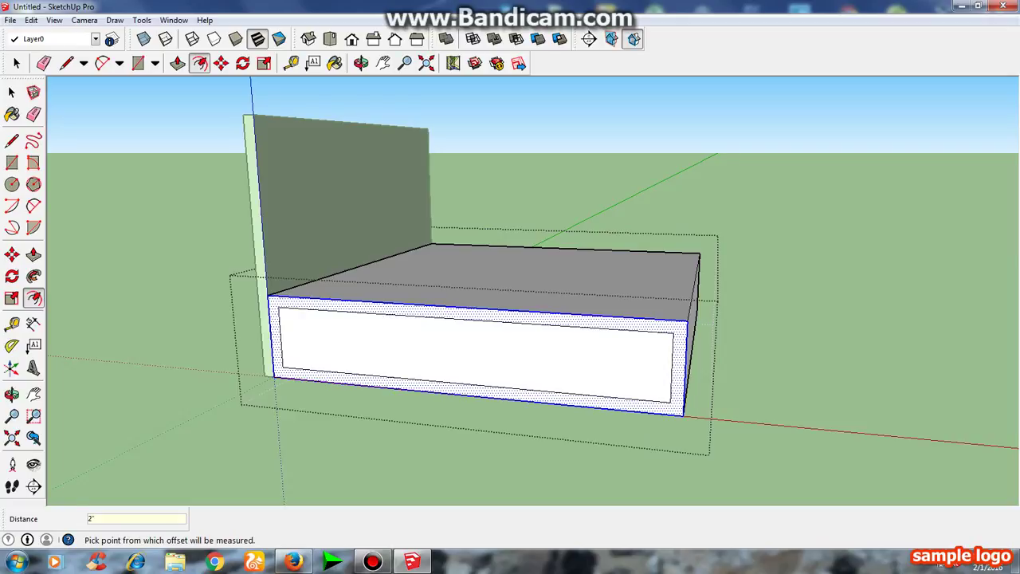
pyautogui.press('space')
pyautogui.click(116, 212)
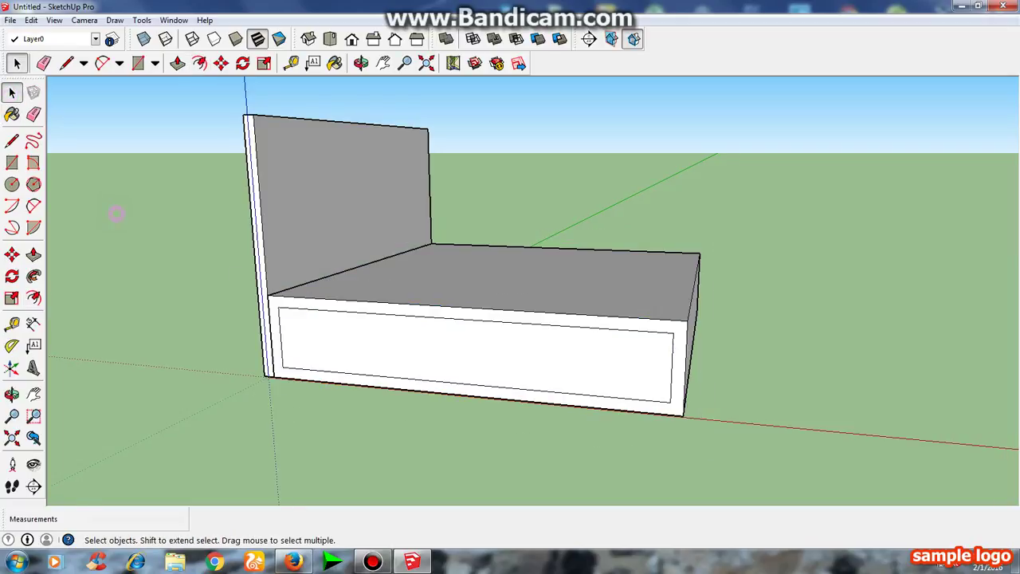
# Push the inner front panel 1 inch into the base.
pyautogui.scroll(2, 356, 324)
pyautogui.click(364, 353)
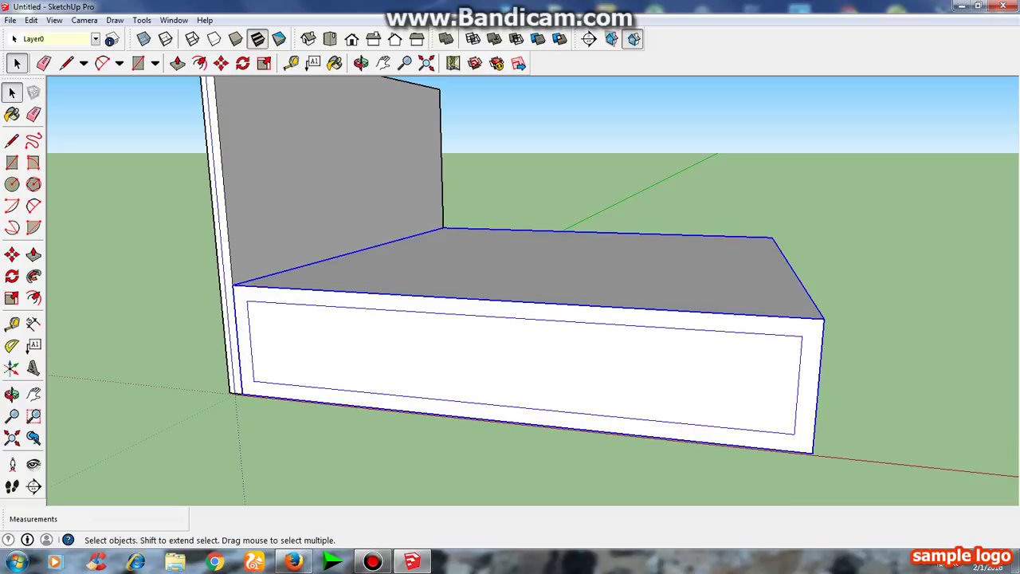
pyautogui.doubleClick(365, 353)
pyautogui.tripleClick(364, 353)
pyautogui.click(360, 353)
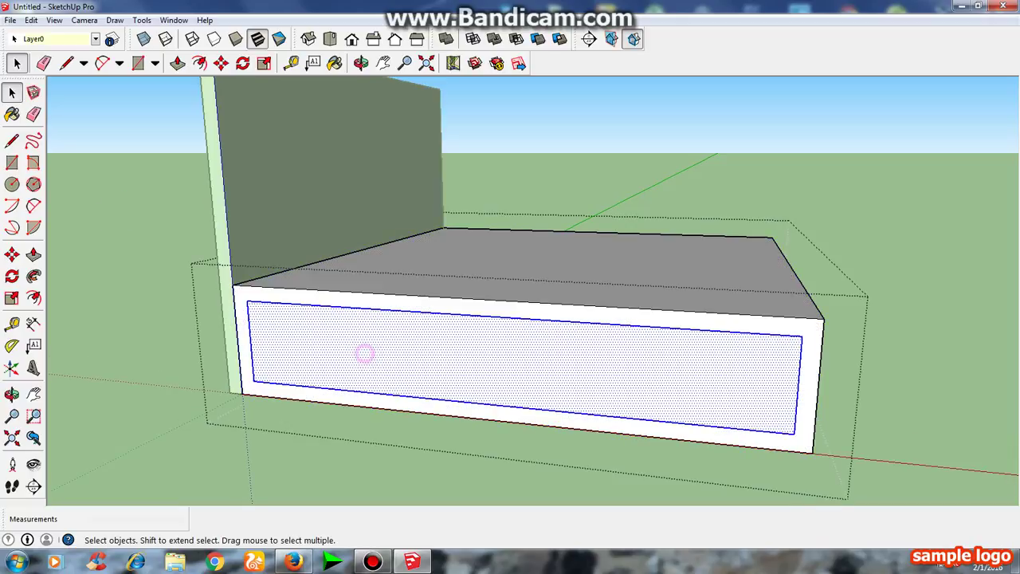
pyautogui.click(34, 254)
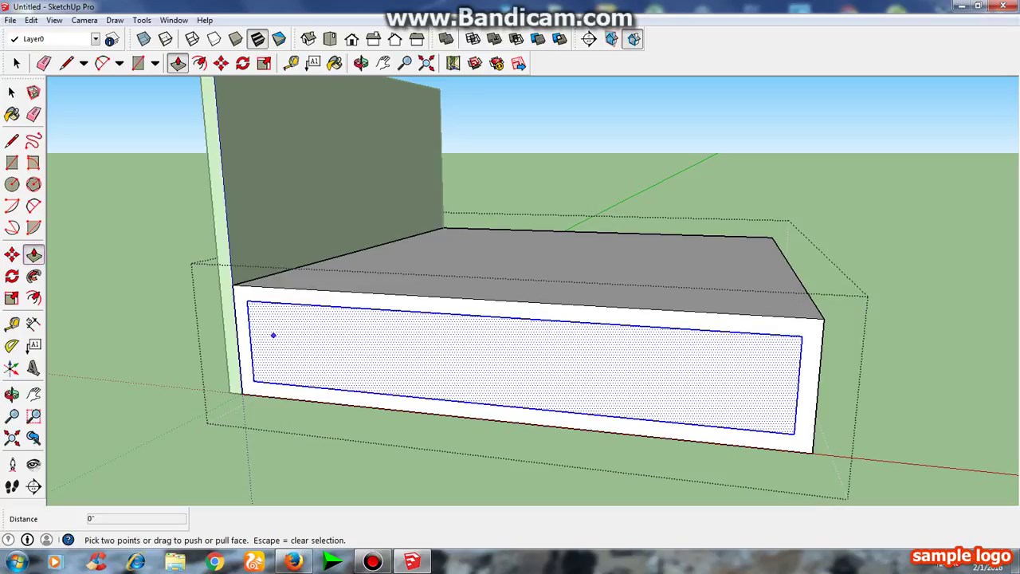
pyautogui.click(273, 336)
pyautogui.write('1')
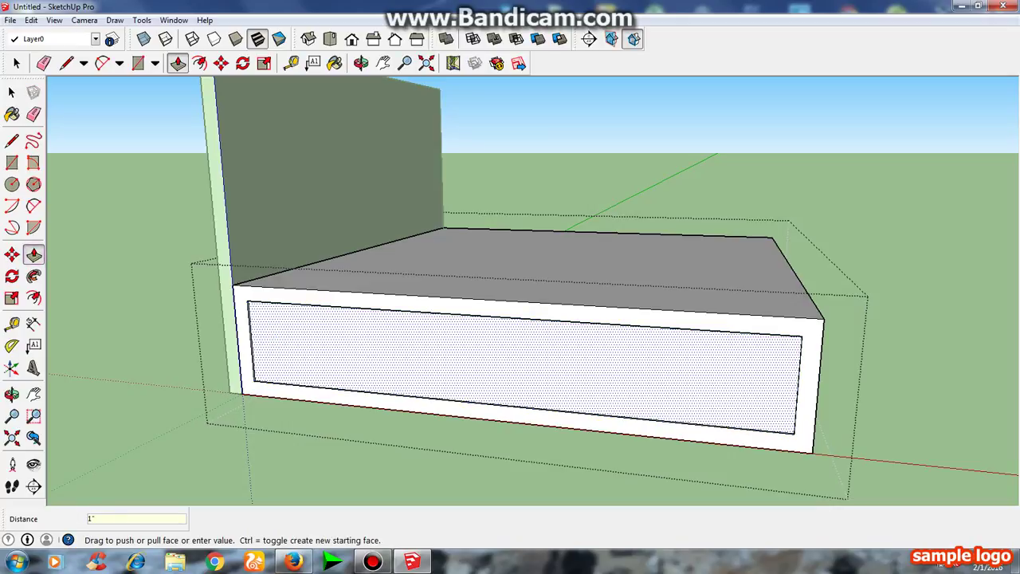
pyautogui.press('Return')
pyautogui.scroll(-3, 510, 319)
# Offset the base's long side face inward by 2 inches.
pyautogui.moveTo(510, 319); pyautogui.dragTo(414, 335, button='middle')
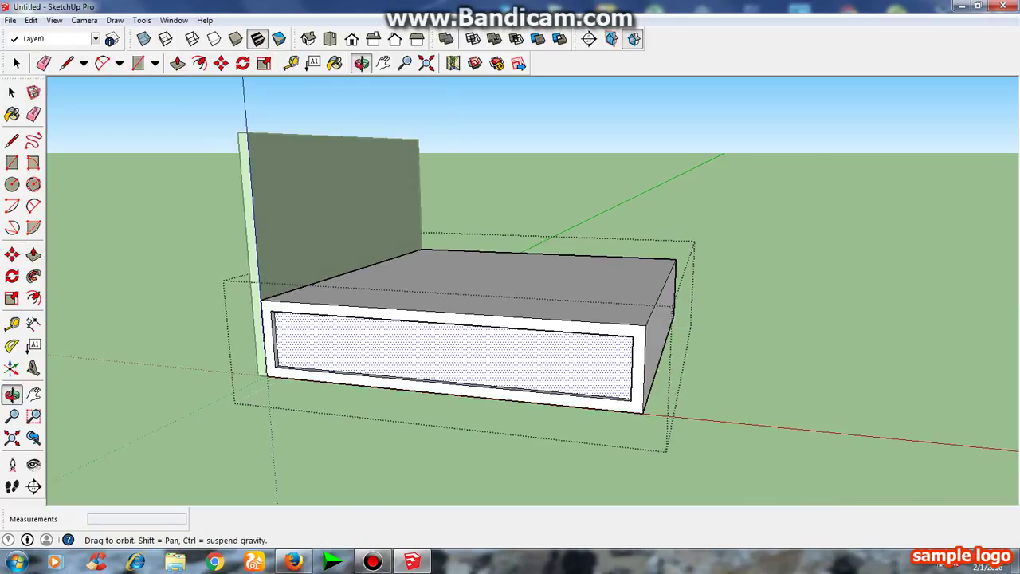
pyautogui.scroll(2, 511, 303)
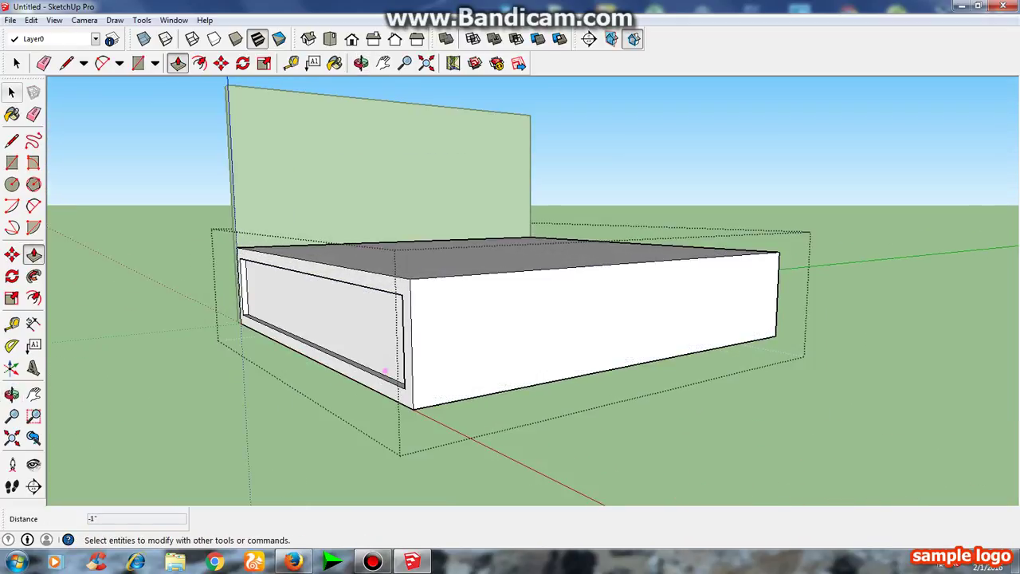
pyautogui.press('space')
pyautogui.moveTo(558, 343); pyautogui.dragTo(575, 340, button='middle')
pyautogui.tripleClick(576, 340)
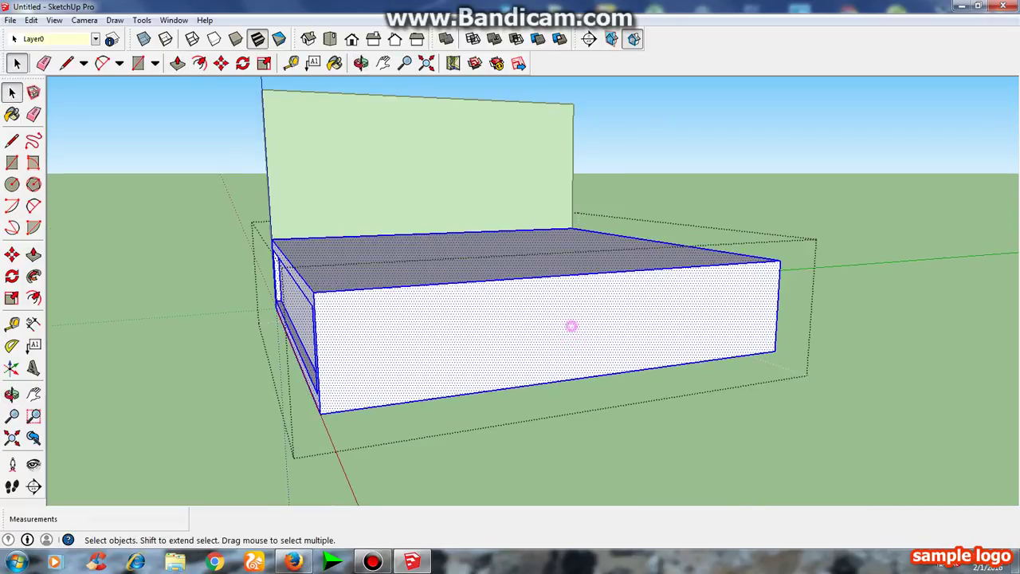
pyautogui.click(571, 321)
pyautogui.press('p')
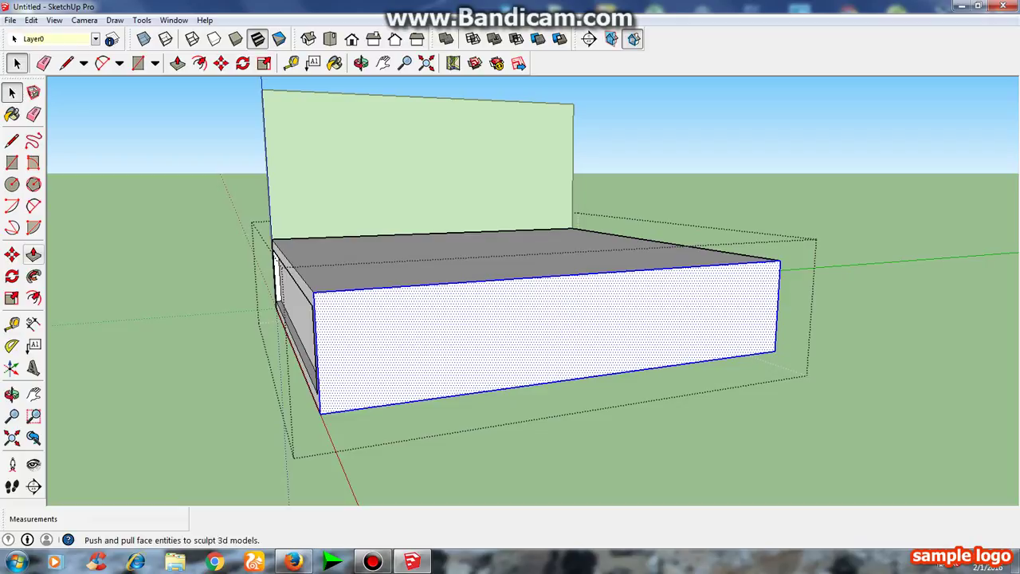
pyautogui.press('f')
pyautogui.click(408, 286)
pyautogui.write('2"')
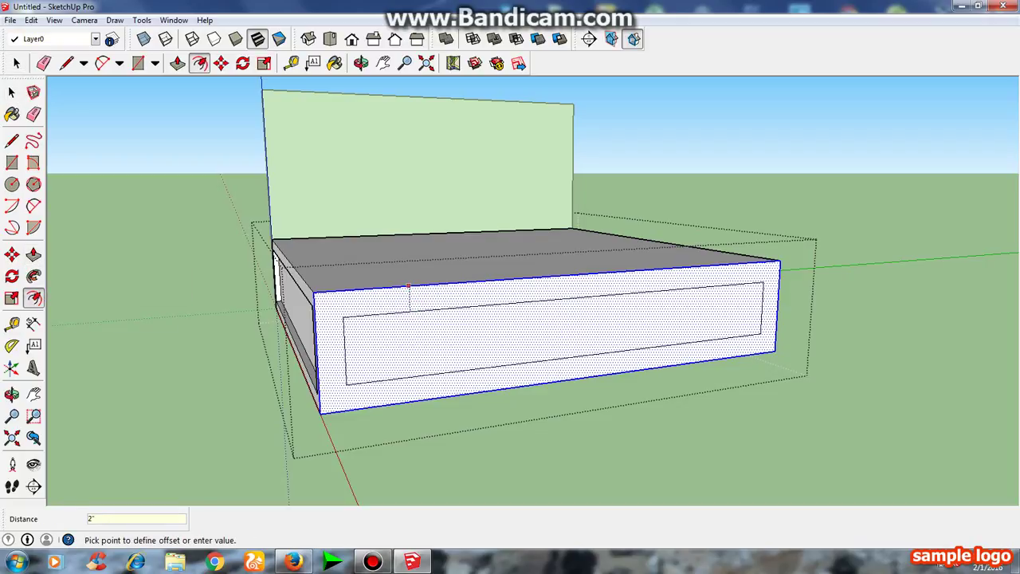
pyautogui.press('Return')
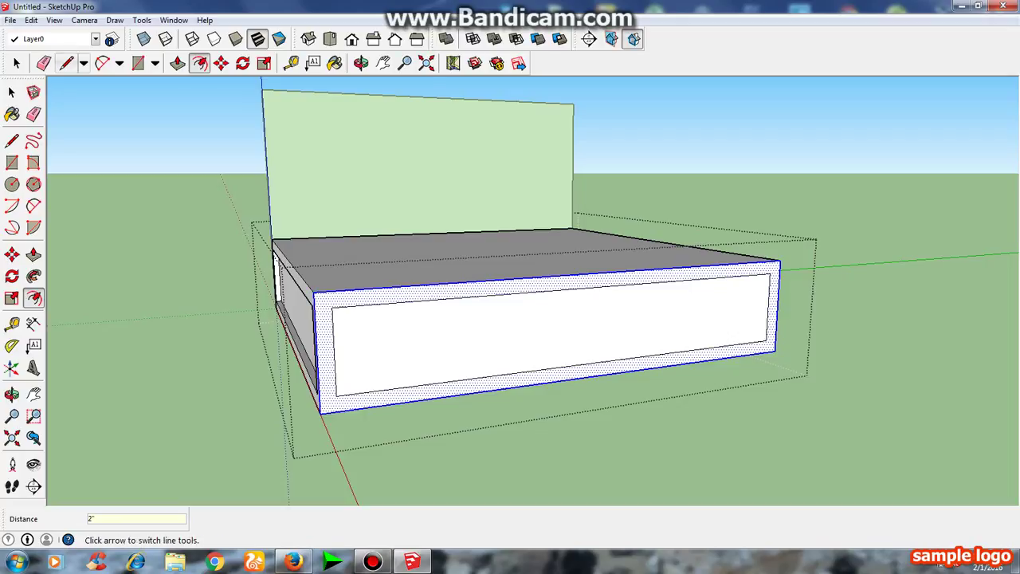
# Recess the inner side panel 1 inch into the base and close the group.
pyautogui.click(12, 92)
pyautogui.click(148, 282)
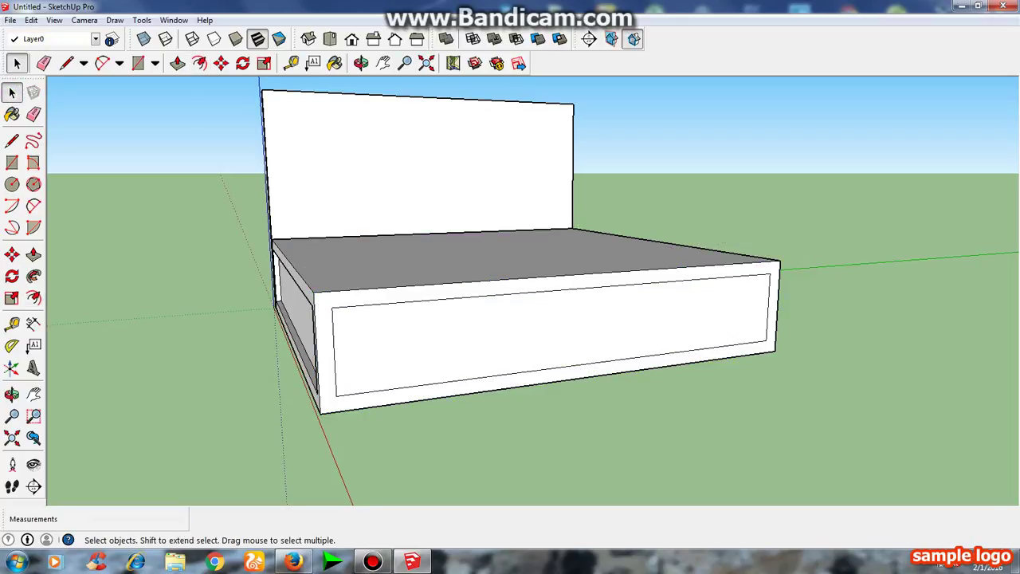
pyautogui.click(462, 339)
pyautogui.doubleClick(462, 339)
pyautogui.click(457, 354)
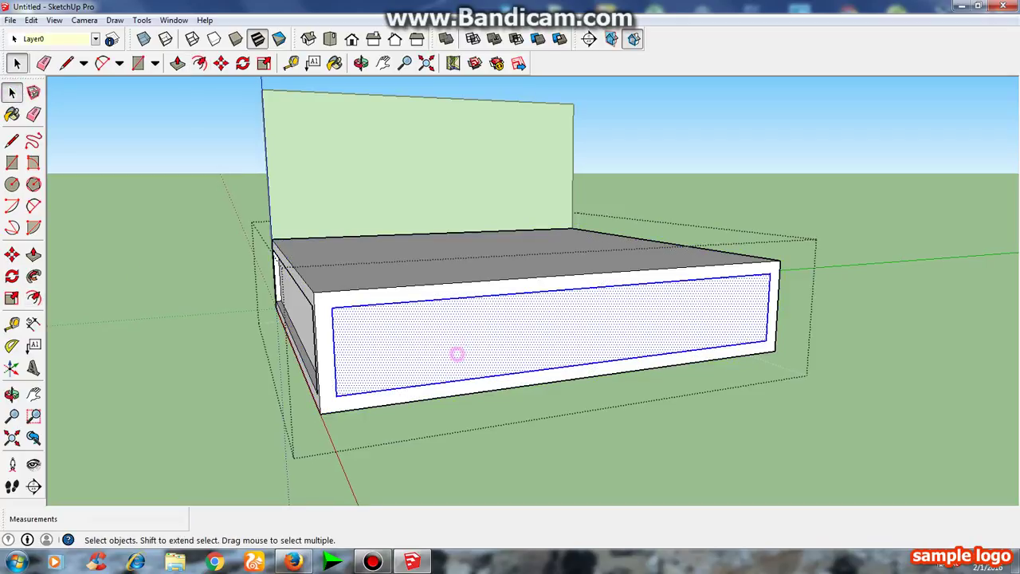
pyautogui.tripleClick(456, 354)
pyautogui.click(455, 350)
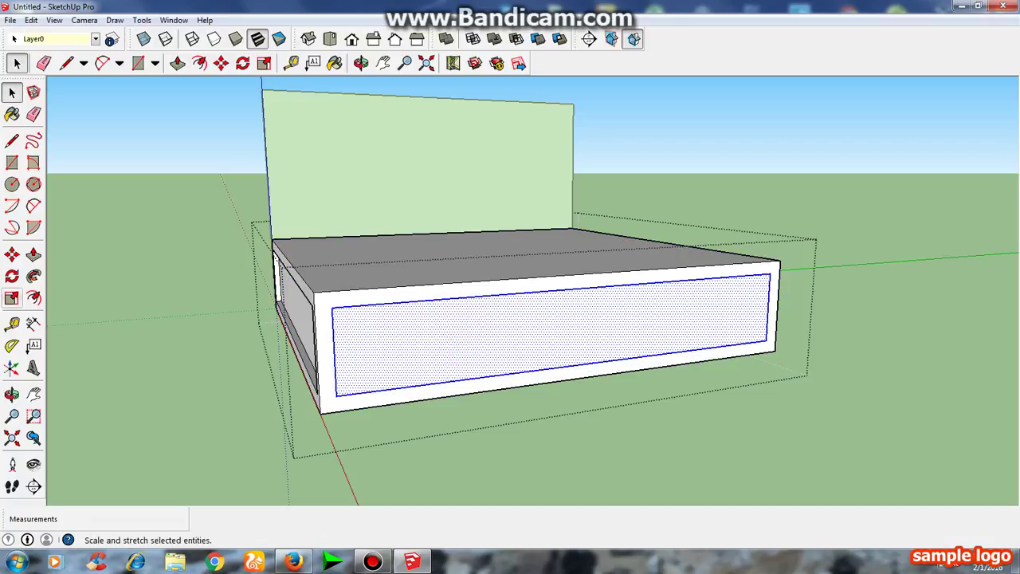
pyautogui.click(33, 254)
pyautogui.moveTo(550, 335); pyautogui.dragTo(550, 351)
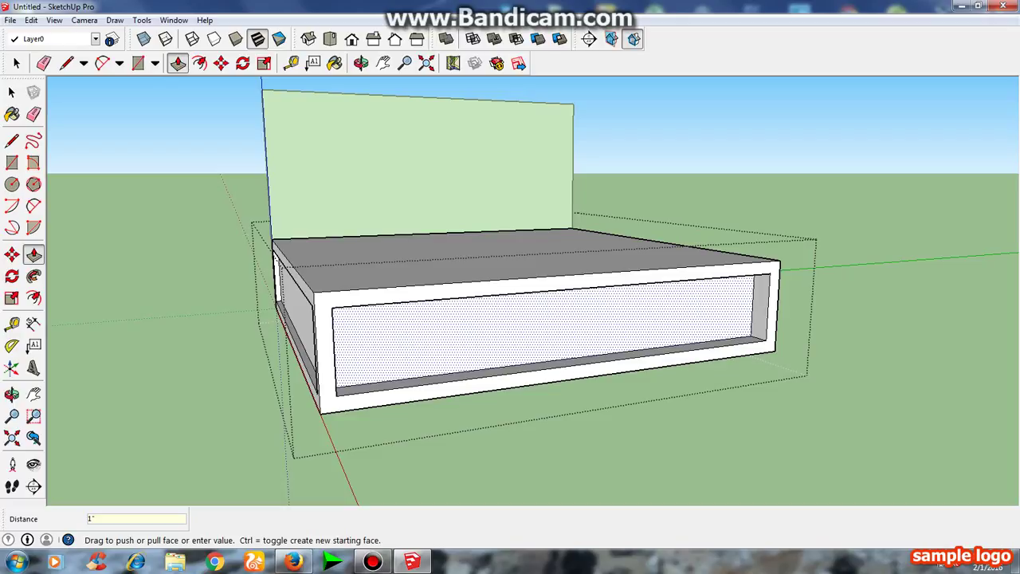
pyautogui.moveTo(550, 351); pyautogui.dragTo(447, 343, button='middle')
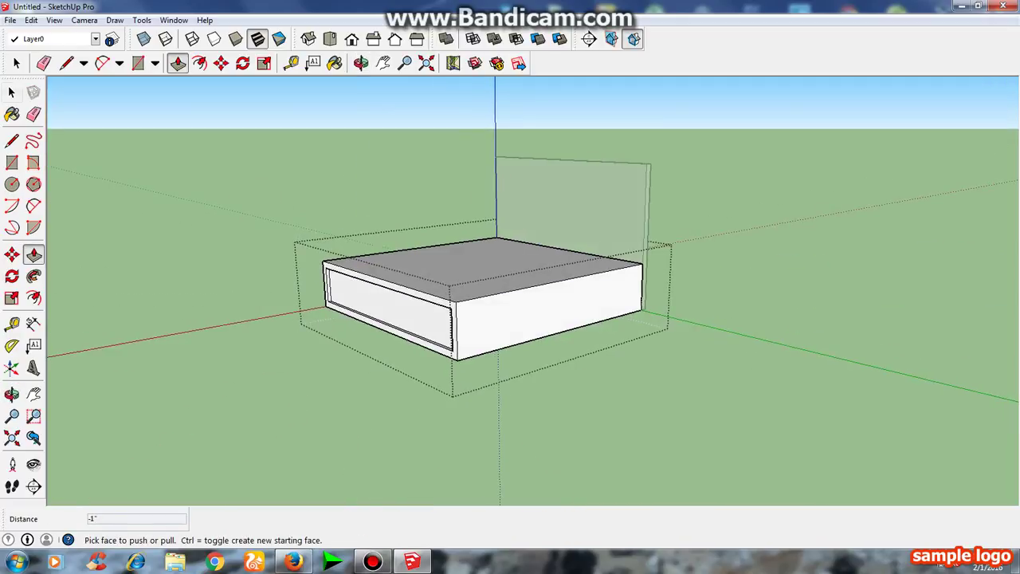
pyautogui.press('space')
pyautogui.click(181, 259)
pyautogui.scroll(2, 566, 308)
pyautogui.tripleClick(566, 308)
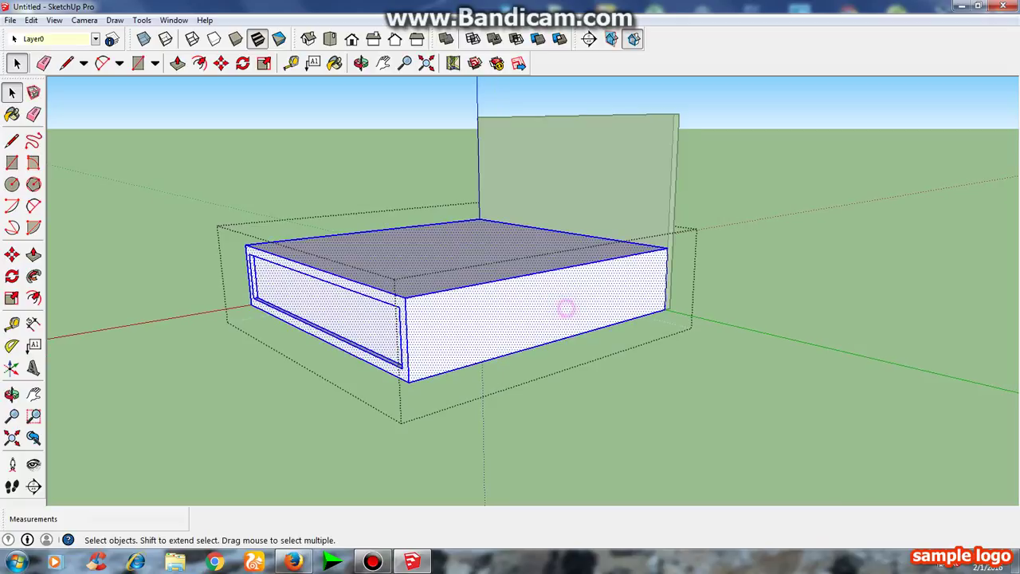
# Inset the right side face with a 2-inch offset border.
pyautogui.tripleClick(539, 307)
pyautogui.click(559, 314)
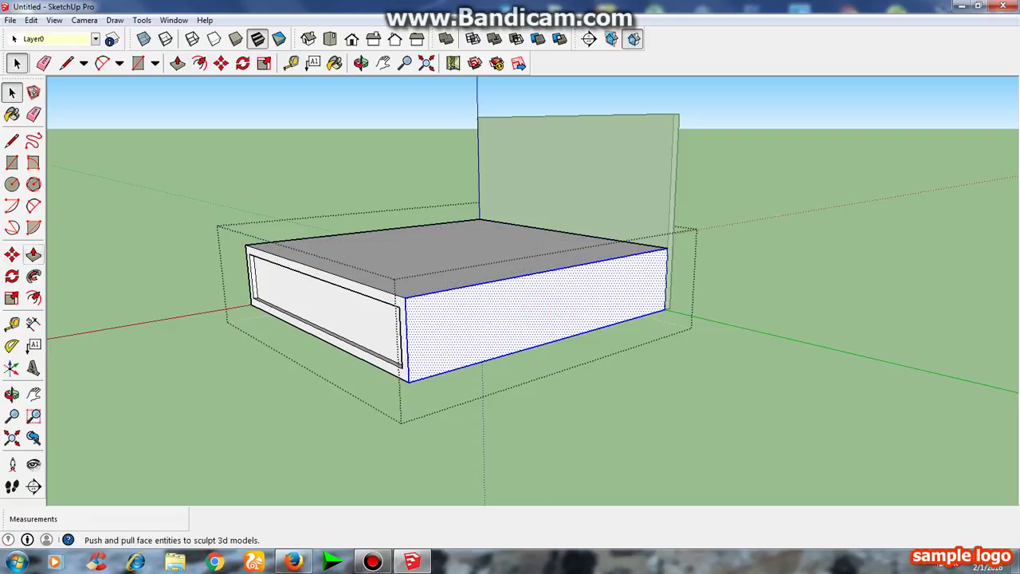
pyautogui.click(32, 253)
pyautogui.moveTo(307, 363); pyautogui.dragTo(302, 372)
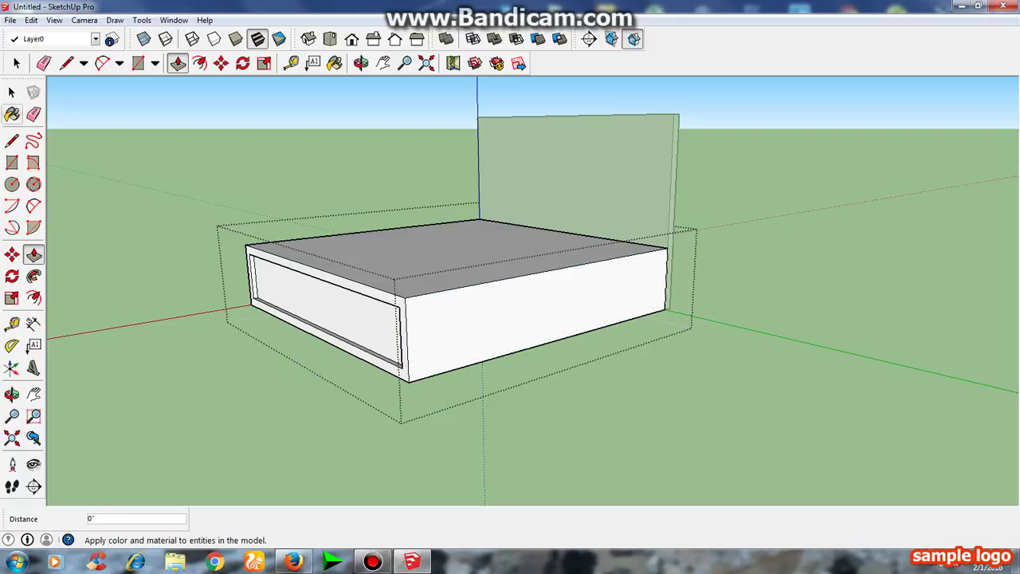
pyautogui.click(11, 91)
pyautogui.click(33, 297)
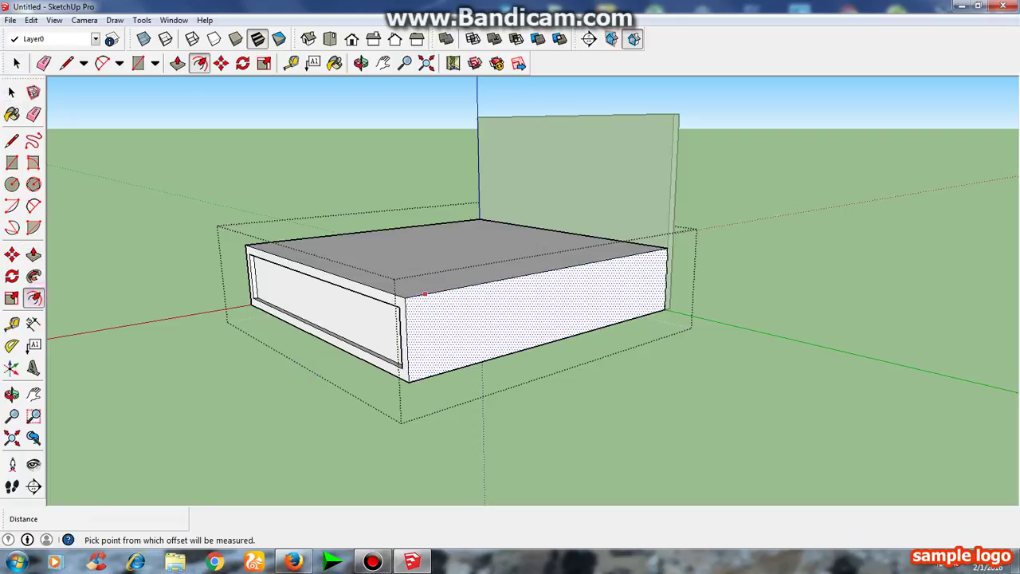
pyautogui.click(443, 290)
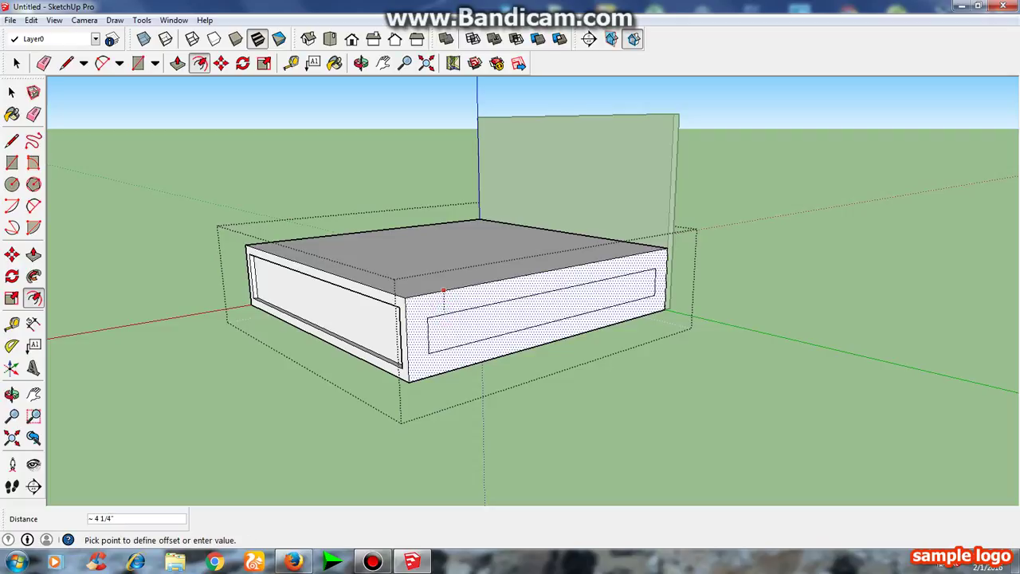
pyautogui.press('Return')
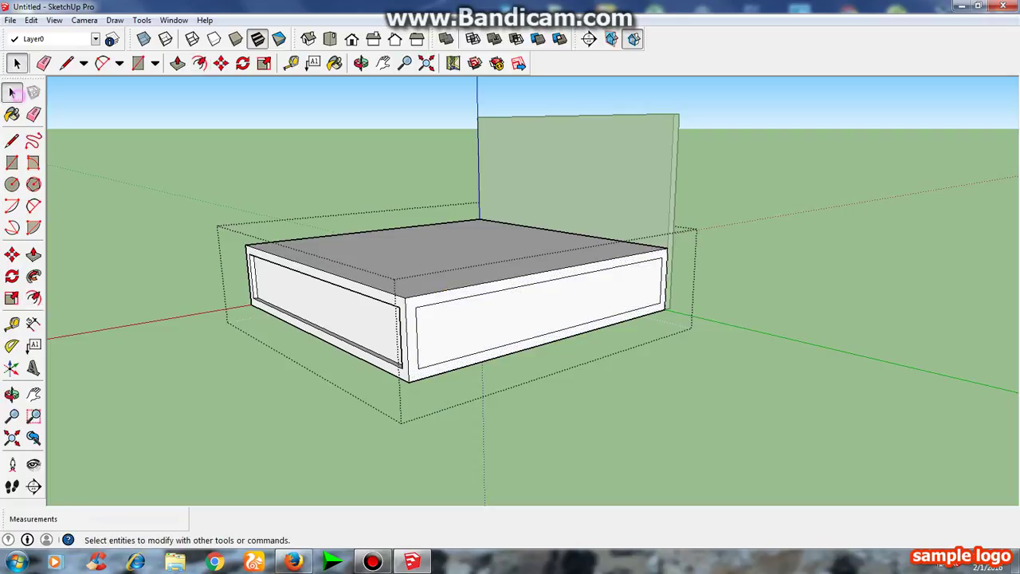
# Push the front inner panel 1 inch into the base.
pyautogui.click(12, 93)
pyautogui.click(171, 231)
pyautogui.moveTo(172, 231); pyautogui.dragTo(545, 296, button='middle')
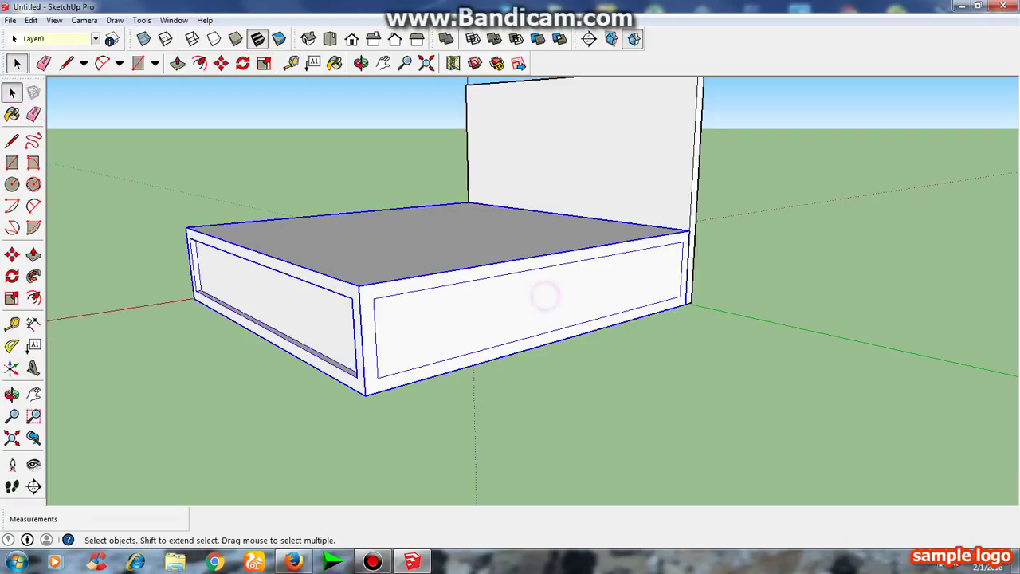
pyautogui.click(545, 296)
pyautogui.tripleClick(545, 296)
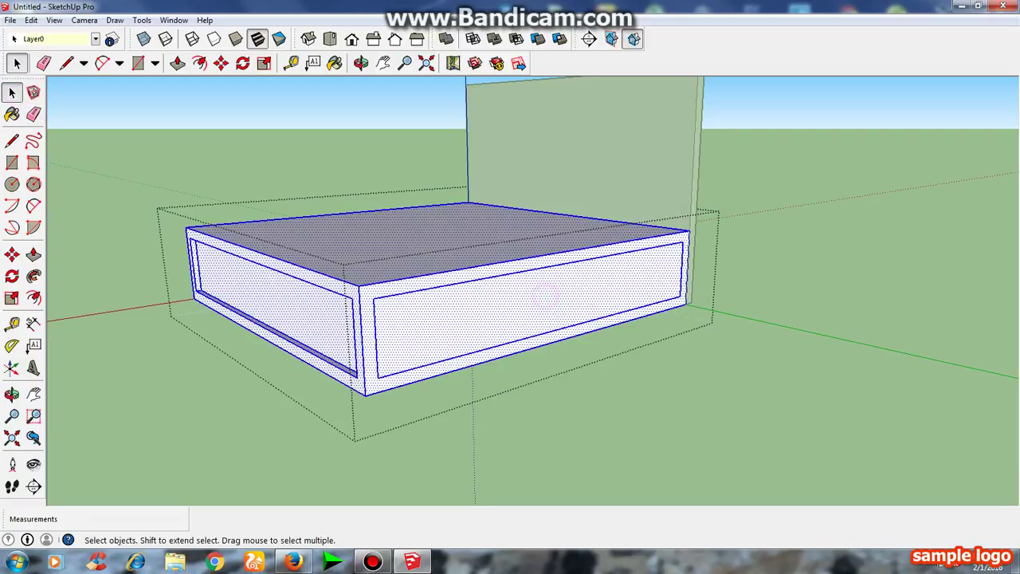
pyautogui.click(549, 299)
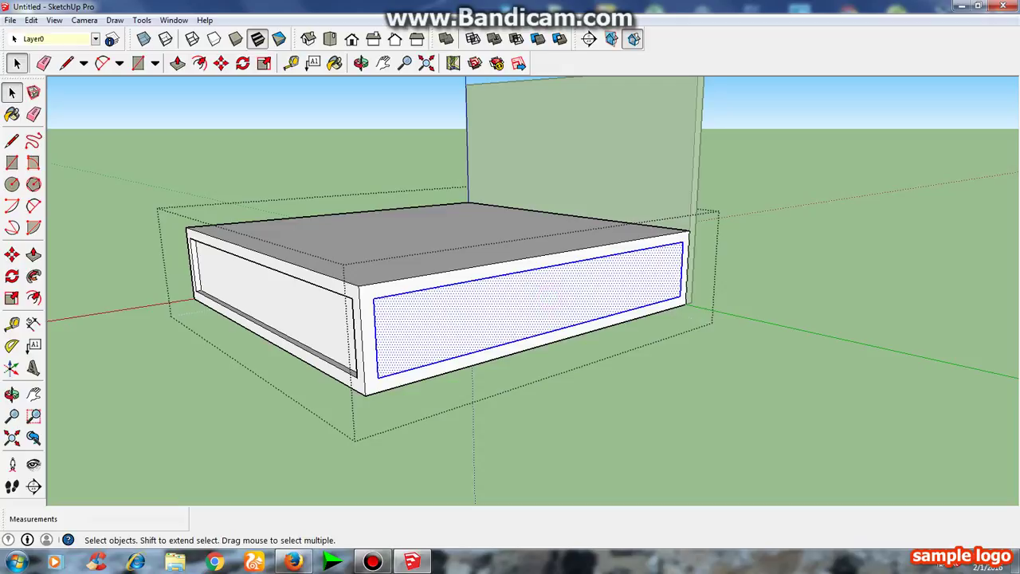
pyautogui.click(178, 63)
pyautogui.moveTo(526, 310); pyautogui.dragTo(530, 316)
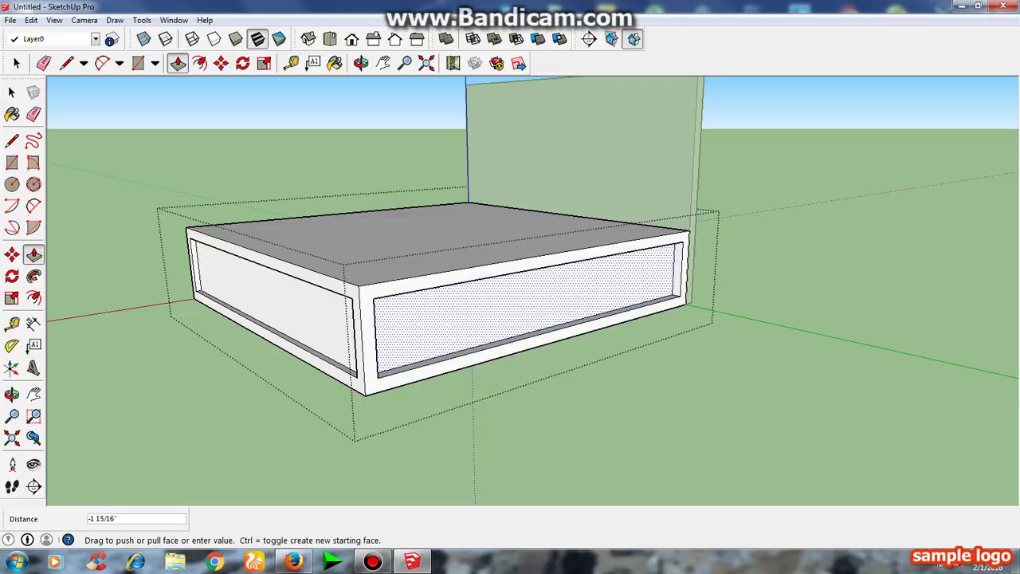
pyautogui.press('Return')
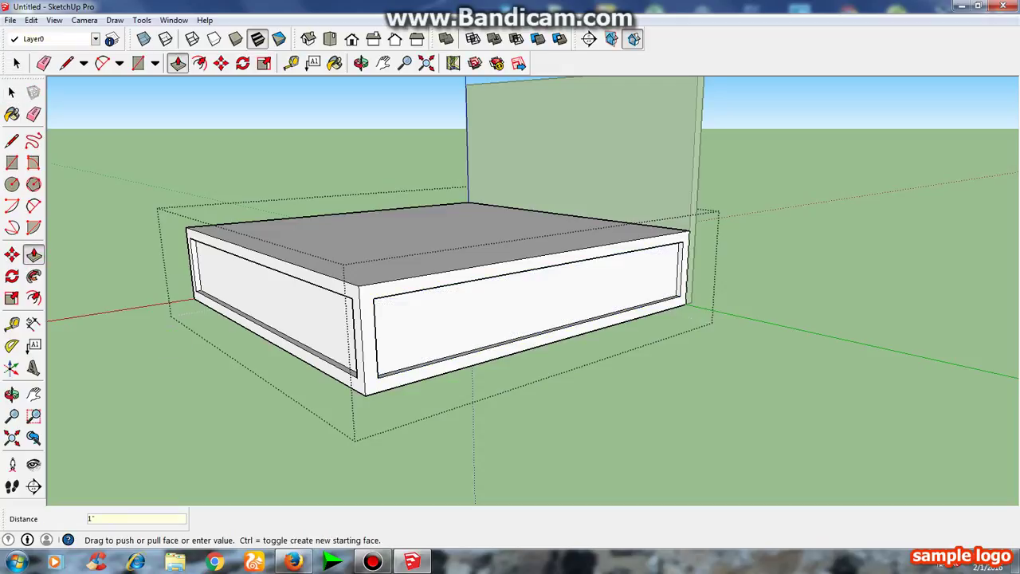
pyautogui.scroll(-5, 215, 342)
# Frame the whole bed in view and open the backrest group for editing.
pyautogui.moveTo(215, 343)
pyautogui.mouseDown(button='middle')
pyautogui.moveTo(382, 351)
pyautogui.moveTo(446, 335)
pyautogui.mouseUp(button='middle')
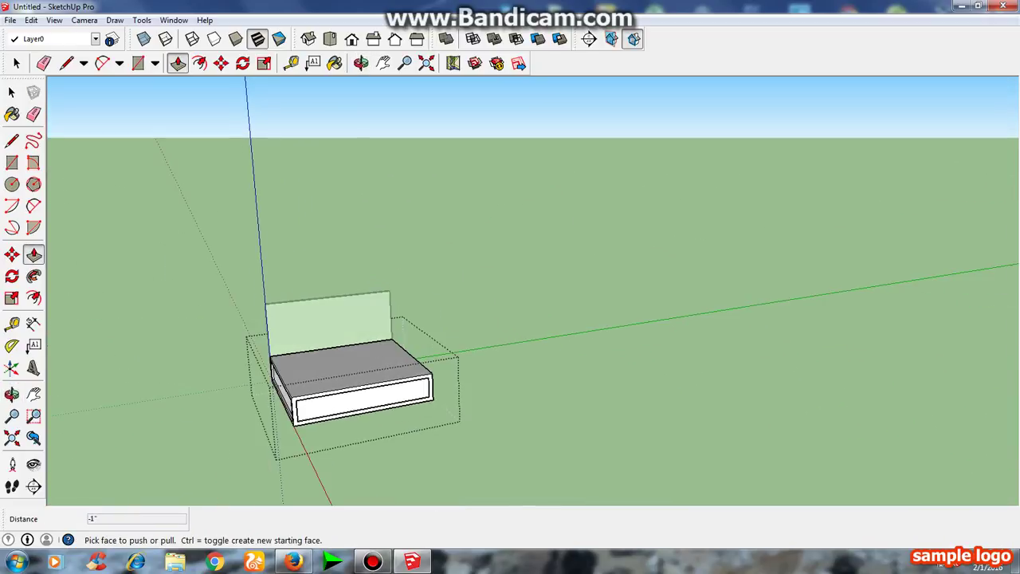
pyautogui.scroll(2, 323, 315)
pyautogui.scroll(3, 323, 315)
pyautogui.moveTo(322, 315); pyautogui.dragTo(343, 315, button='middle')
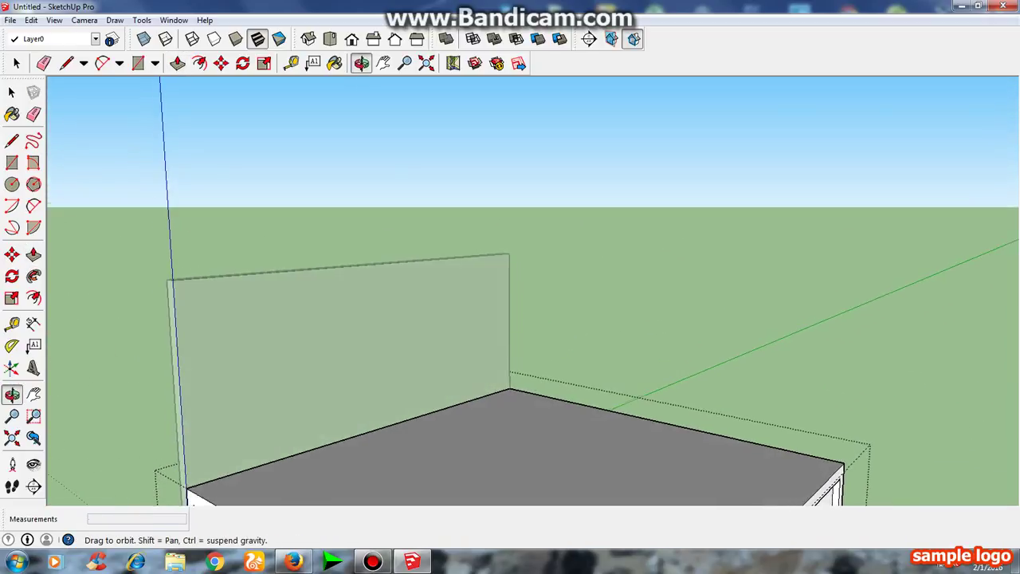
pyautogui.click(12, 92)
pyautogui.scroll(-3, 428, 167)
pyautogui.moveTo(428, 166); pyautogui.dragTo(241, 171, button='middle')
pyautogui.scroll(2, 284, 288)
pyautogui.click(284, 287)
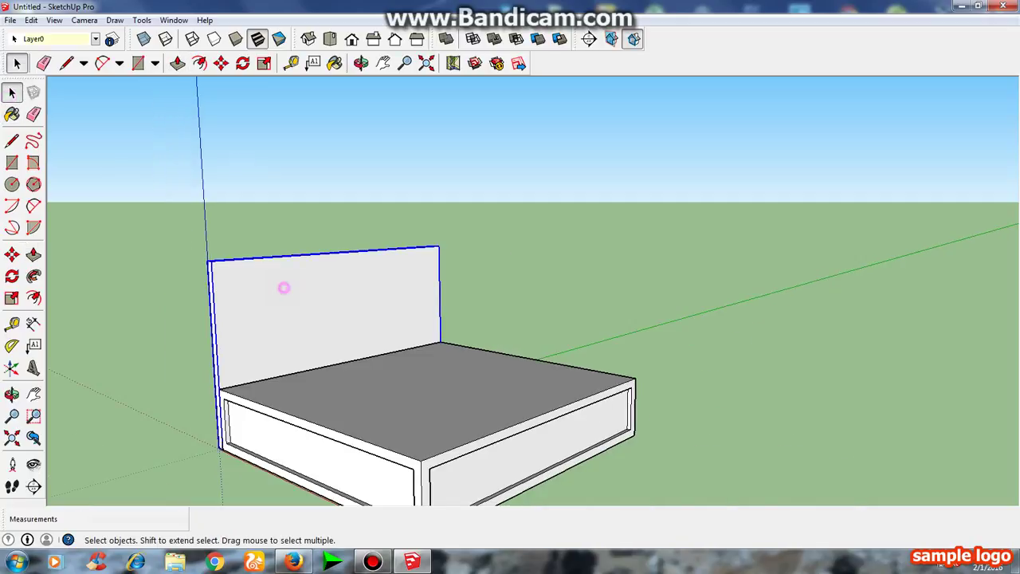
pyautogui.doubleClick(284, 288)
# Offset the backrest front face's edges inward to form an inner rectangle with a border.
pyautogui.click(283, 288)
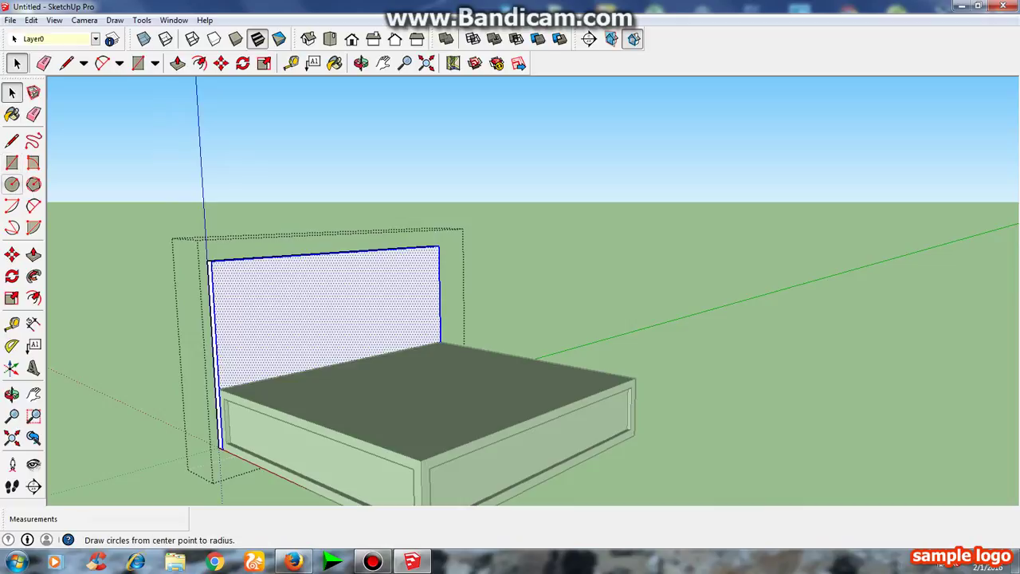
pyautogui.click(34, 298)
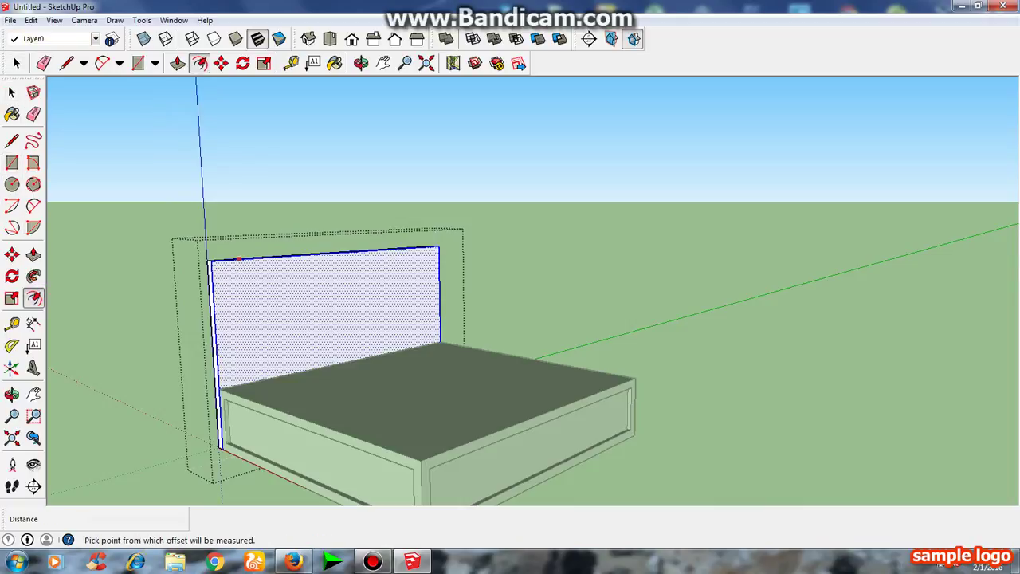
pyautogui.click(239, 259)
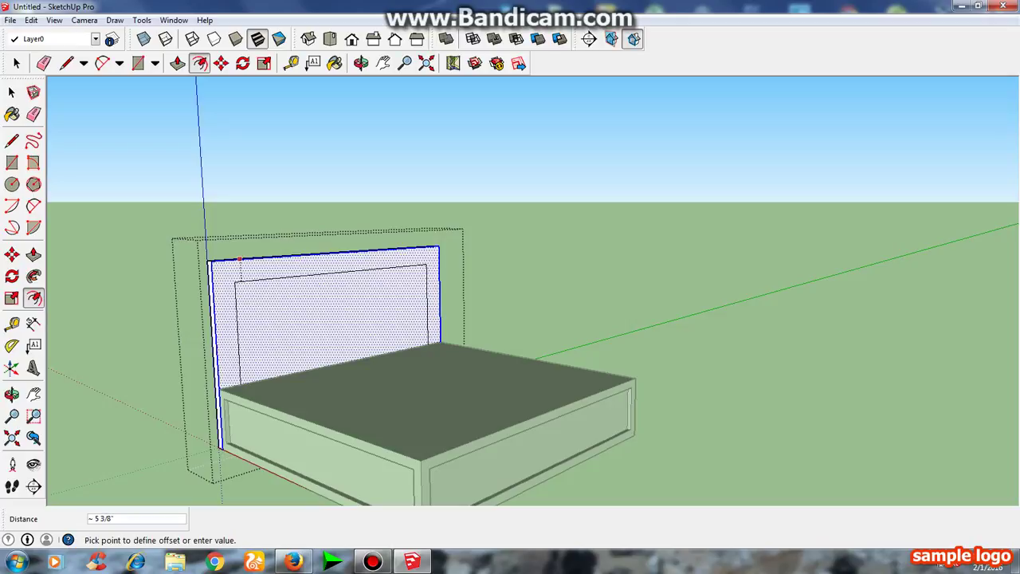
pyautogui.click(238, 282)
pyautogui.press('space')
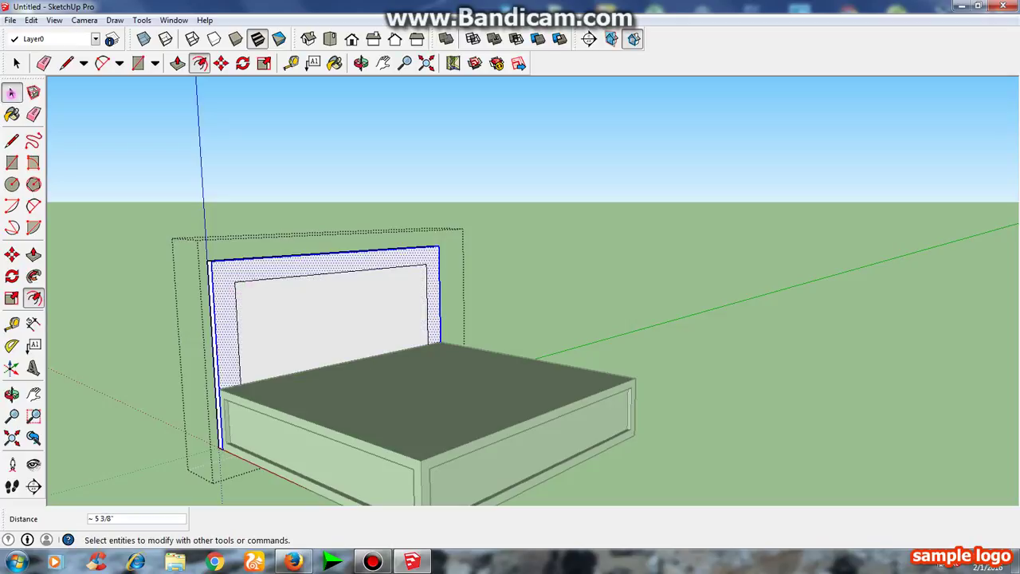
pyautogui.click(278, 193)
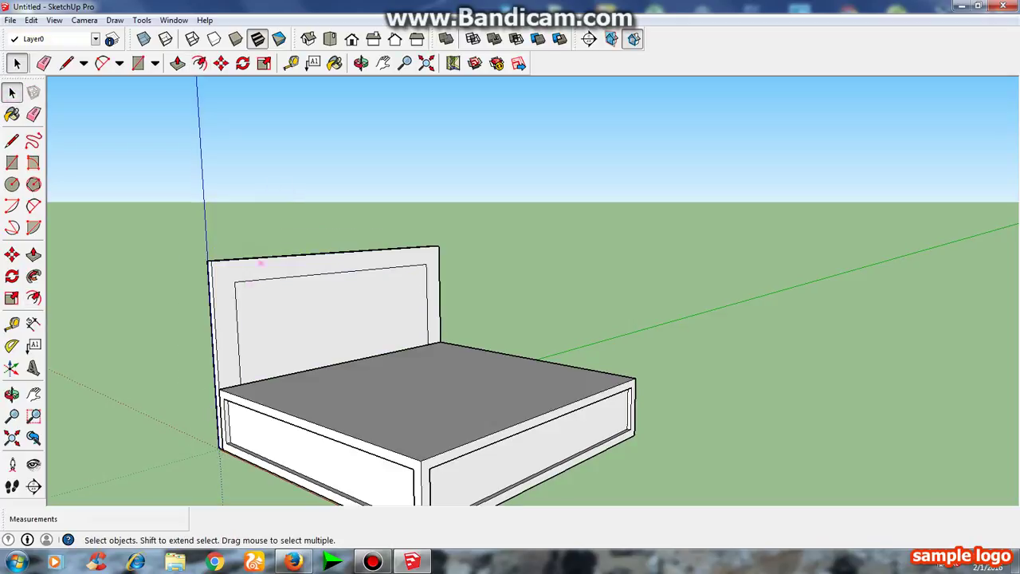
# Push the inner backrest rectangle in 1/2 inch to recess the panel.
pyautogui.doubleClick(260, 266)
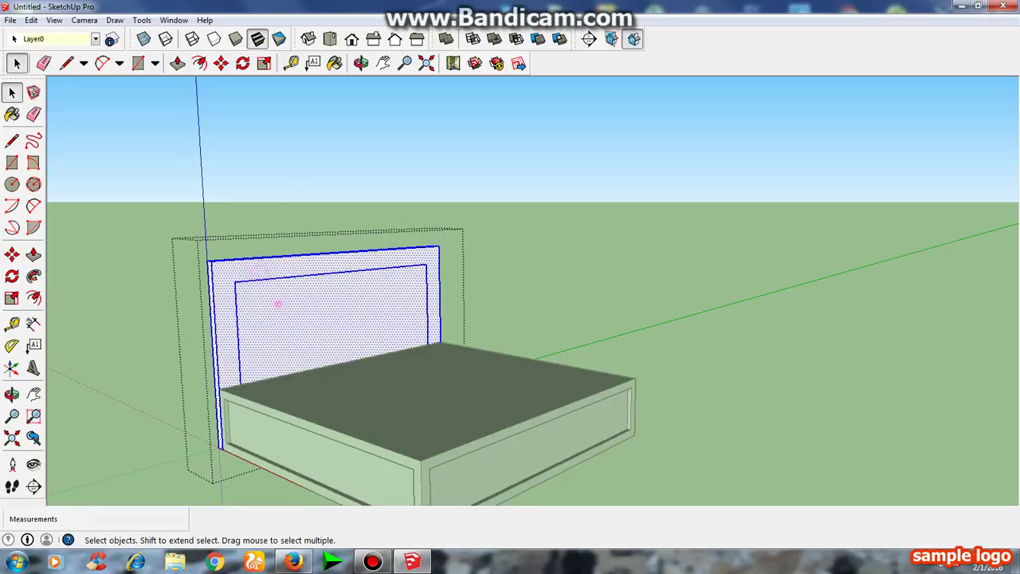
pyautogui.click(278, 303)
pyautogui.doubleClick(294, 343)
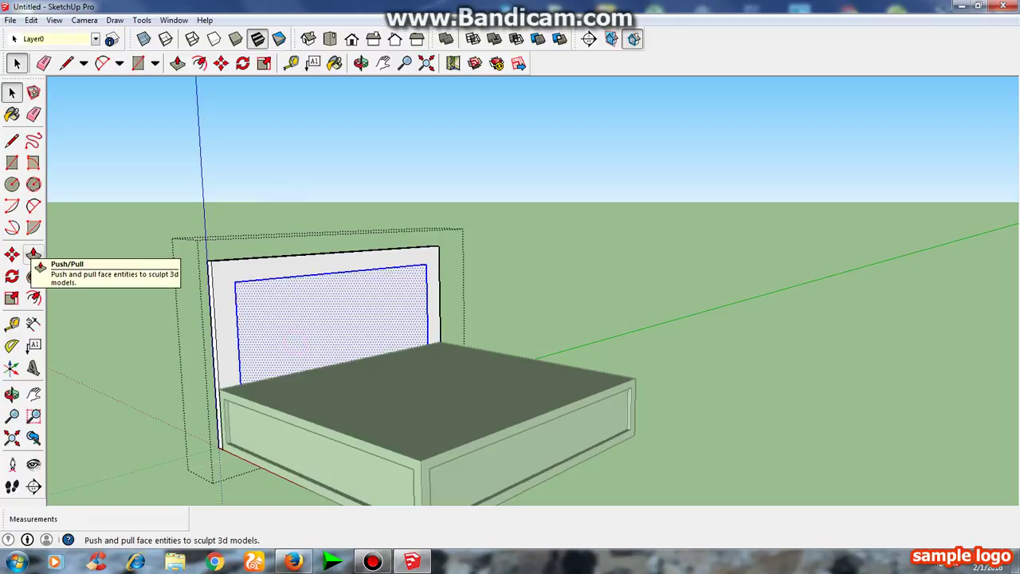
pyautogui.click(34, 255)
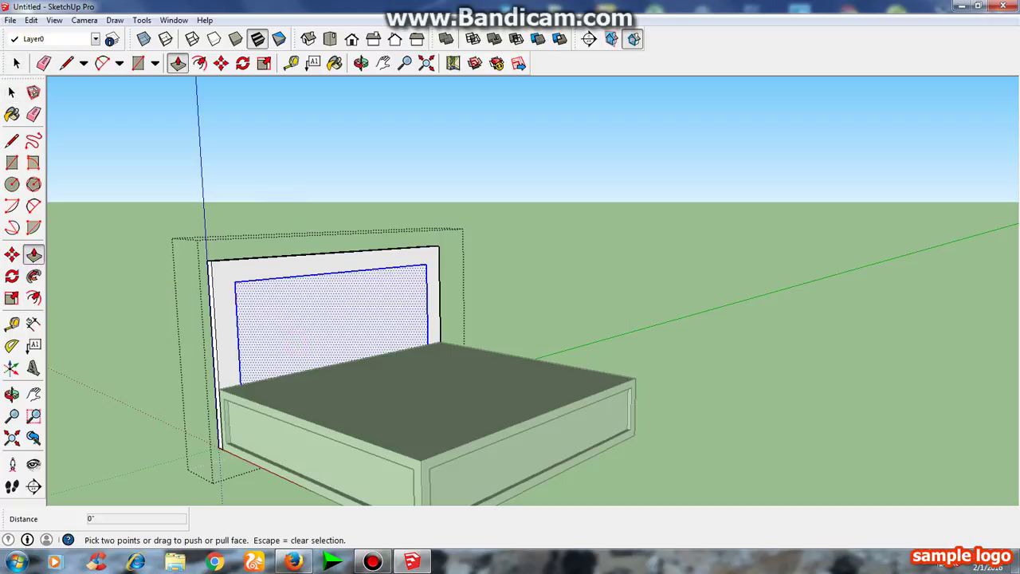
pyautogui.click(295, 343)
pyautogui.write('.5')
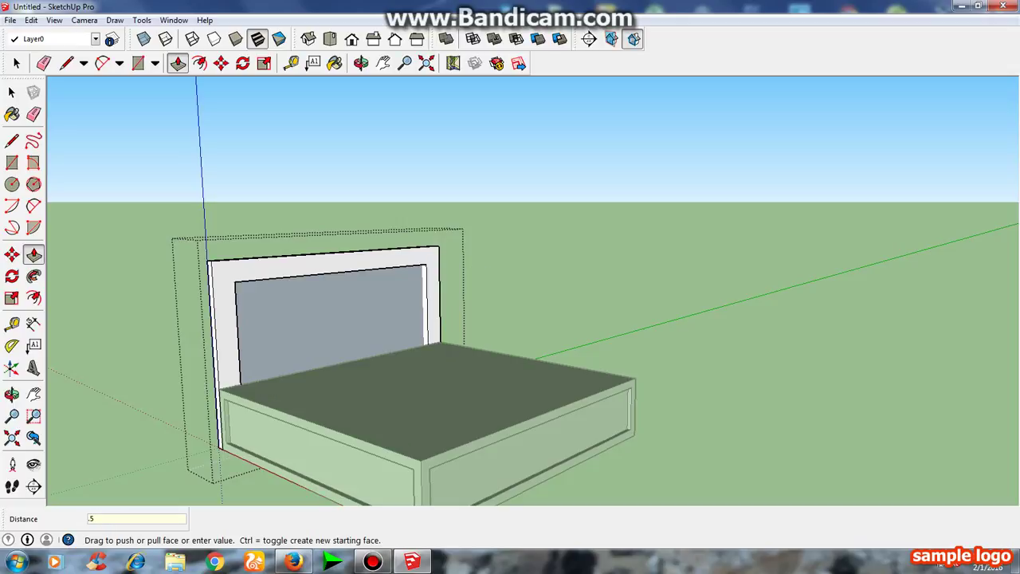
pyautogui.press('Return')
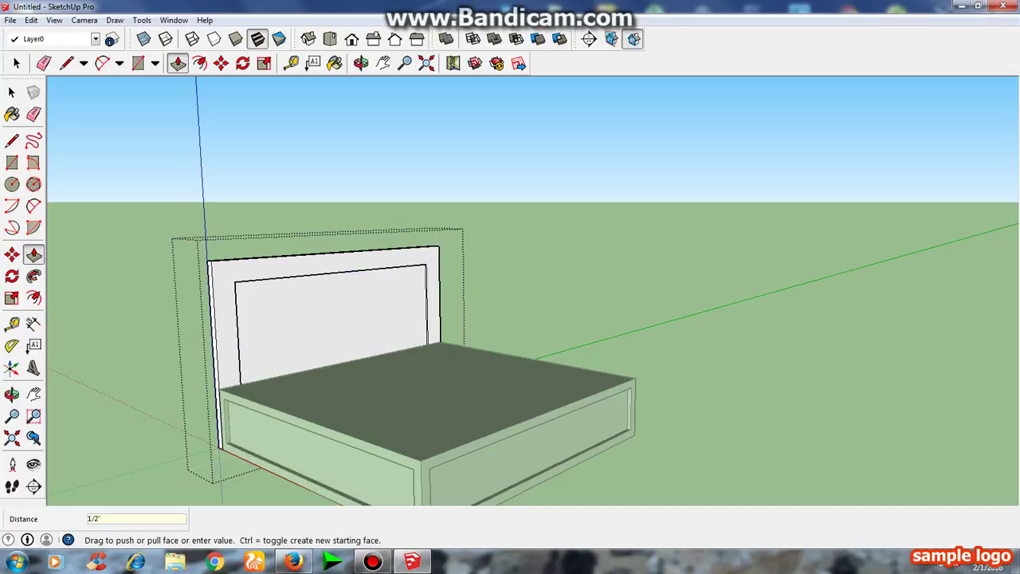
pyautogui.press('space')
pyautogui.click(130, 228)
pyautogui.scroll(-5, 130, 228)
# Orbit and zoom to view the bed from the front.
pyautogui.moveTo(130, 228); pyautogui.dragTo(159, 239, button='middle')
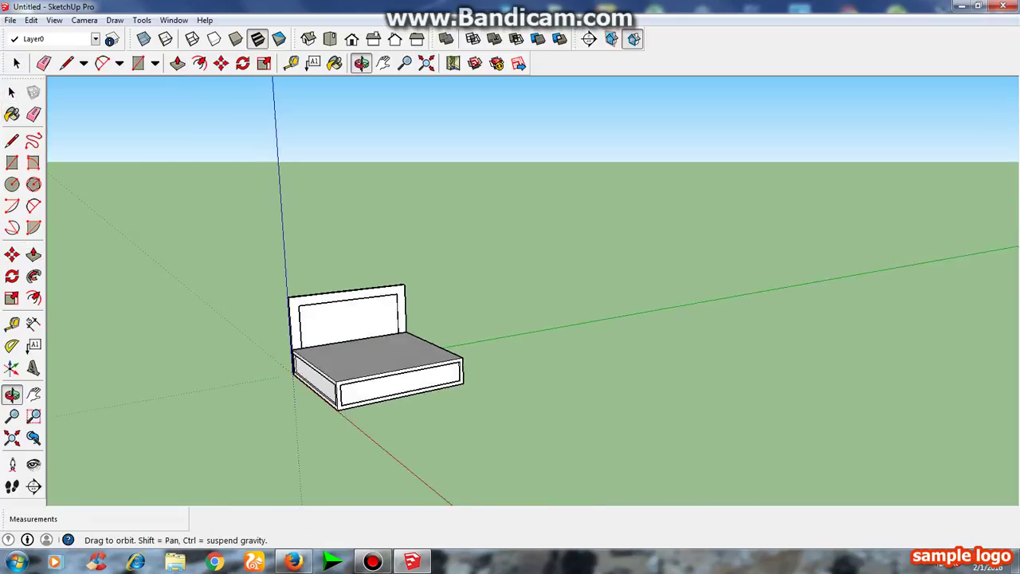
pyautogui.moveTo(510, 291); pyautogui.dragTo(447, 287, button='middle')
pyautogui.moveTo(510, 291)
pyautogui.mouseDown(button='middle')
pyautogui.moveTo(558, 295)
pyautogui.moveTo(399, 291)
pyautogui.moveTo(511, 295)
pyautogui.moveTo(478, 303)
pyautogui.moveTo(462, 335)
pyautogui.moveTo(478, 295)
pyautogui.mouseUp(button='middle')
pyautogui.scroll(5, 515, 261)
pyautogui.scroll(-3, 532, 291)
pyautogui.scroll(-2, 533, 291)
pyautogui.scroll(2, 478, 319)
pyautogui.scroll(2, 479, 319)
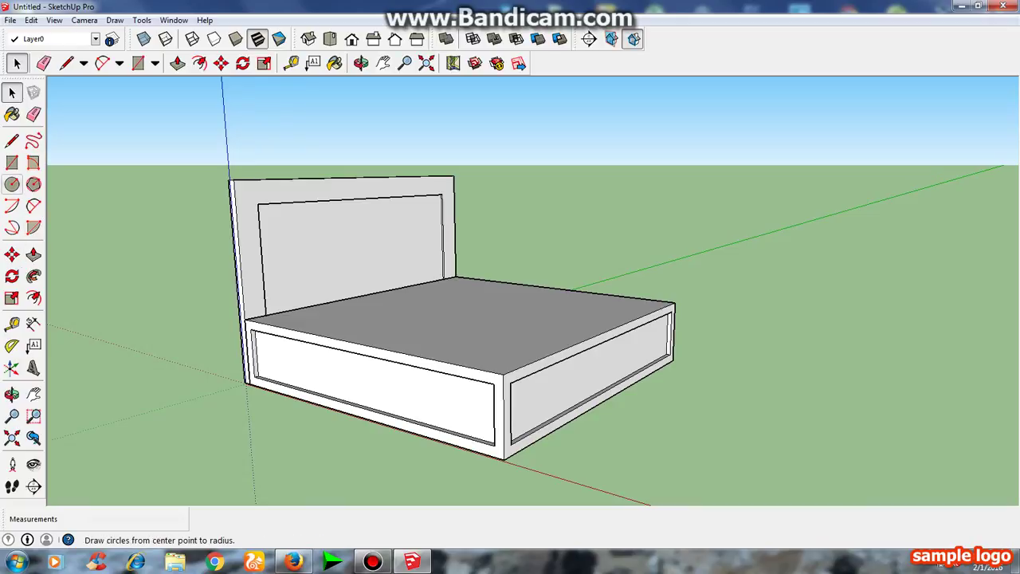
# Select Rotated Rectangle from the Shapes dropdown, reselecting it after cancelling a stray corner.
pyautogui.click(12, 163)
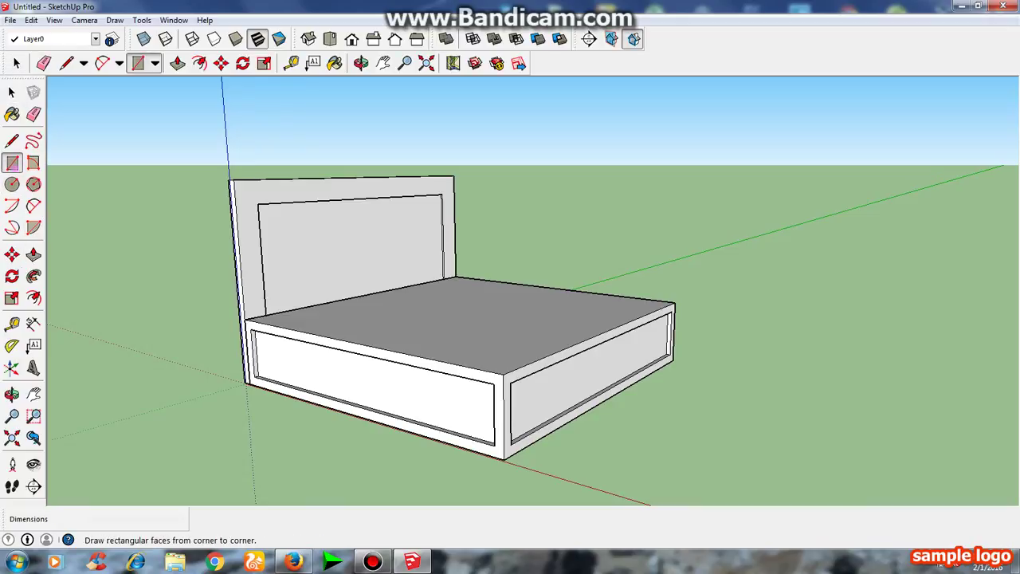
pyautogui.click(156, 63)
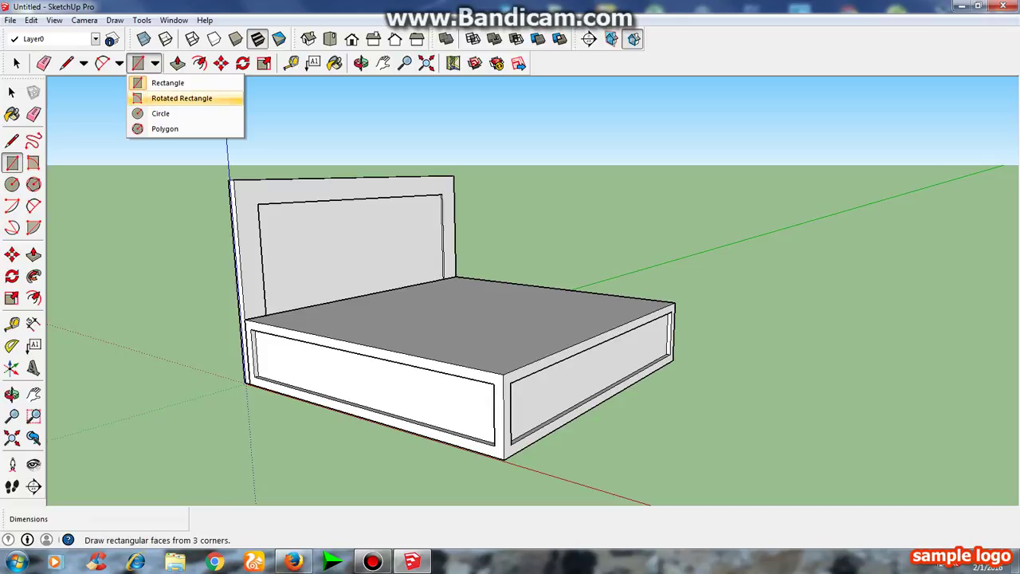
pyautogui.click(182, 98)
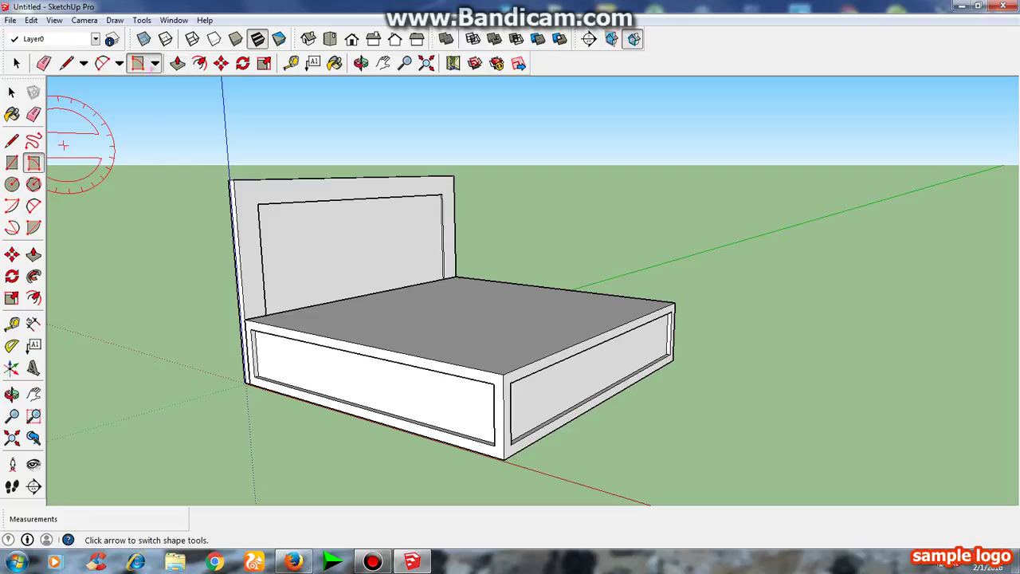
pyautogui.click(155, 63)
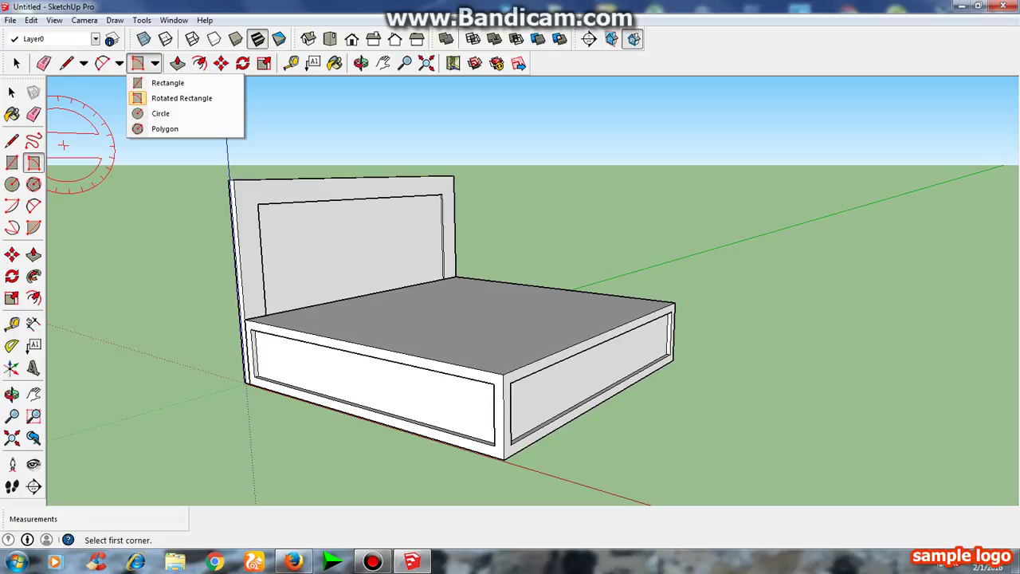
pyautogui.click(456, 279)
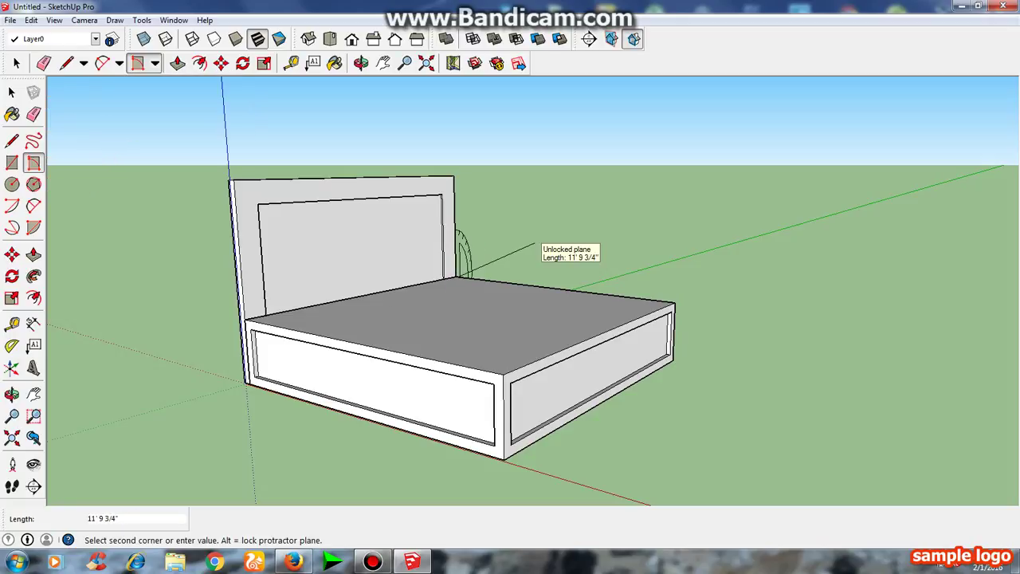
pyautogui.press('Escape')
pyautogui.click(11, 92)
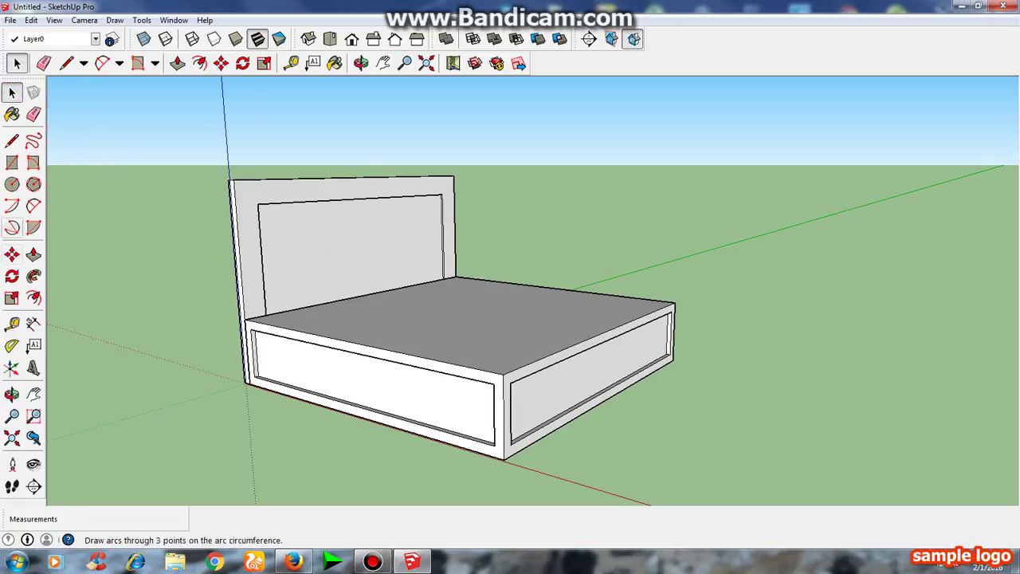
pyautogui.click(12, 162)
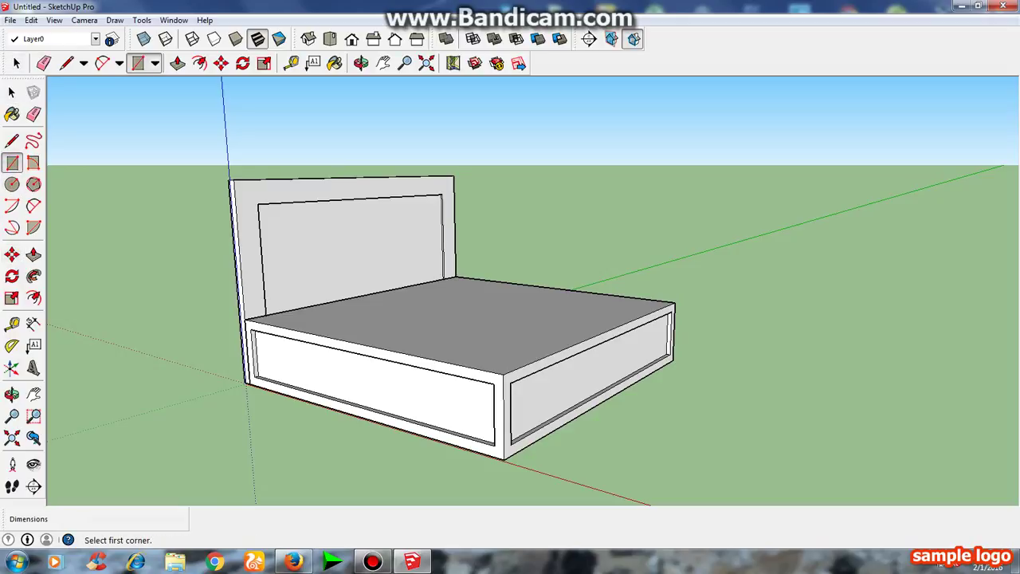
pyautogui.click(155, 66)
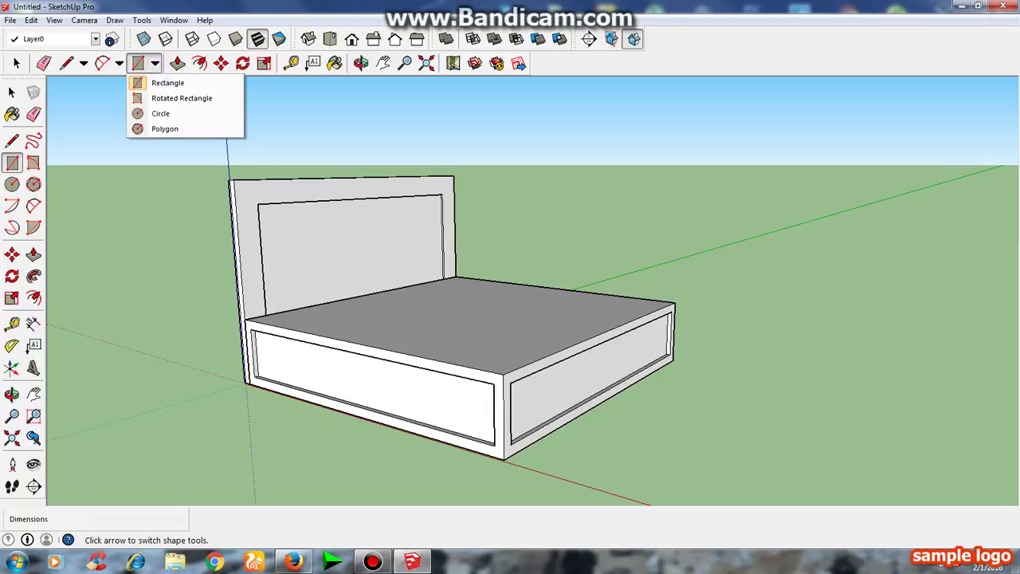
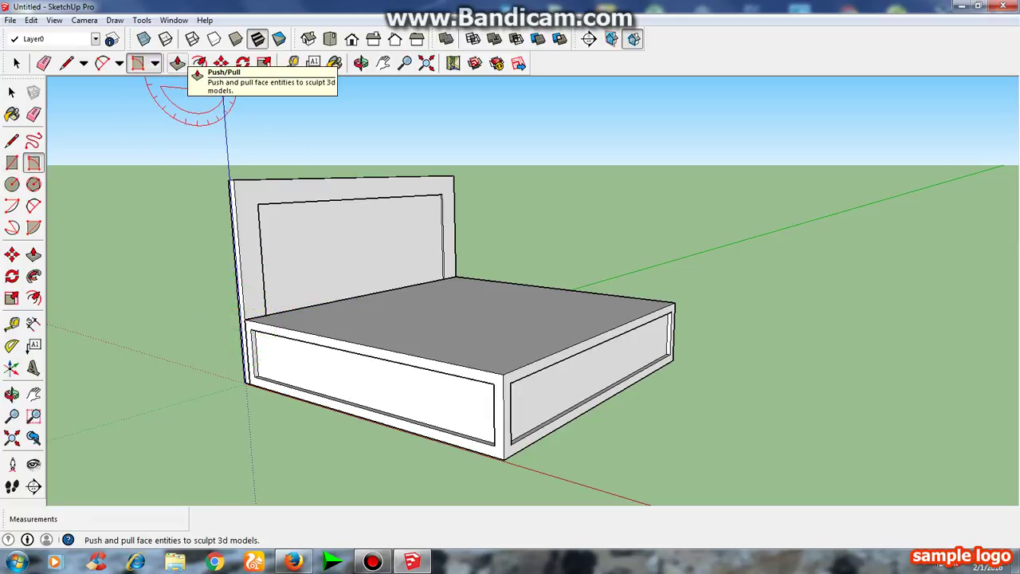
# Retrace the mattress top with a rectangle from its left corner to the far corner, cancelling any stray rectangle.
pyautogui.click(156, 63)
pyautogui.click(168, 83)
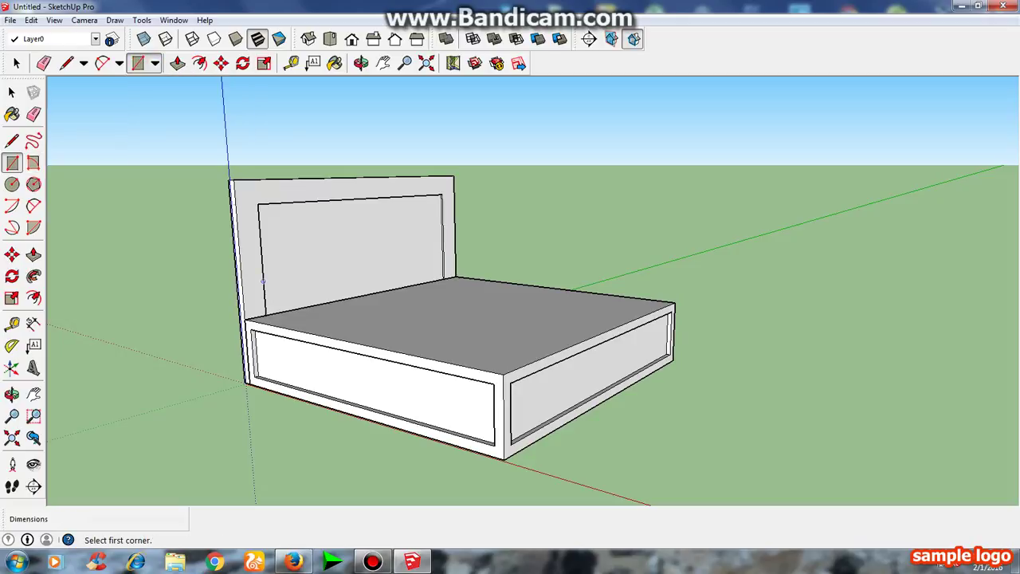
pyautogui.click(246, 318)
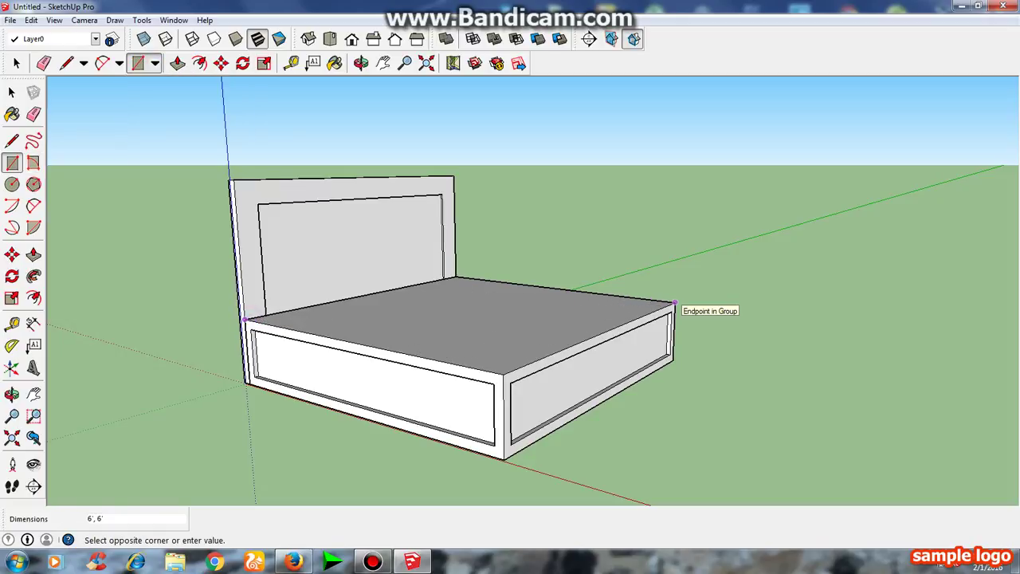
pyautogui.click(674, 303)
pyautogui.click(675, 303)
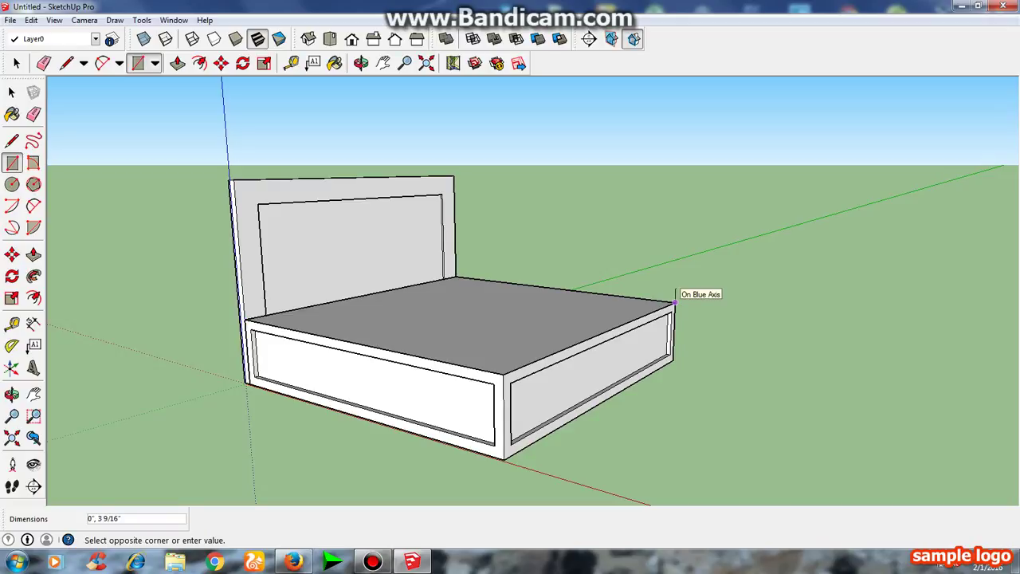
pyautogui.press('Escape')
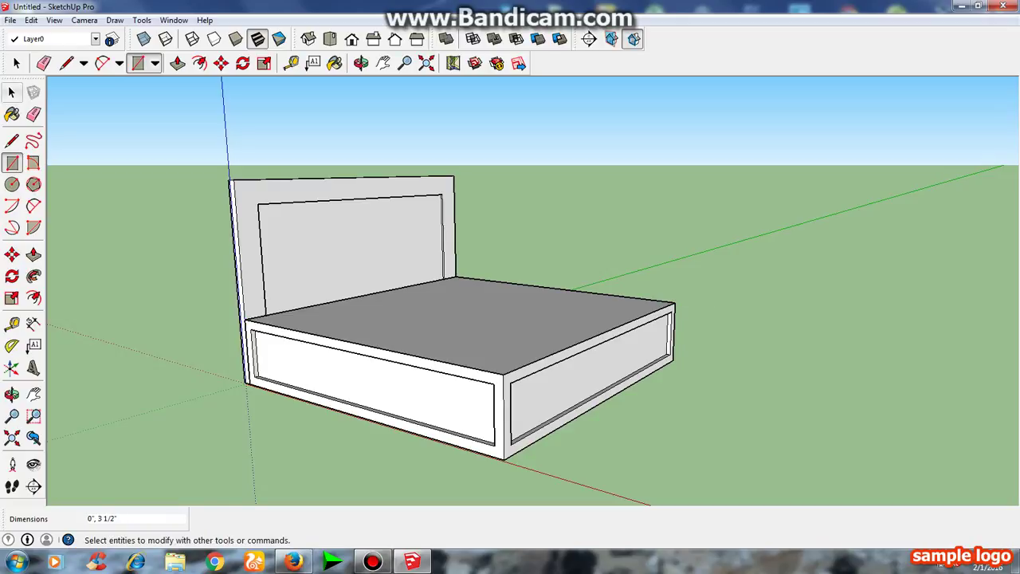
pyautogui.click(11, 92)
# Make the mattress top face and its edges into a group.
pyautogui.doubleClick(501, 305)
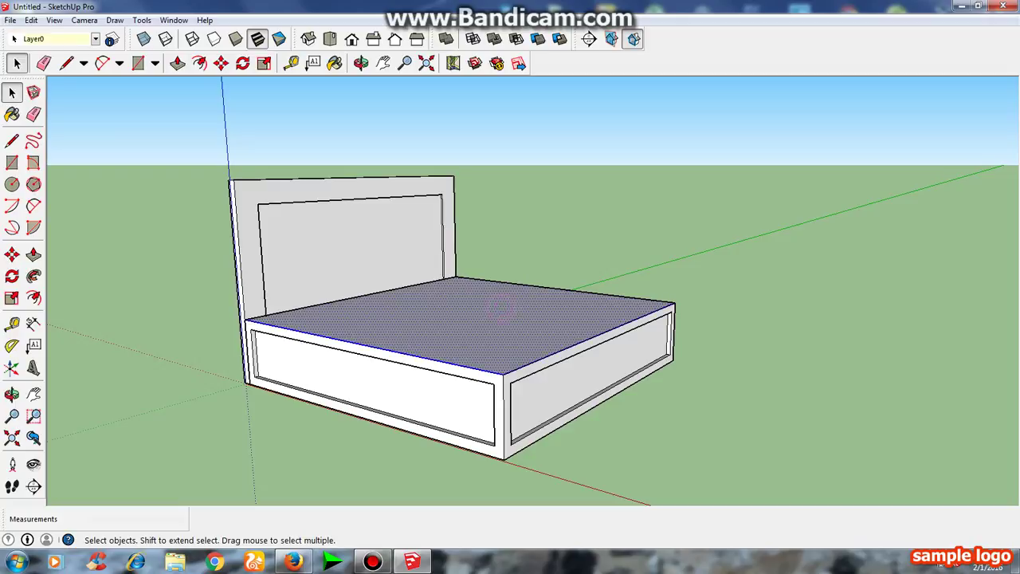
pyautogui.rightClick(501, 306)
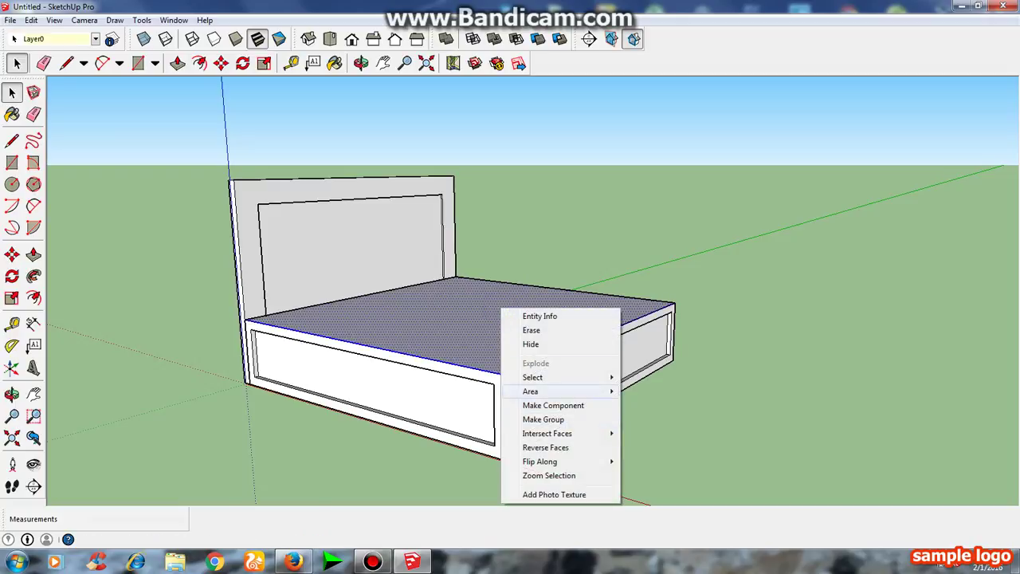
pyautogui.click(544, 421)
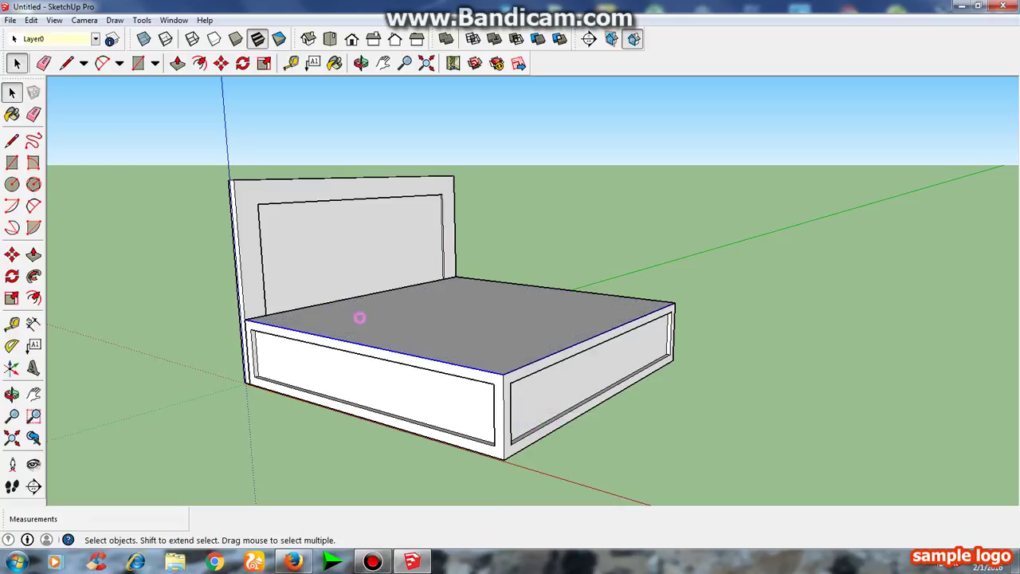
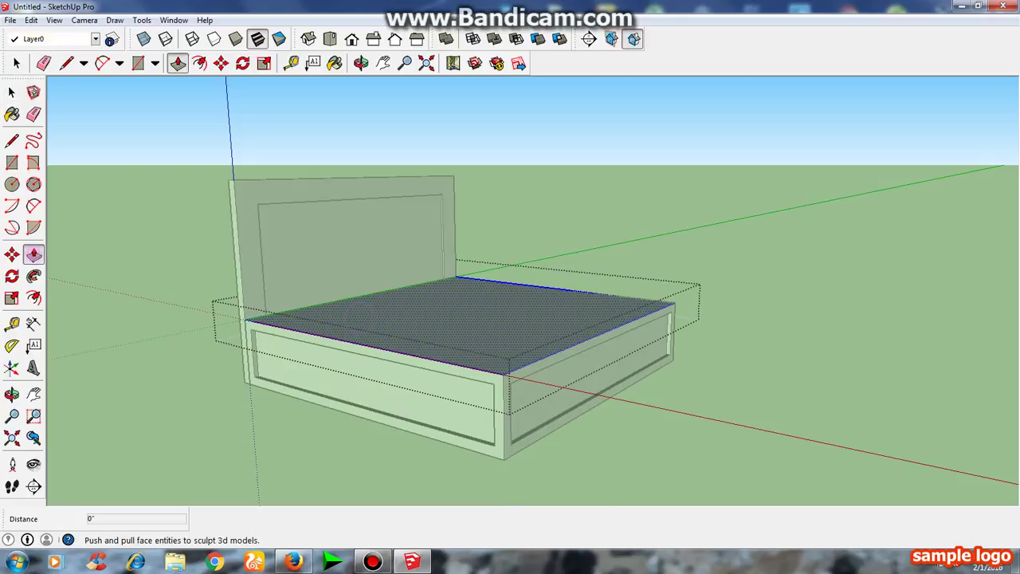
# Push/Pull the bed base's top face up 6" to form the mattress slab.
pyautogui.click(459, 323)
pyautogui.write('6')
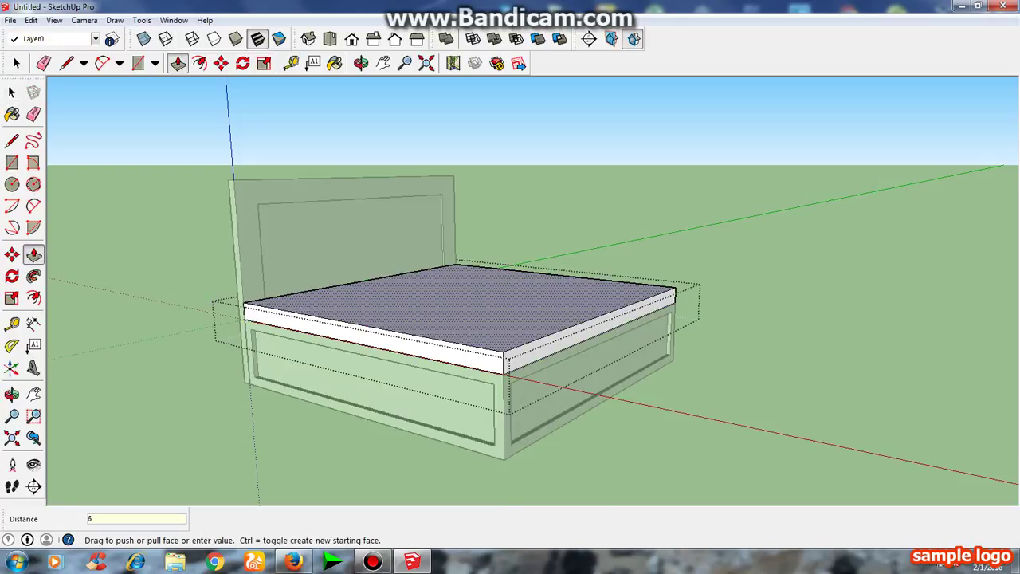
pyautogui.moveTo(510, 319); pyautogui.dragTo(558, 351, button='middle')
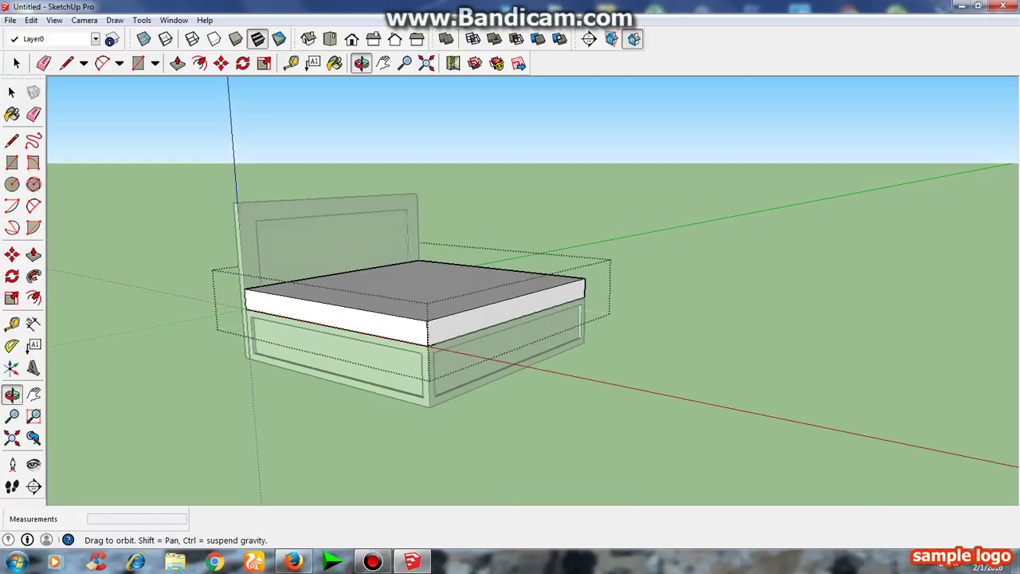
pyautogui.scroll(2, 398, 319)
pyautogui.scroll(2, 398, 319)
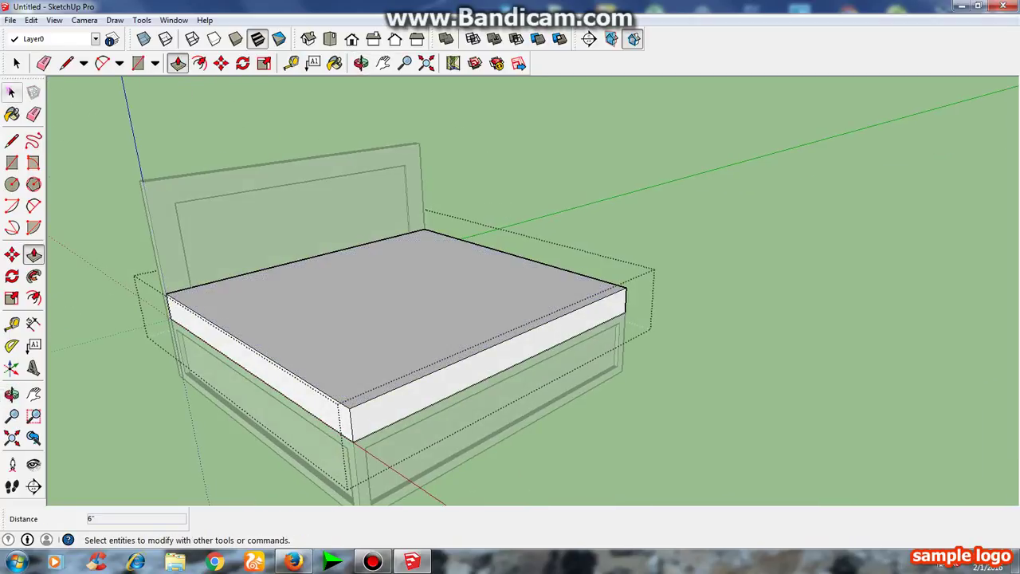
# Select the mattress's top edges, run Intersect Faces With Model, and dismiss the no-intersections message.
pyautogui.click(12, 93)
pyautogui.scroll(1, 348, 408)
pyautogui.scroll(1, 348, 408)
pyautogui.scroll(1, 348, 408)
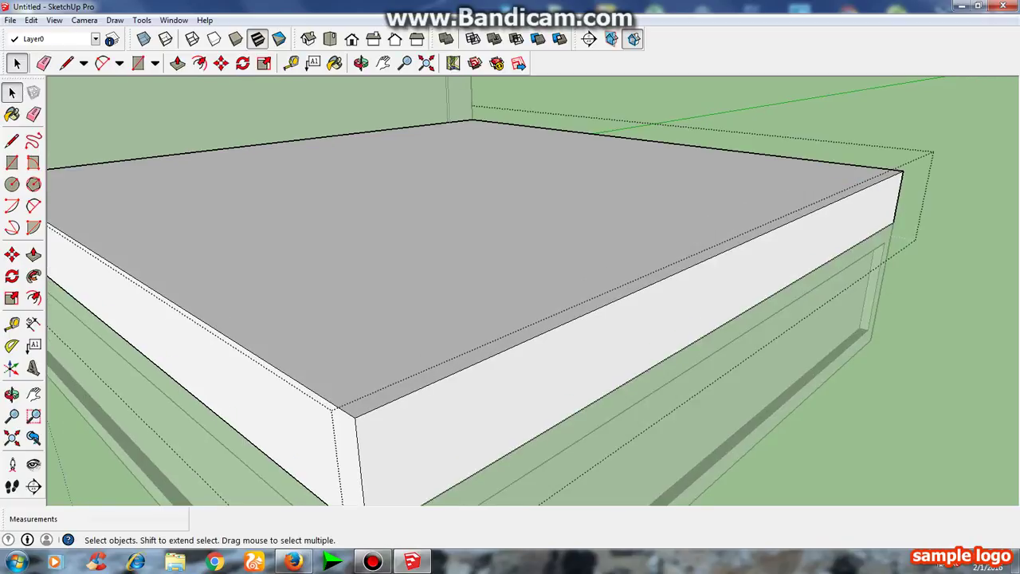
pyautogui.click(342, 409)
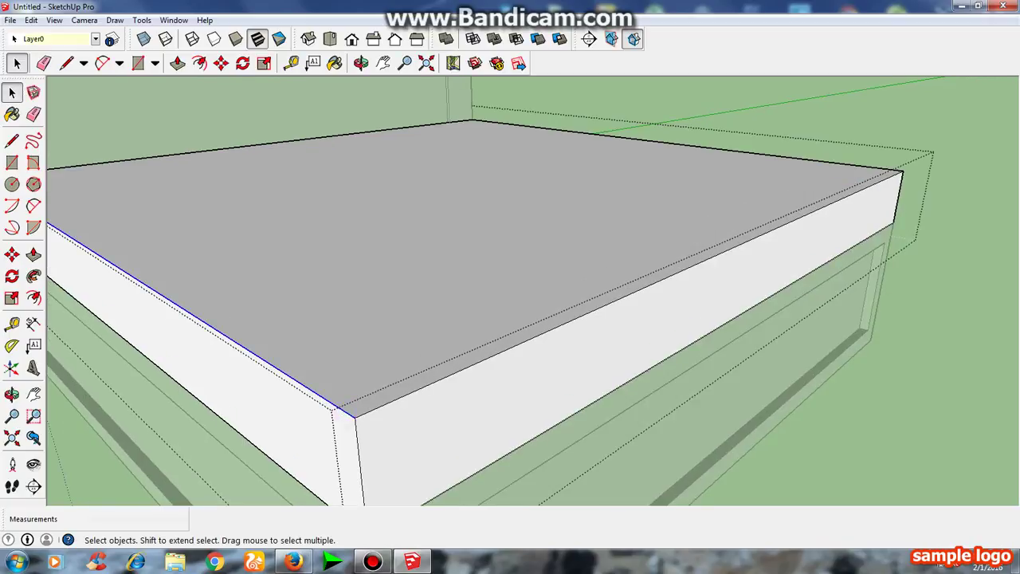
pyautogui.keyDown('shift'); pyautogui.click(370, 407); pyautogui.keyUp('shift')
pyautogui.rightClick(356, 413)
pyautogui.press('Escape')
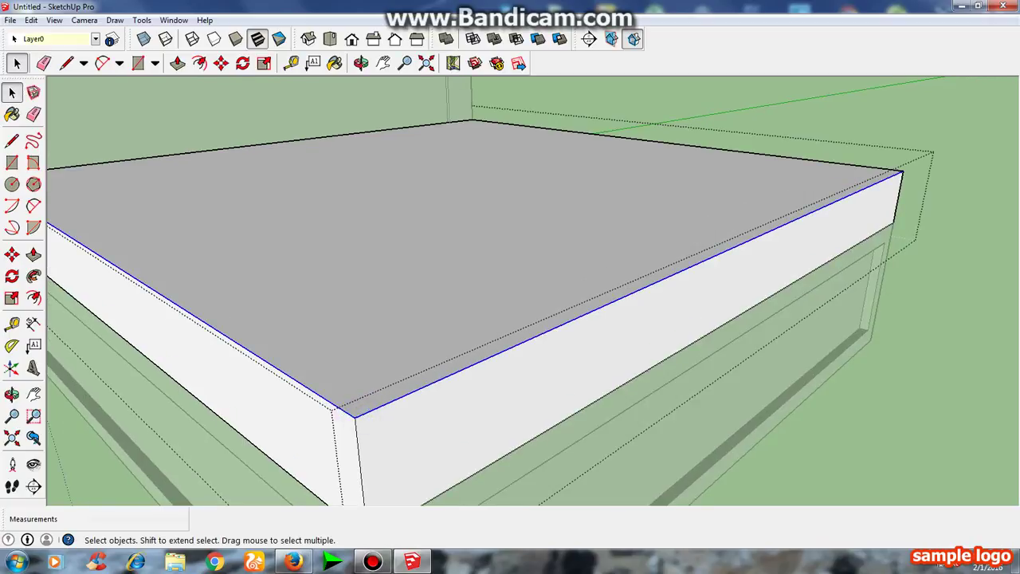
pyautogui.rightClick(361, 415)
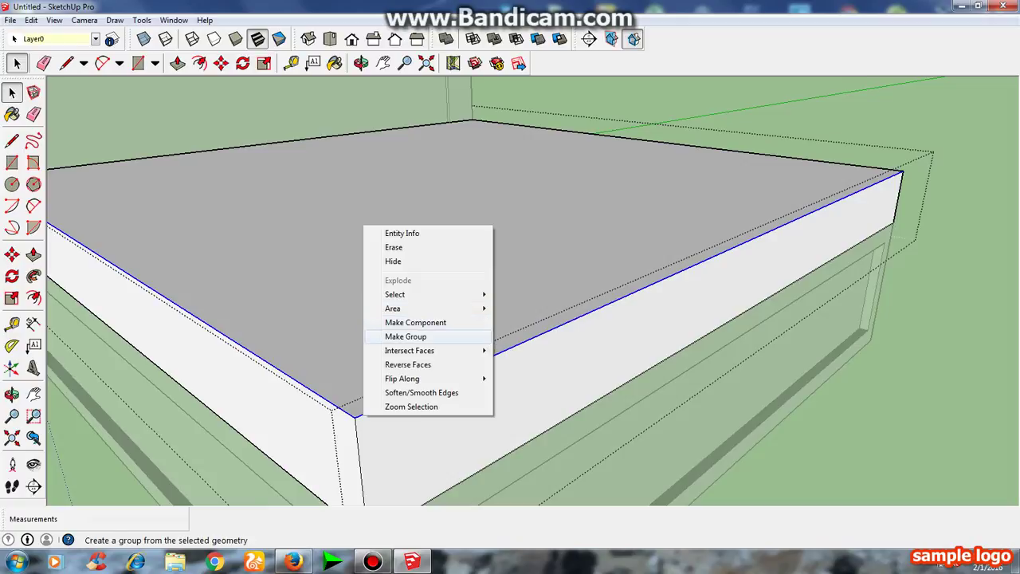
pyautogui.click(436, 353)
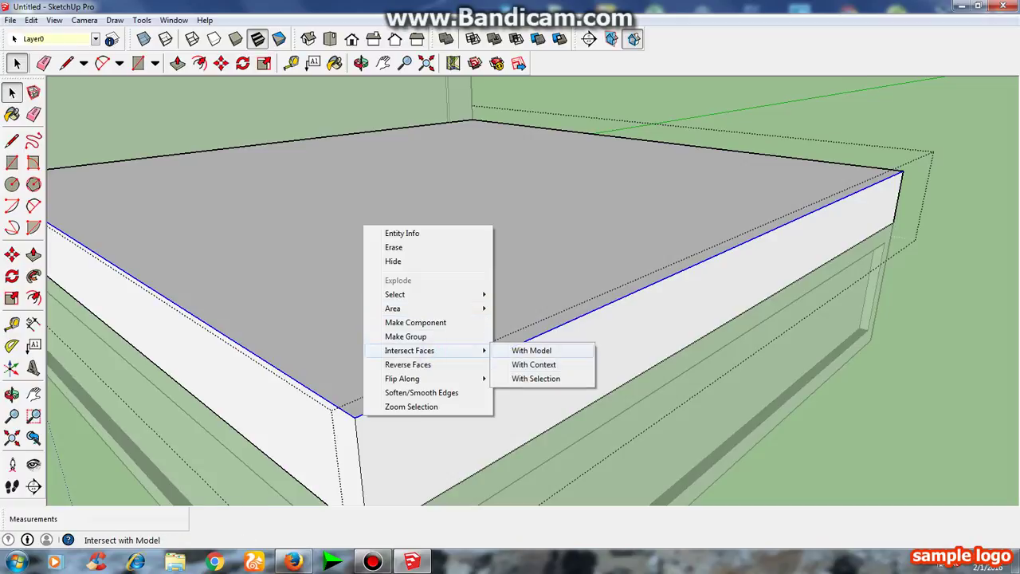
pyautogui.click(535, 378)
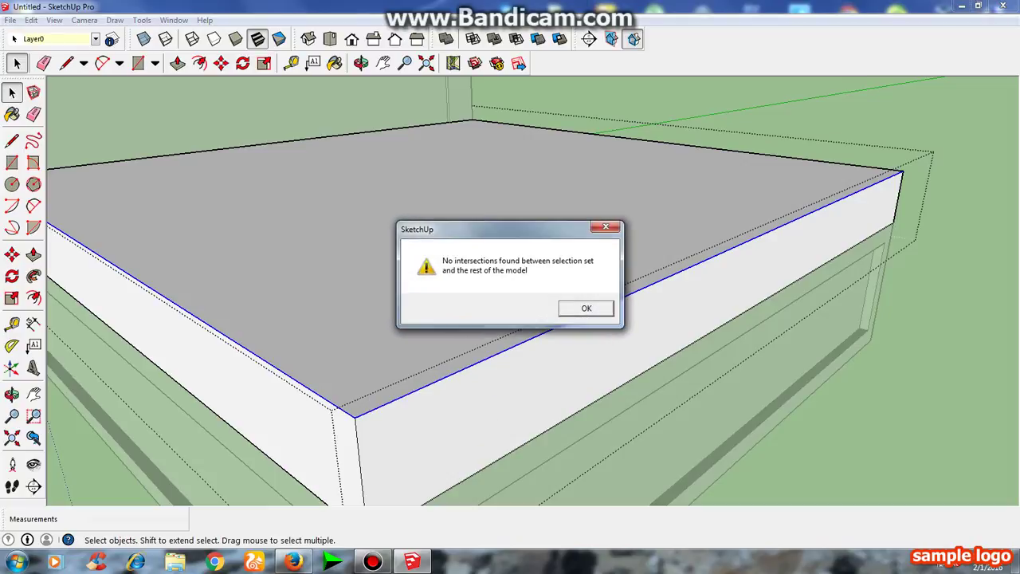
pyautogui.press('Return')
pyautogui.scroll(-5, 510, 303)
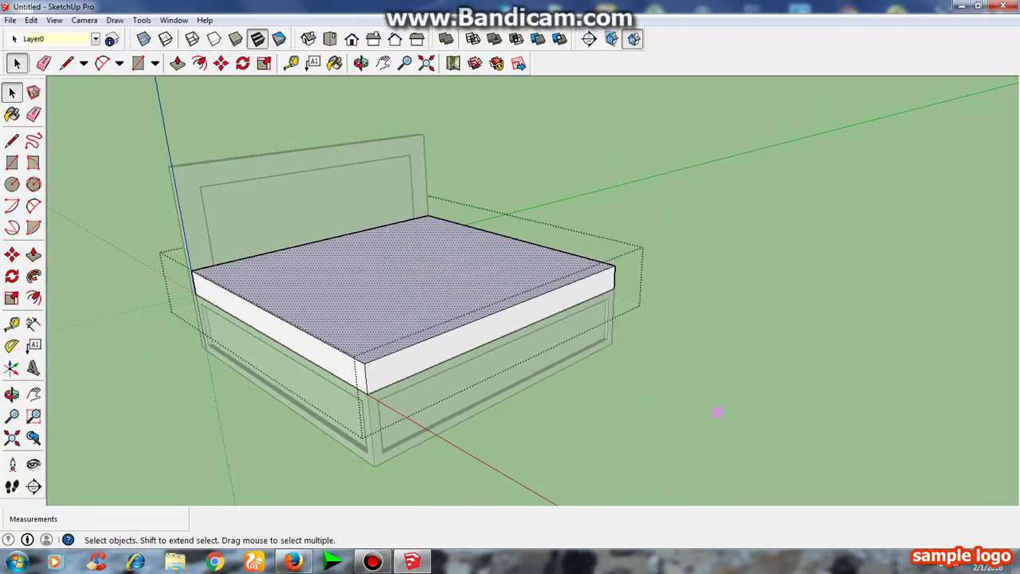
pyautogui.moveTo(510, 303); pyautogui.dragTo(263, 295, button='middle')
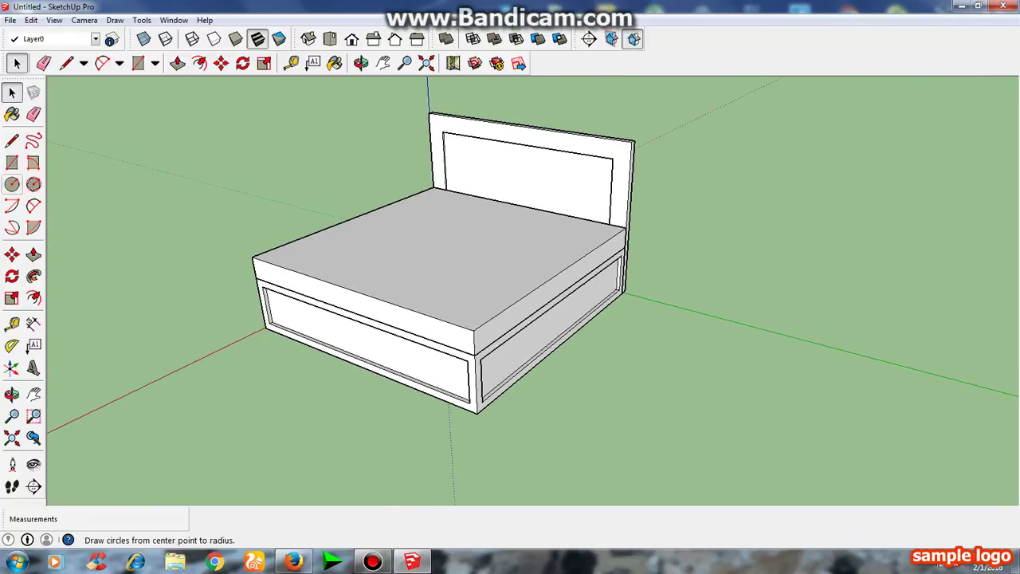
# Draw a pillow rectangle on the mattress near the headboard and make it a group.
pyautogui.click(138, 63)
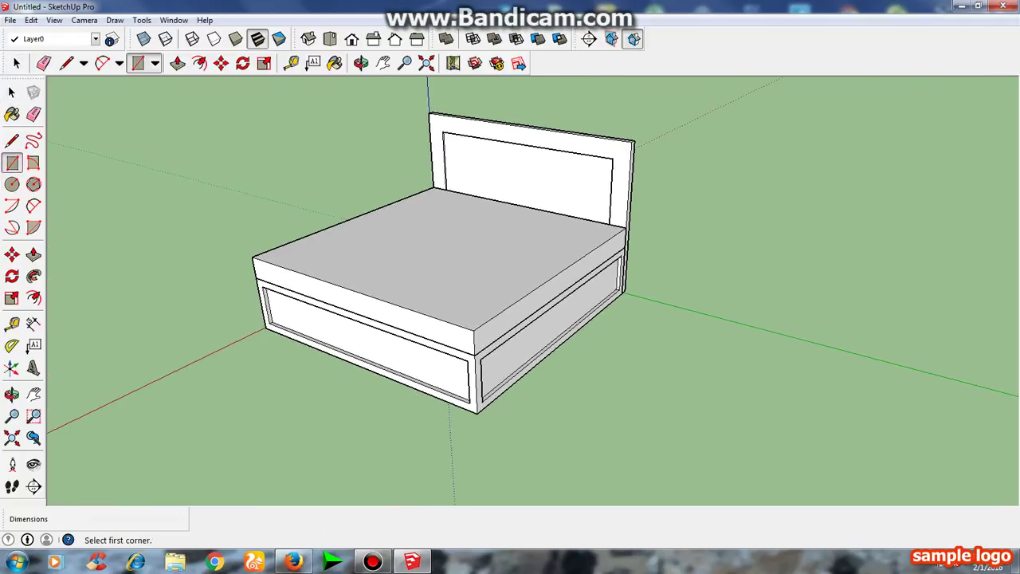
pyautogui.moveTo(510, 263); pyautogui.dragTo(543, 255, button='middle')
pyautogui.scroll(3, 370, 242)
pyautogui.click(348, 235)
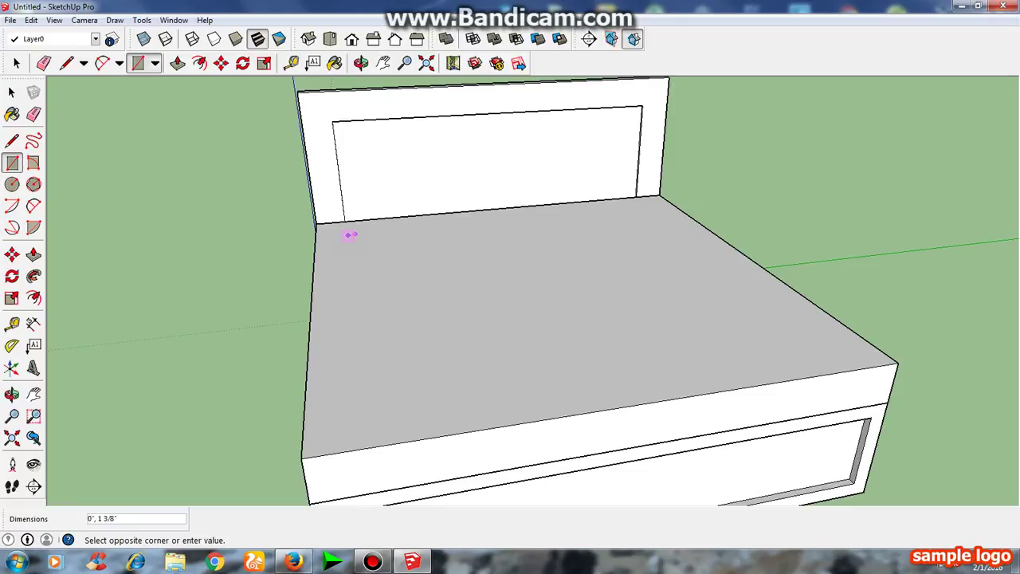
pyautogui.click(442, 251)
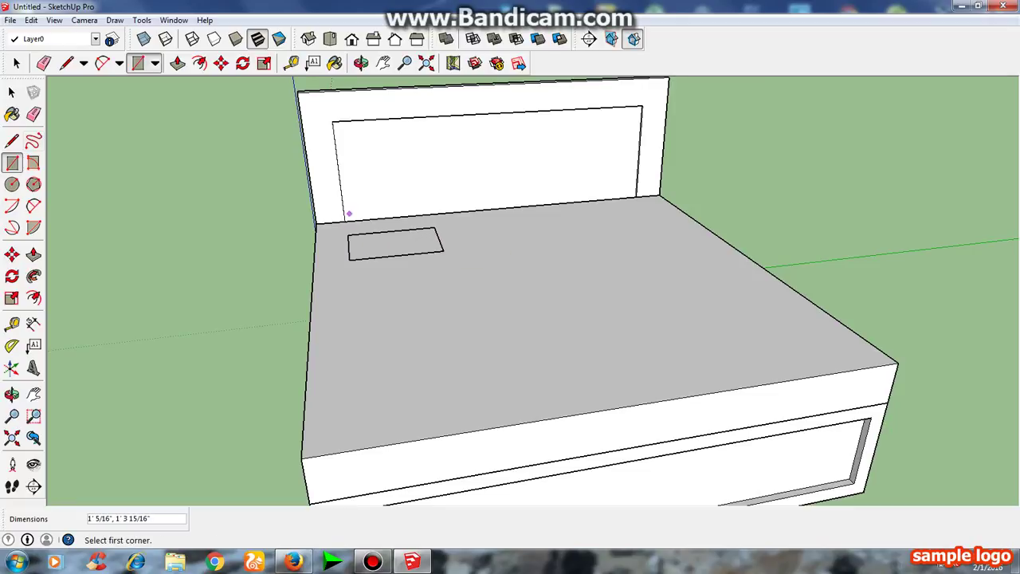
pyautogui.click(11, 92)
pyautogui.click(395, 245)
pyautogui.rightClick(395, 246)
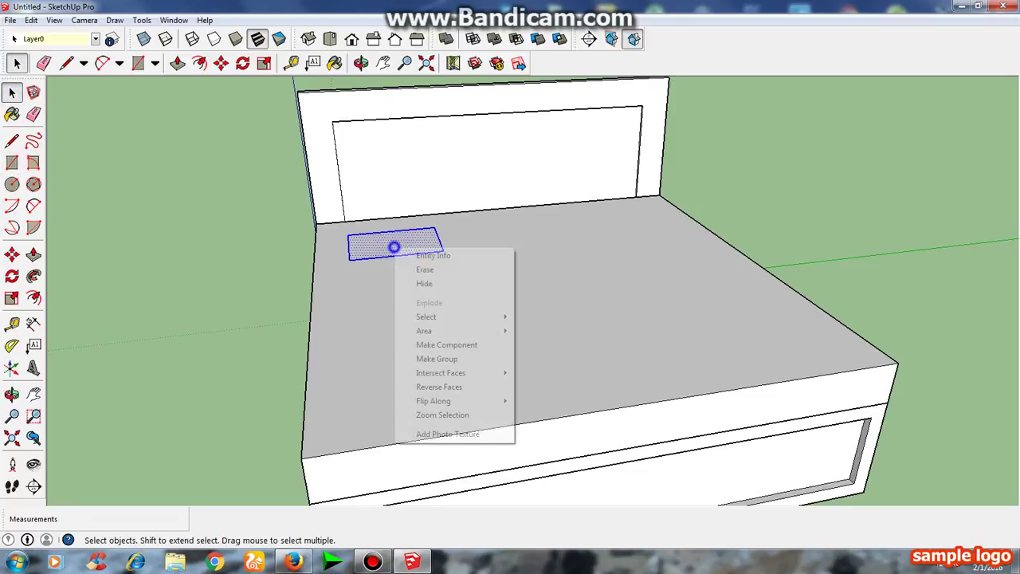
pyautogui.click(440, 359)
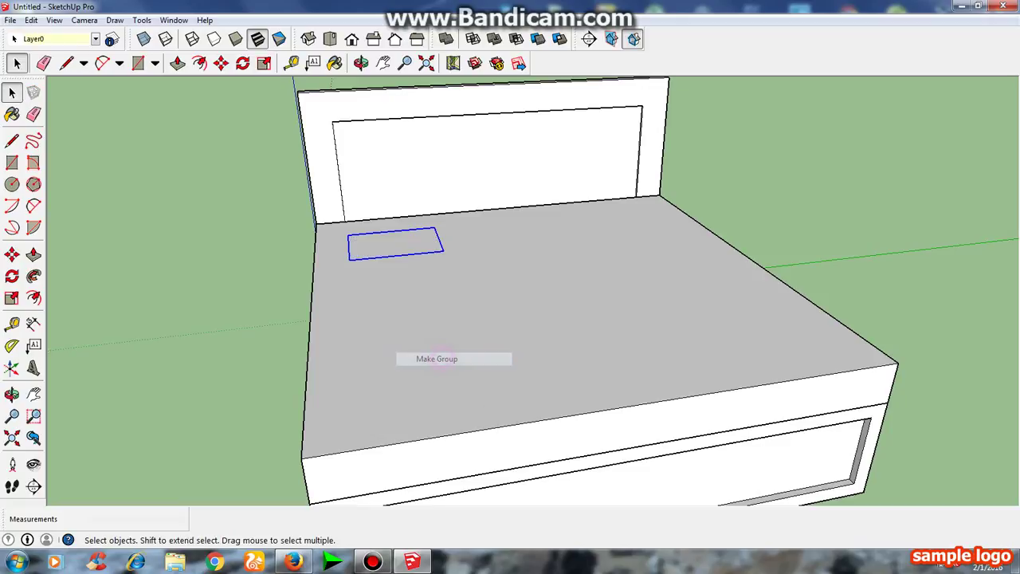
# Inside the group, Push/Pull the rectangle up 3 1/2" into a pillow block.
pyautogui.click(177, 63)
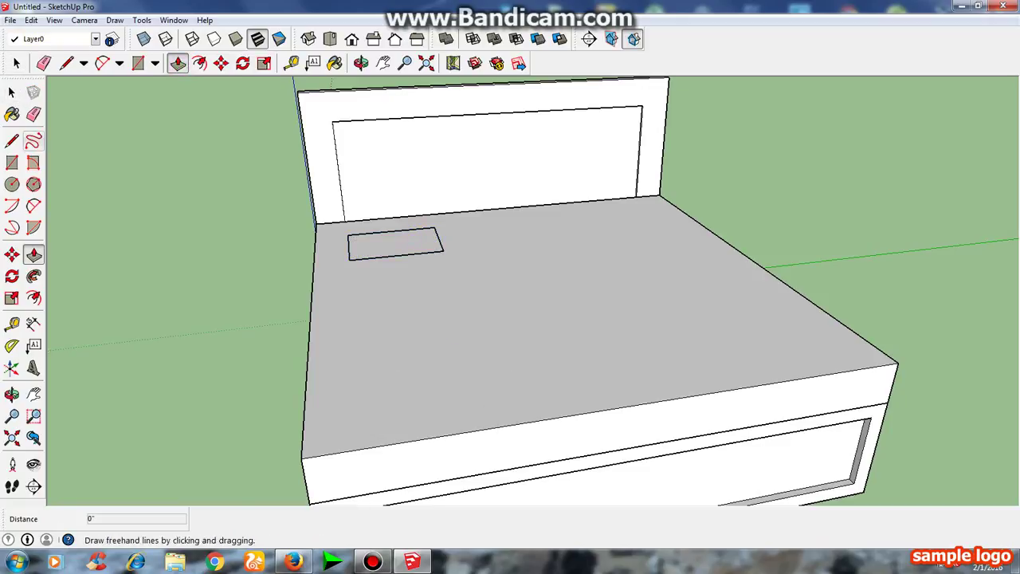
pyautogui.click(12, 92)
pyautogui.click(395, 245)
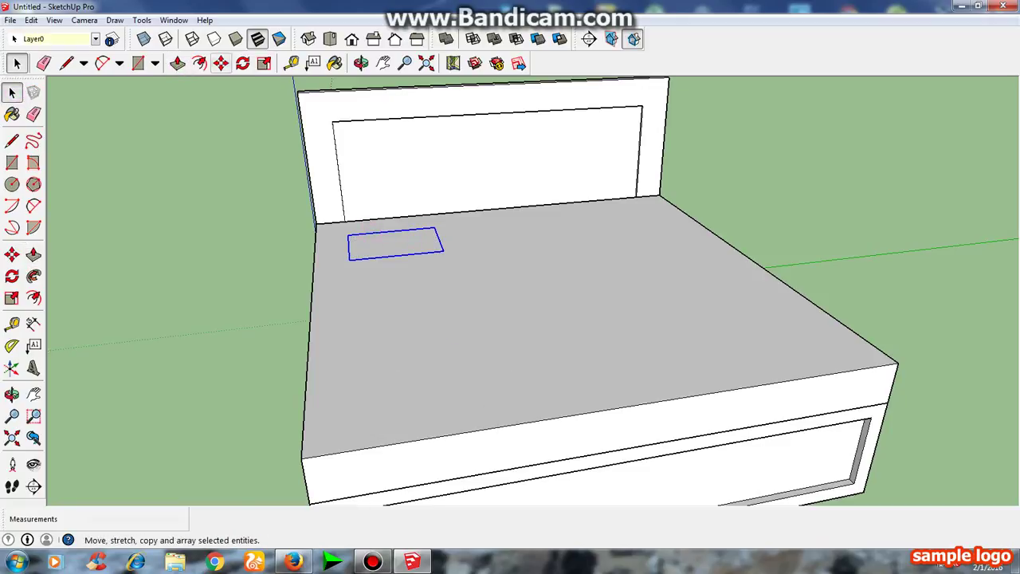
pyautogui.doubleClick(385, 244)
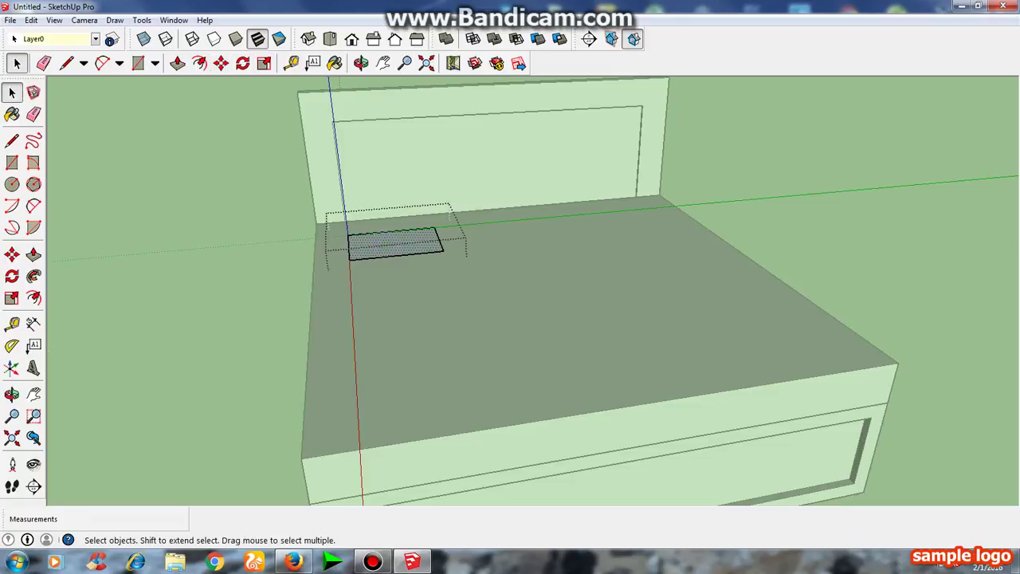
pyautogui.click(177, 63)
pyautogui.click(395, 244)
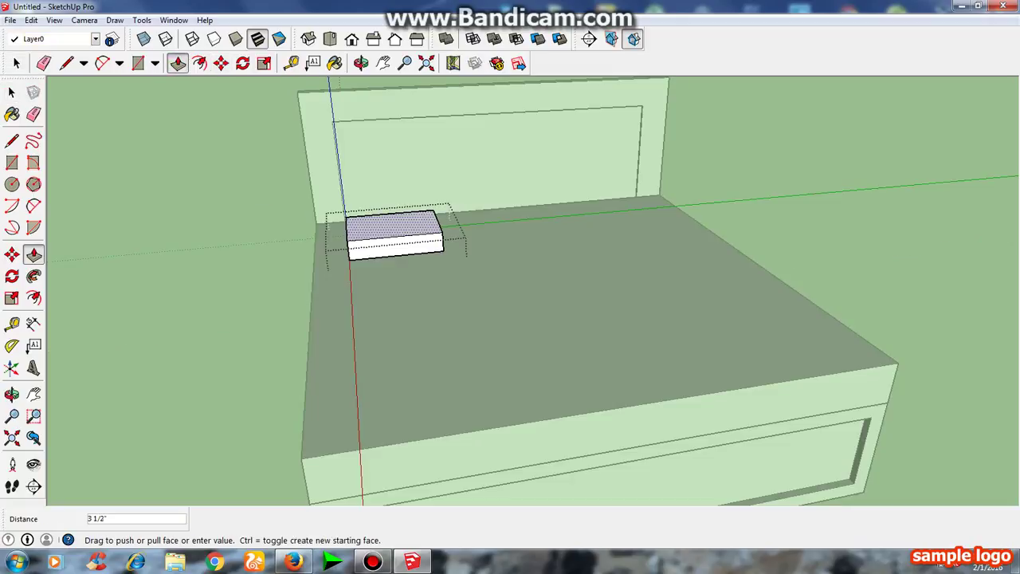
pyautogui.click(395, 231)
pyautogui.press('space')
pyautogui.moveTo(383, 255); pyautogui.dragTo(231, 257, button='middle')
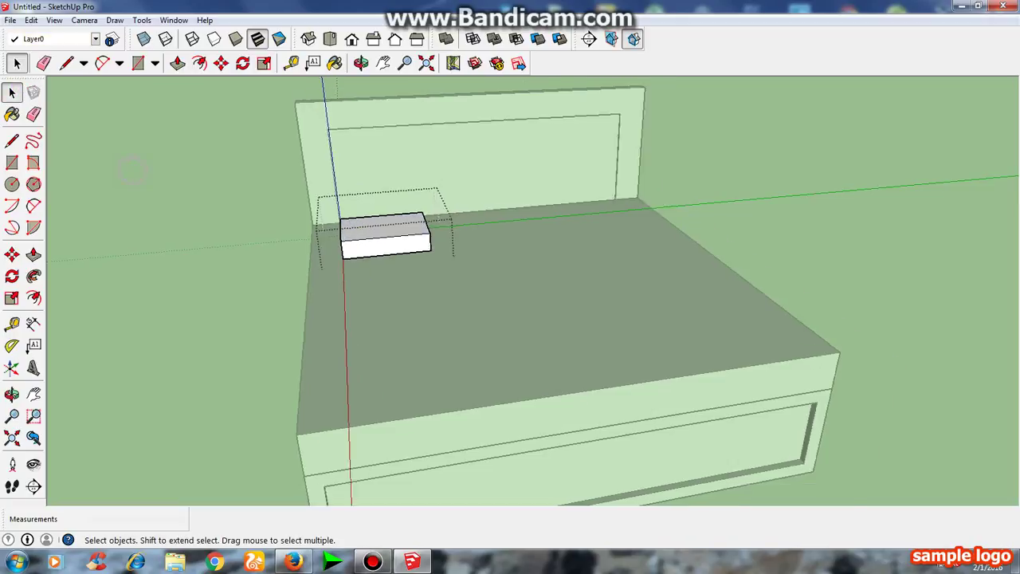
pyautogui.click(231, 257)
# Paste a copy of the pillow at the mattress's back right corner.
pyautogui.click(376, 237)
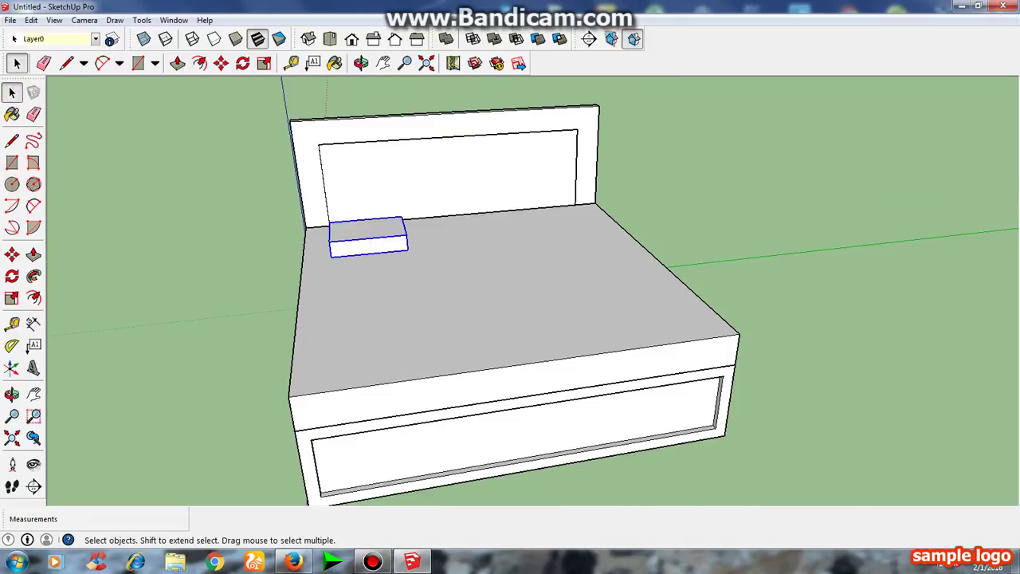
pyautogui.hotkey('ctrl', 'v')
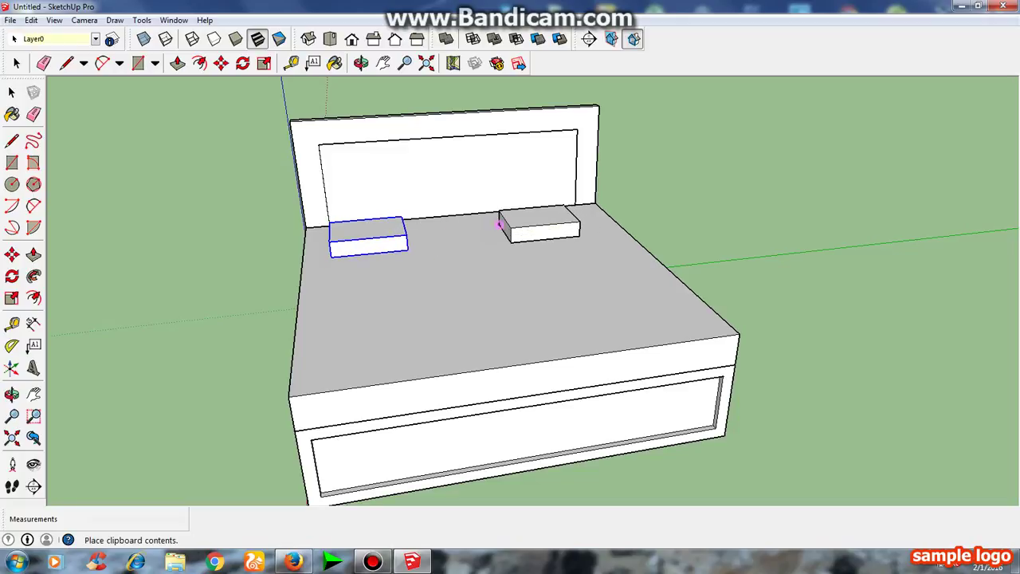
pyautogui.click(500, 226)
pyautogui.press('l')
pyautogui.press('space')
pyautogui.click(194, 285)
pyautogui.moveTo(194, 285); pyautogui.dragTo(143, 287, button='middle')
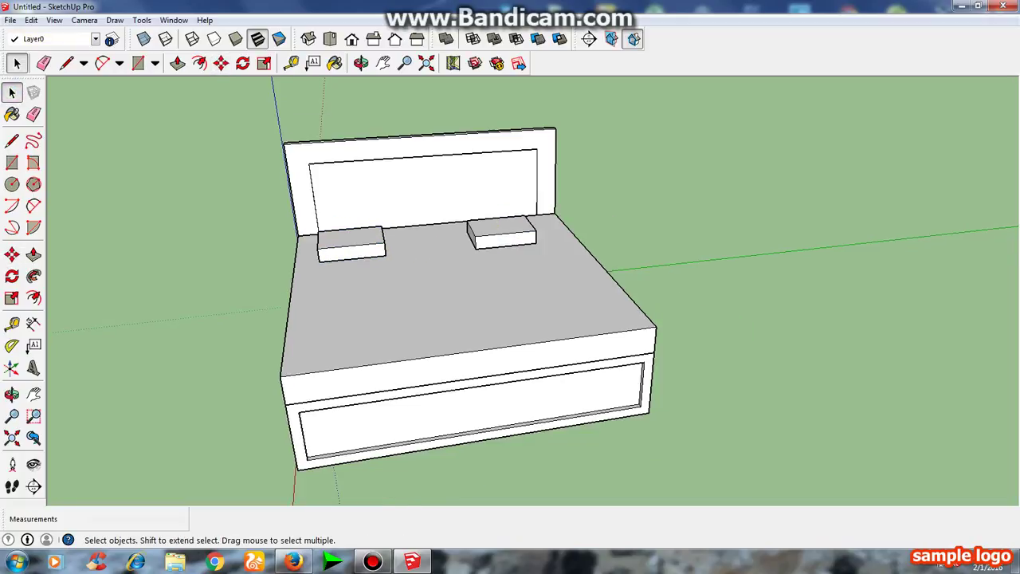
pyautogui.moveTo(510, 319); pyautogui.dragTo(479, 319, button='middle')
pyautogui.scroll(-3, 510, 287)
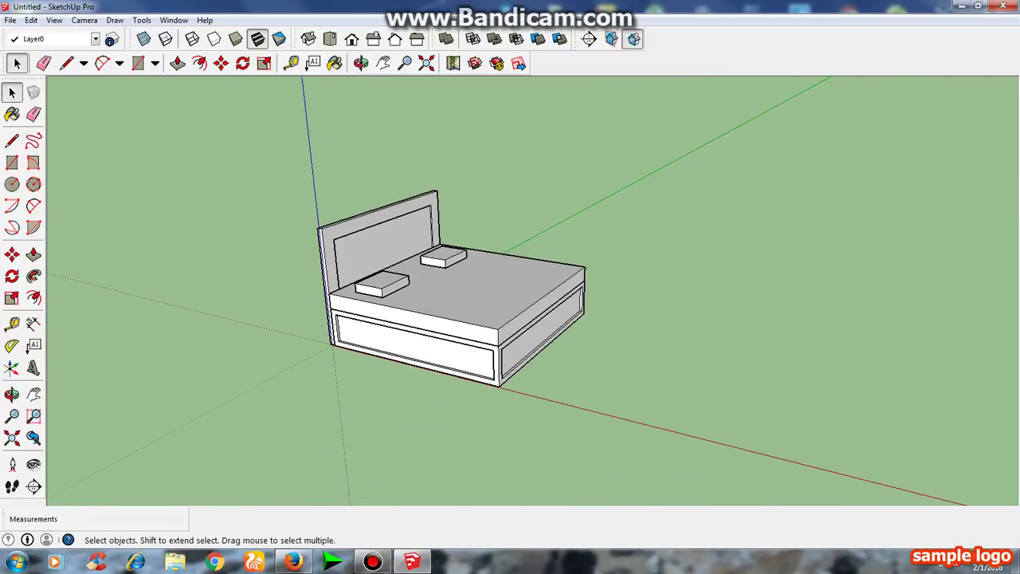
pyautogui.moveTo(510, 287); pyautogui.dragTo(446, 303, button='middle')
pyautogui.scroll(-1, 478, 303)
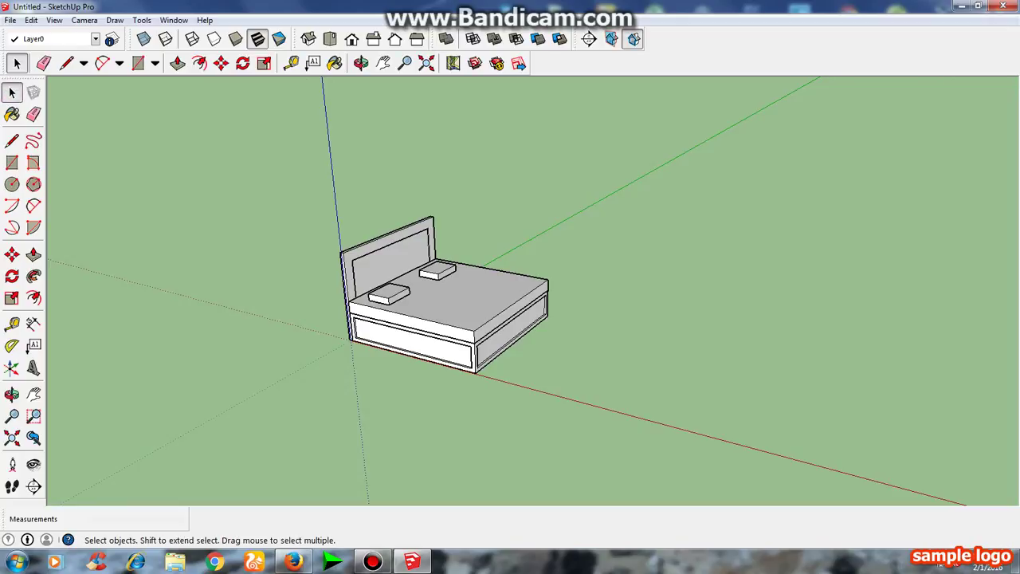
pyautogui.scroll(3, 397, 266)
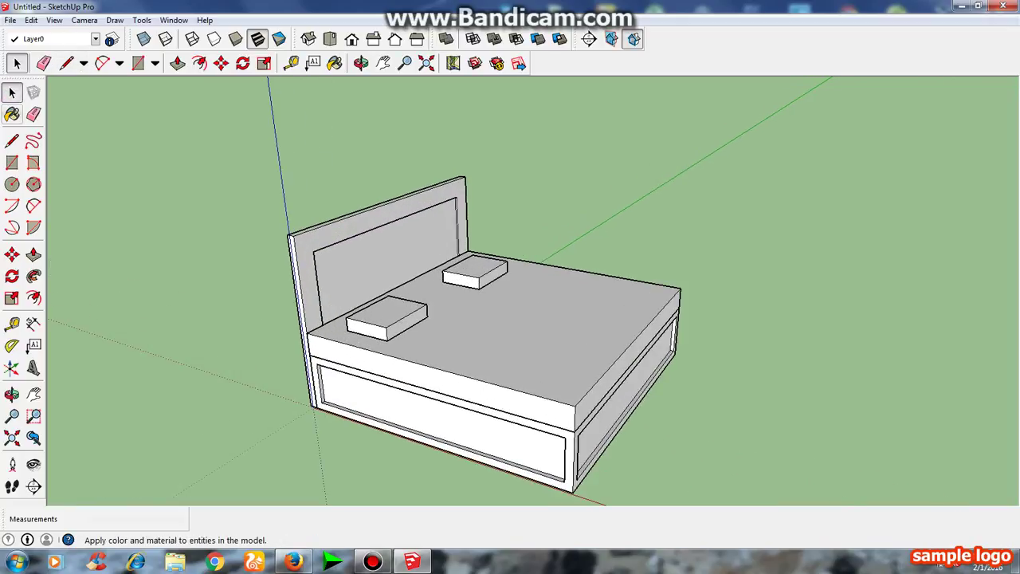
# Choose the Paint Bucket and browse the Materials panel's collection dropdown list.
pyautogui.click(12, 114)
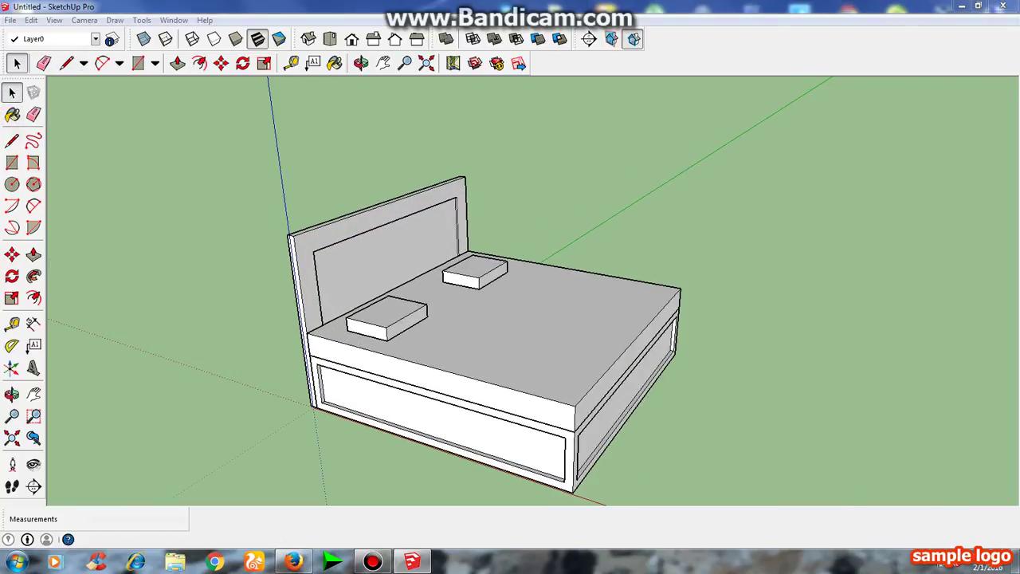
pyautogui.click(148, 204)
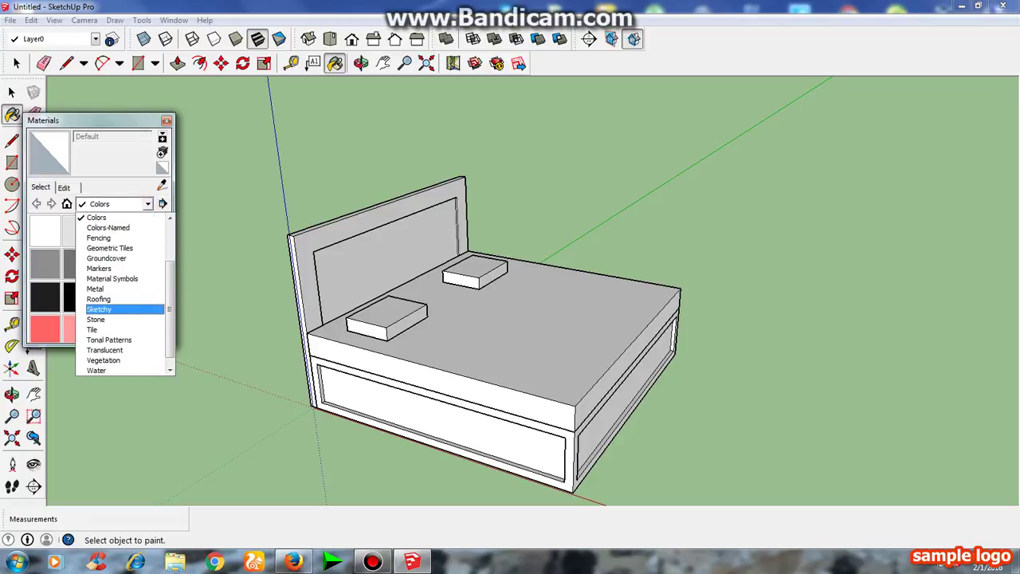
pyautogui.scroll(2, 124, 293)
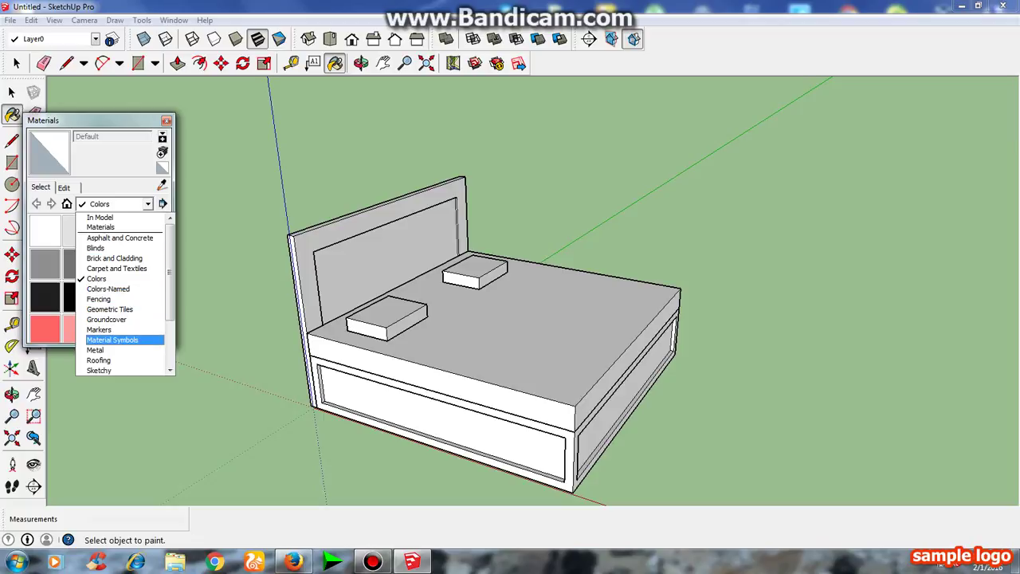
pyautogui.scroll(-1, 119, 349)
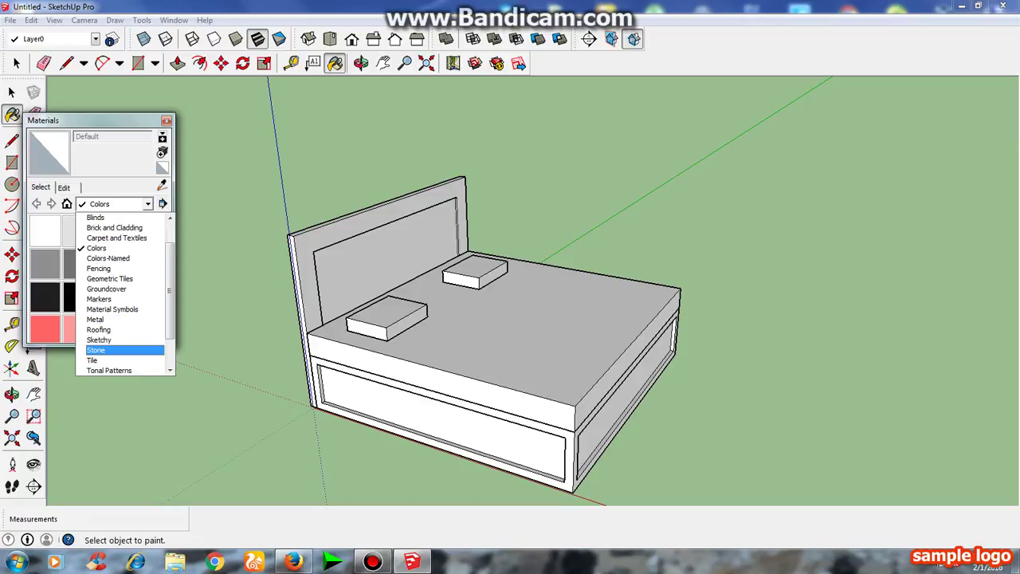
pyautogui.scroll(-1, 123, 350)
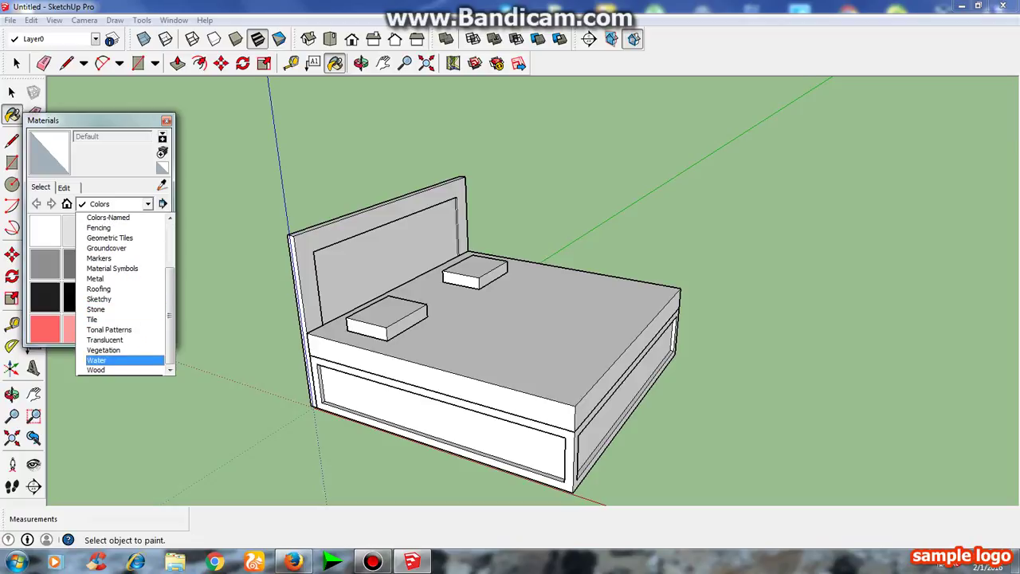
# Paint the base and headboard with Wood_Cherry_Original from the Wood collection.
pyautogui.click(95, 370)
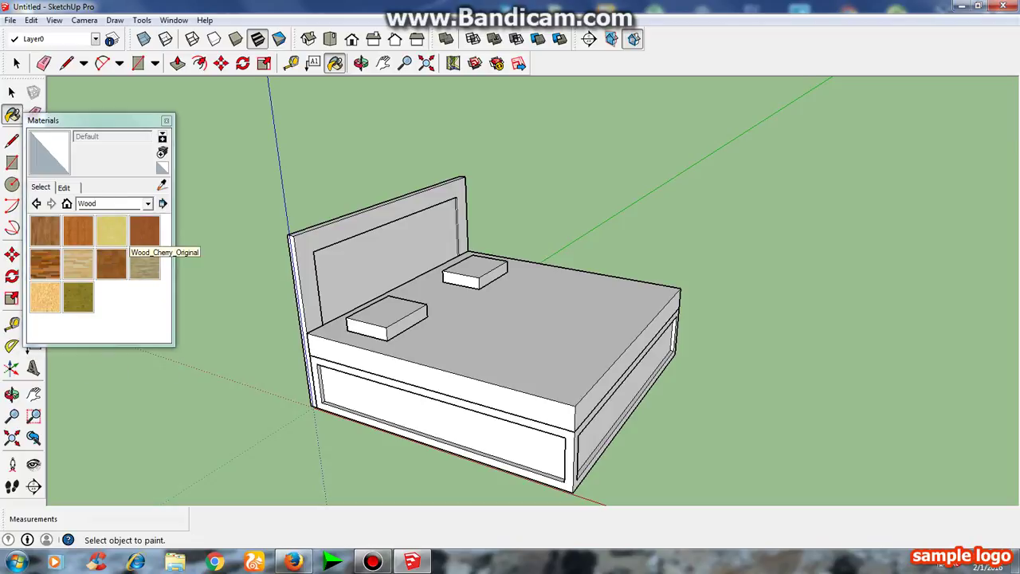
pyautogui.click(144, 235)
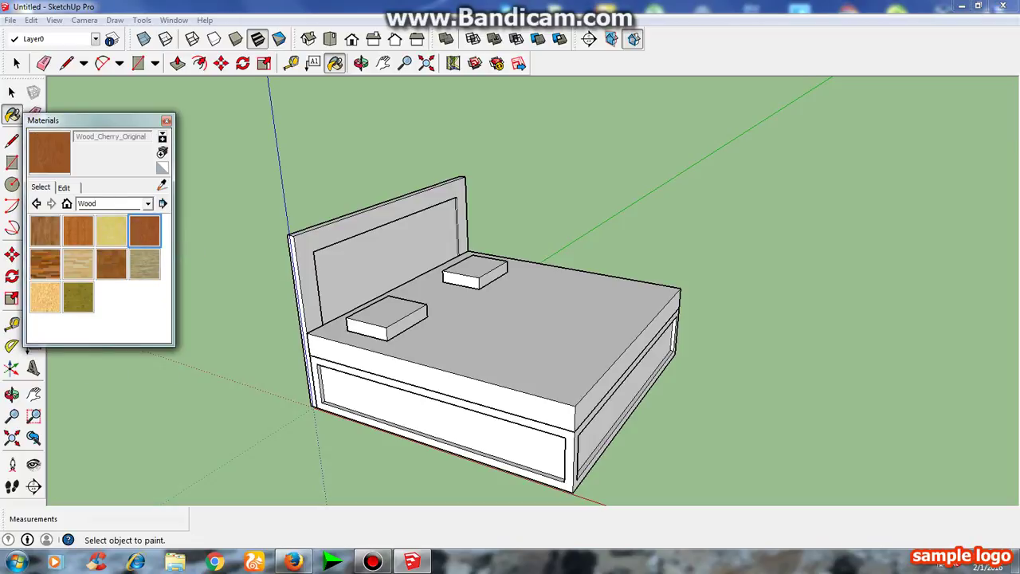
pyautogui.click(577, 465)
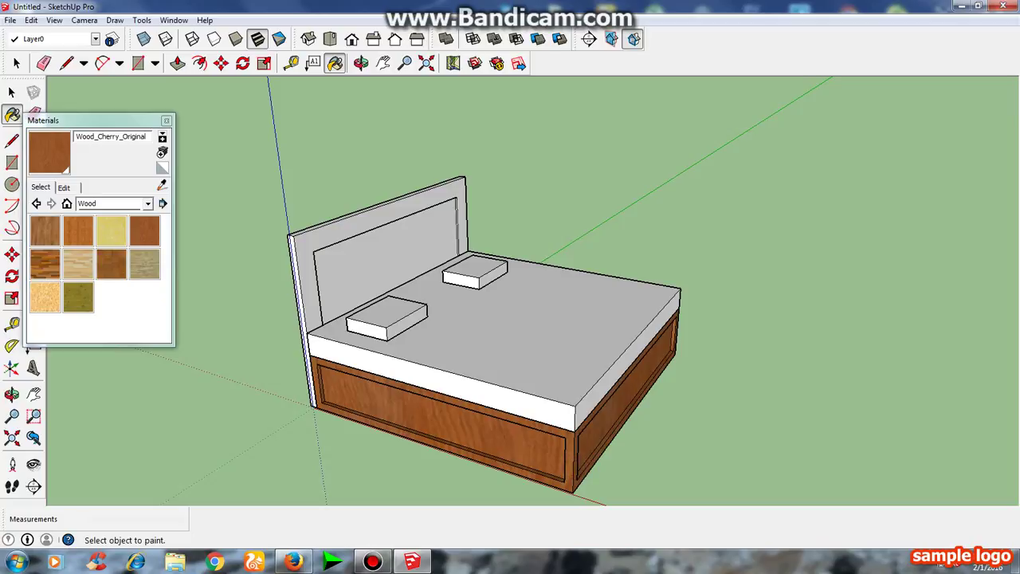
pyautogui.moveTo(579, 467)
pyautogui.mouseDown(button='middle')
pyautogui.moveTo(420, 419)
pyautogui.moveTo(475, 399)
pyautogui.mouseUp(button='middle')
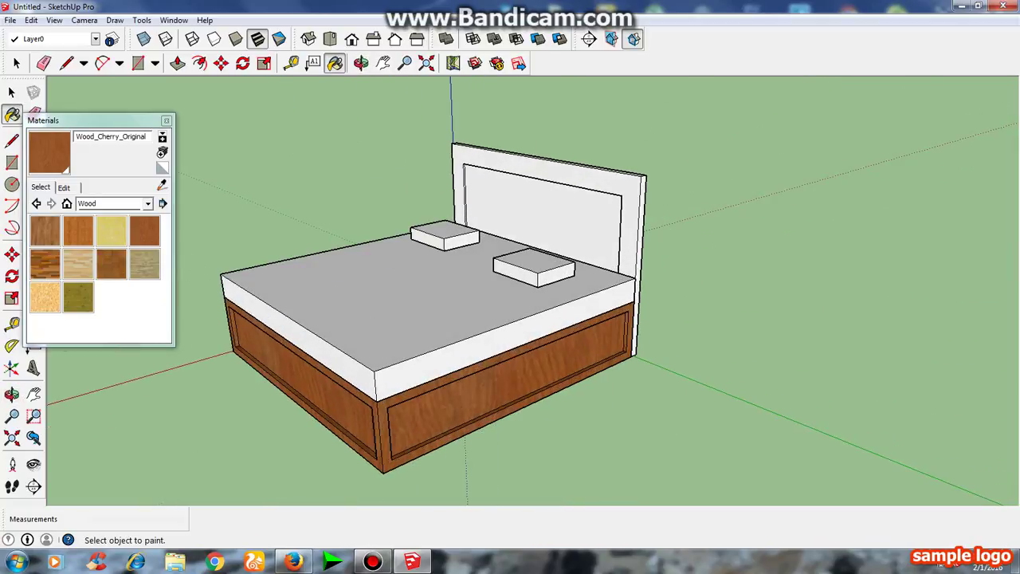
pyautogui.click(637, 205)
pyautogui.moveTo(637, 205)
pyautogui.mouseDown(button='middle')
pyautogui.moveTo(574, 207)
pyautogui.moveTo(500, 405)
pyautogui.mouseUp(button='middle')
pyautogui.scroll(2, 447, 260)
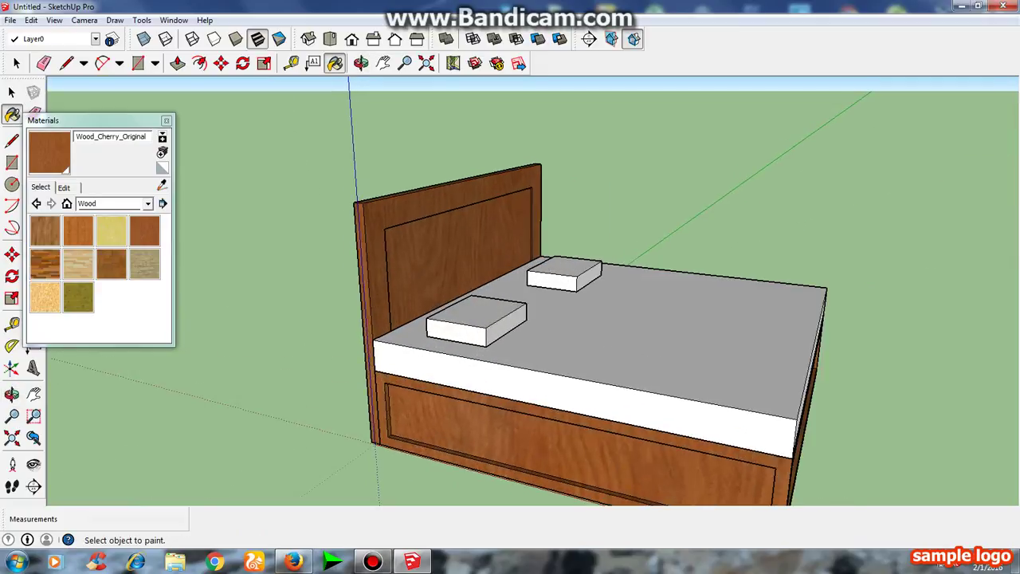
pyautogui.scroll(3, 446, 259)
pyautogui.scroll(-4, 429, 276)
pyautogui.moveTo(429, 277); pyautogui.dragTo(488, 228, button='middle')
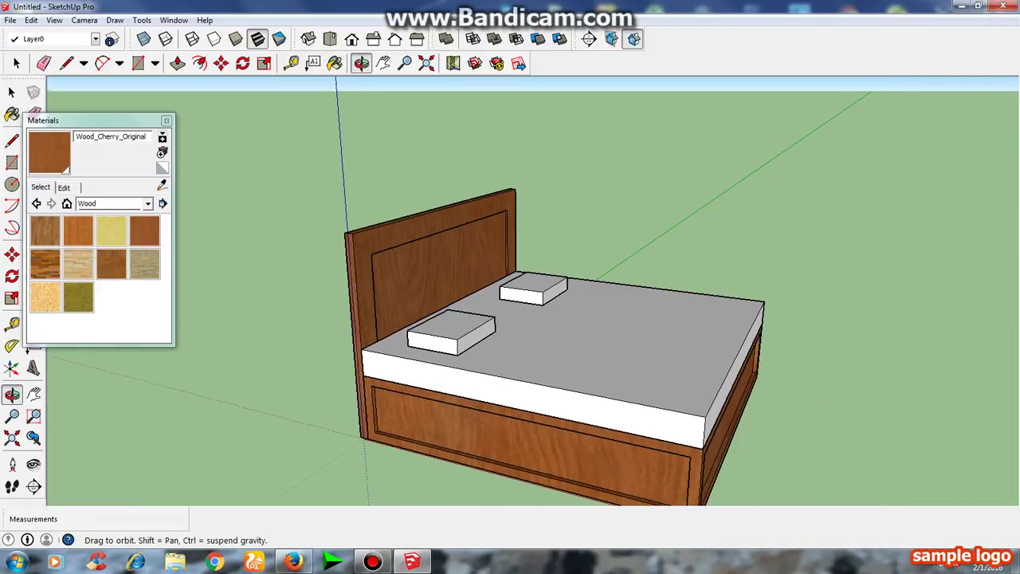
# Paint the mattress with Adobe Rammed Earth from the Material Symbols collection.
pyautogui.click(147, 203)
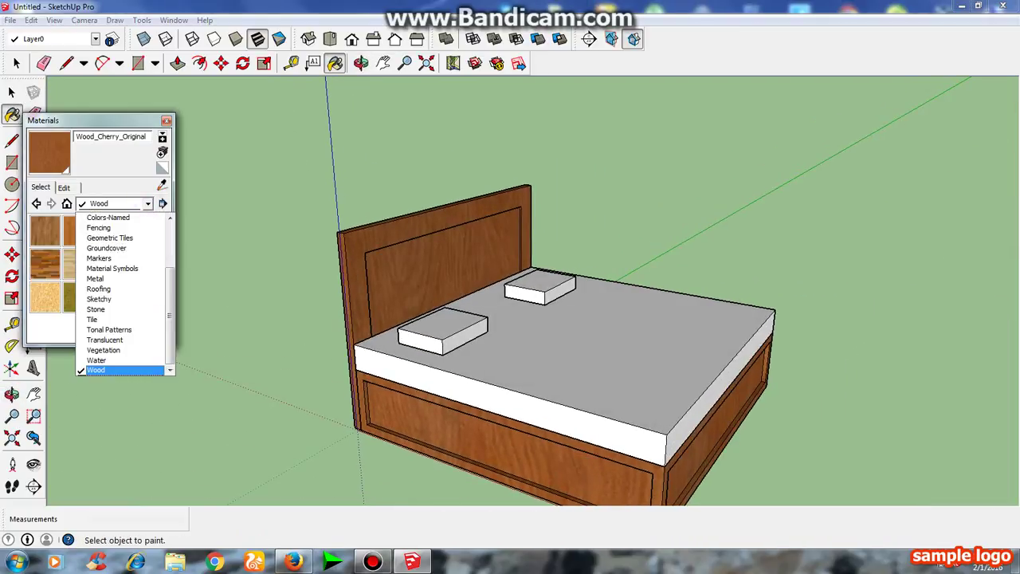
pyautogui.press('Up')
pyautogui.press('Up')
pyautogui.press('Up')
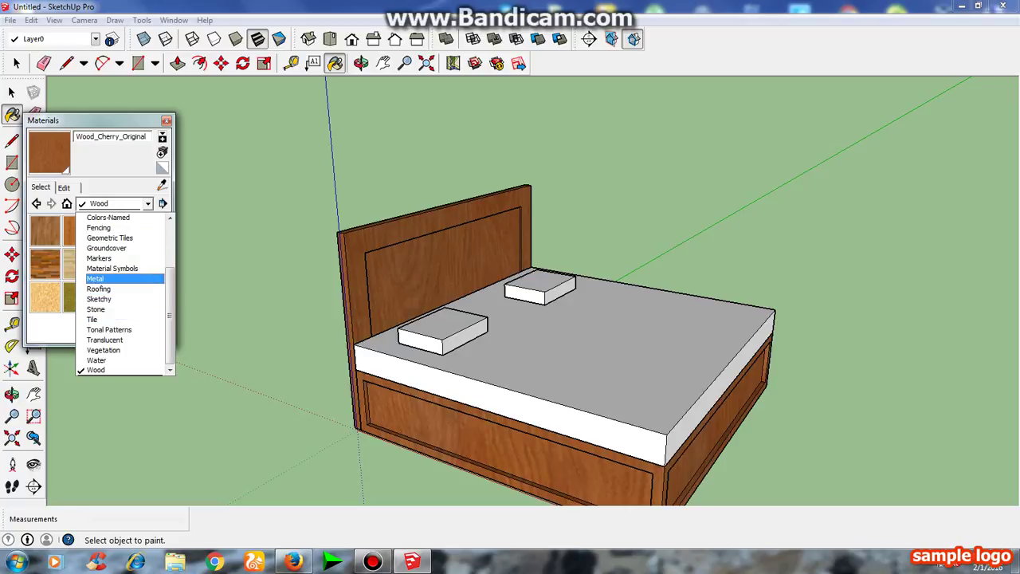
pyautogui.press('Up')
pyautogui.press('Return')
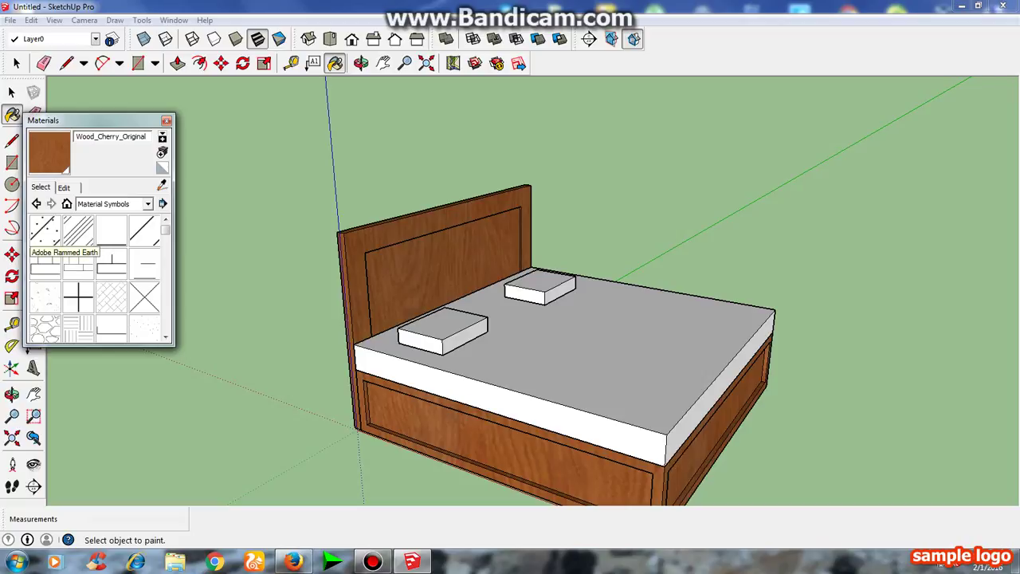
pyautogui.click(45, 231)
pyautogui.click(569, 382)
# Apply the Adobe Rammed Earth hatch to both pillows.
pyautogui.press('o')
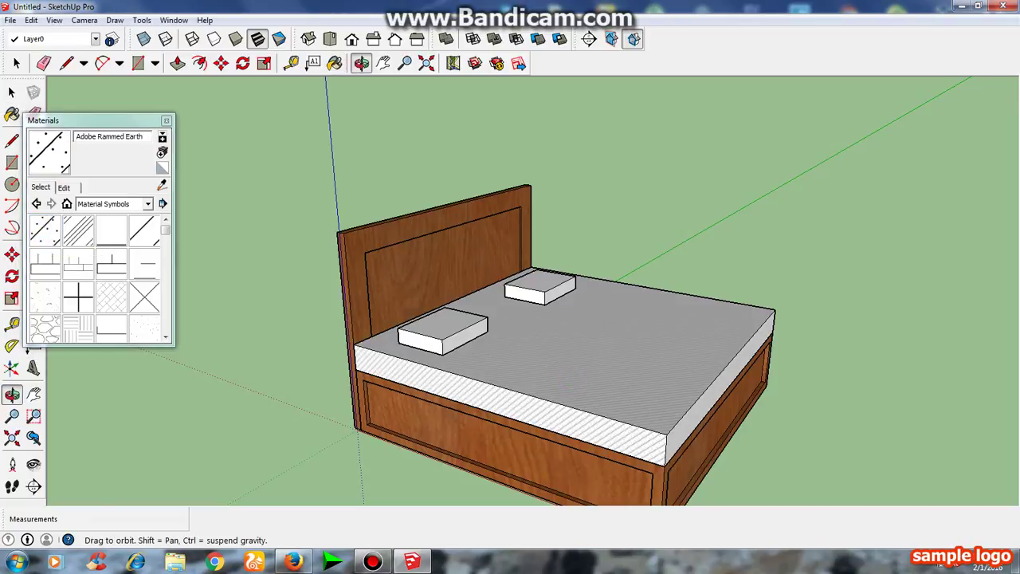
pyautogui.scroll(2, 542, 375)
pyautogui.scroll(3, 542, 375)
pyautogui.scroll(2, 542, 374)
pyautogui.scroll(2, 542, 375)
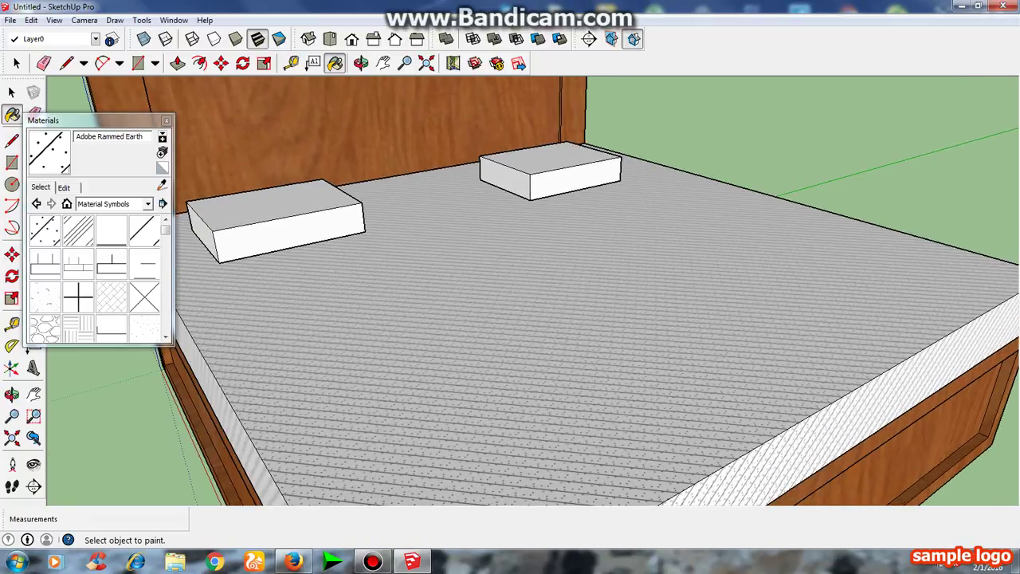
pyautogui.scroll(-1, 542, 375)
pyautogui.scroll(-1, 542, 374)
pyautogui.click(314, 273)
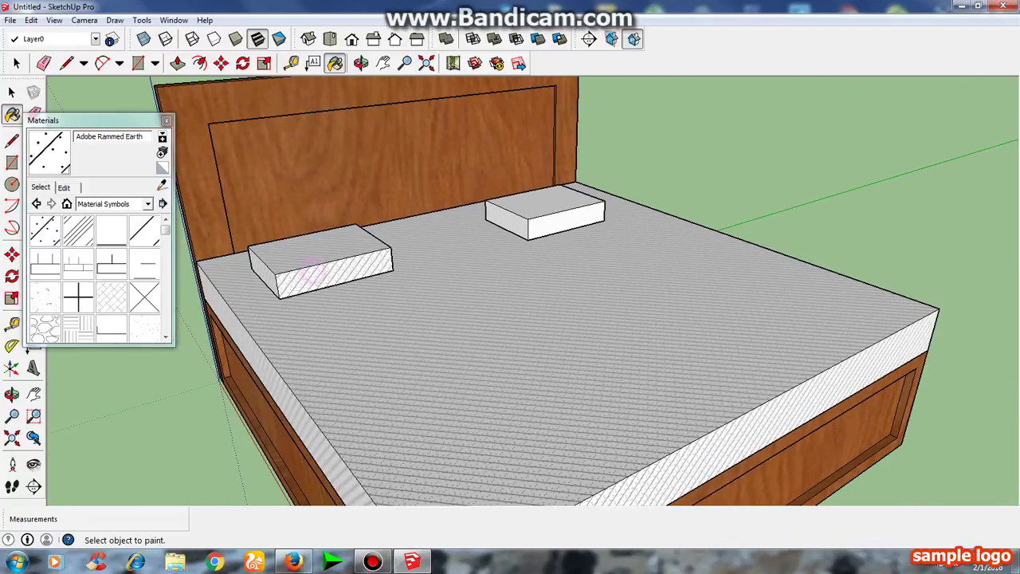
pyautogui.click(548, 218)
pyautogui.scroll(-1, 549, 218)
pyautogui.moveTo(549, 218)
pyautogui.mouseDown(button='middle')
pyautogui.moveTo(558, 223)
pyautogui.moveTo(542, 226)
pyautogui.mouseUp(button='middle')
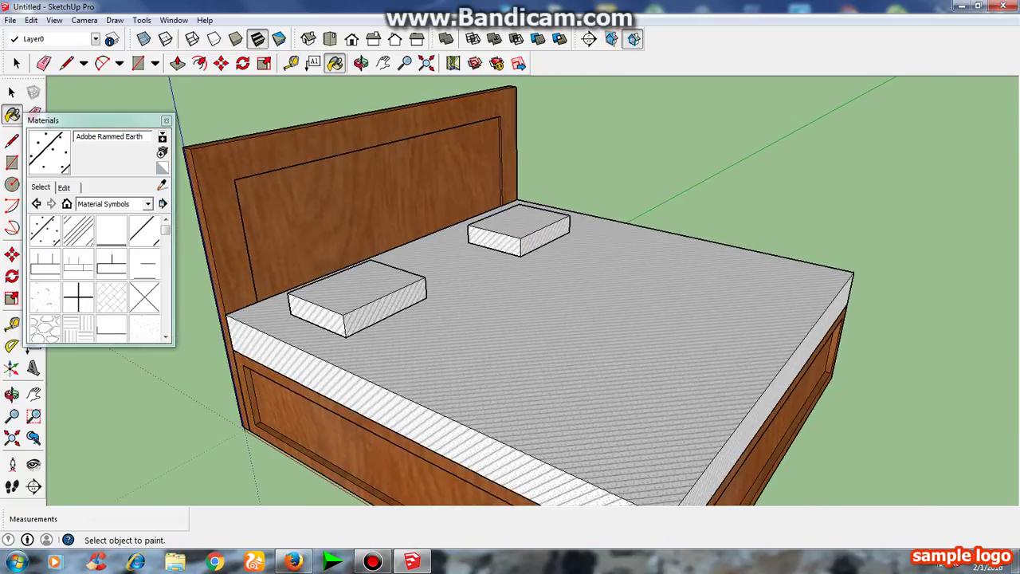
pyautogui.scroll(-2, 511, 383)
pyautogui.moveTo(510, 383)
pyautogui.mouseDown(button='middle')
pyautogui.moveTo(405, 408)
pyautogui.moveTo(478, 319)
pyautogui.moveTo(536, 191)
pyautogui.mouseUp(button='middle')
pyautogui.scroll(1, 469, 341)
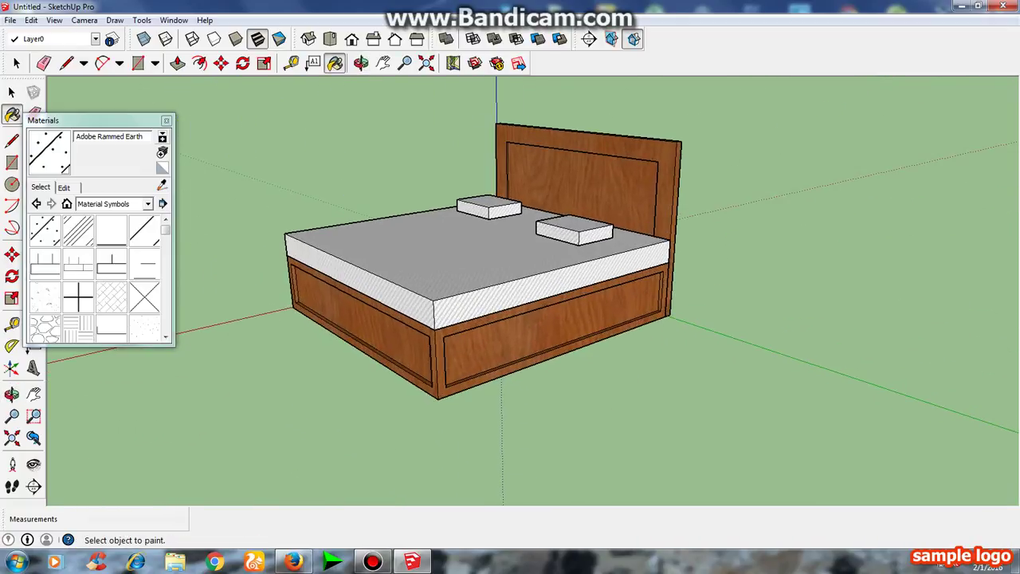
# Launch WordPad by searching "wo" in the Start menu.
pyautogui.click(17, 562)
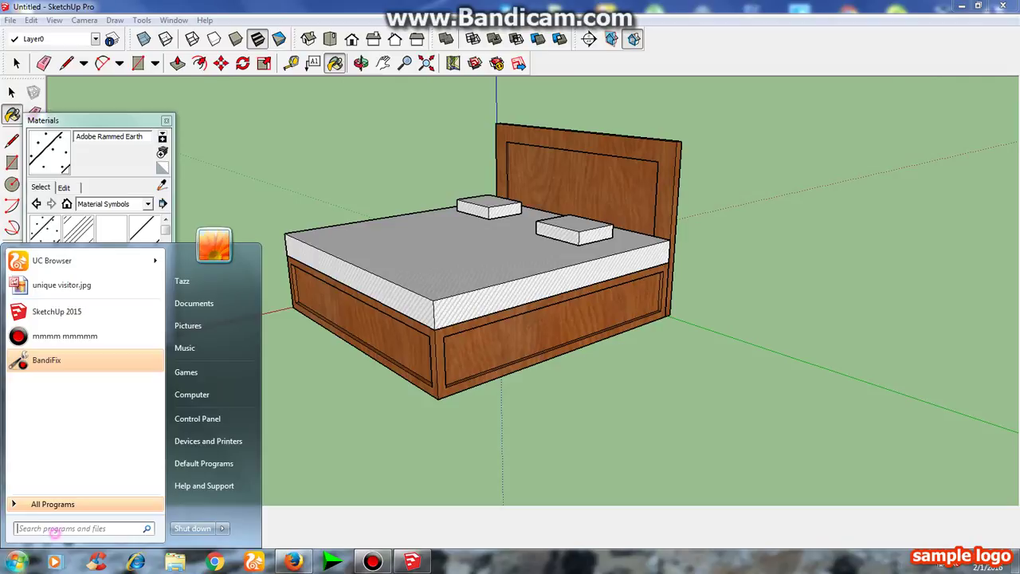
pyautogui.write('wo')
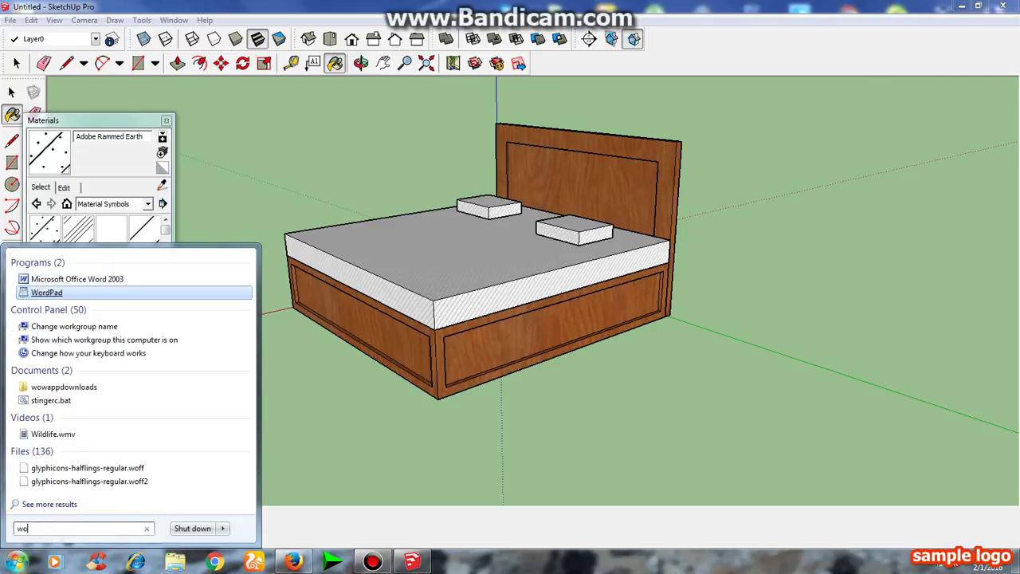
pyautogui.click(46, 293)
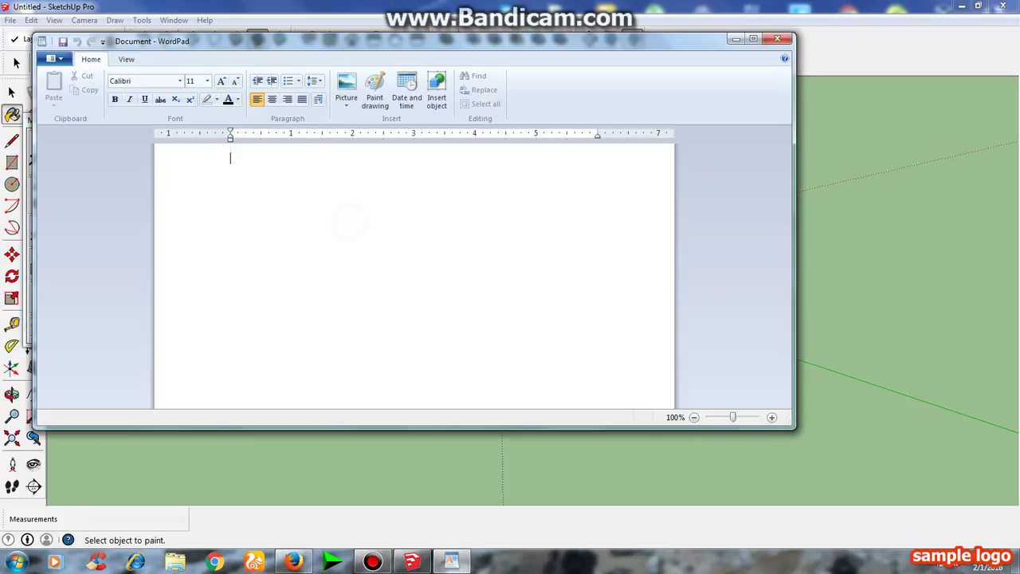
# Type the note "This is Video is For How to make Bed in Sketcup... Hope you like", fixing a typo.
pyautogui.write('This i')
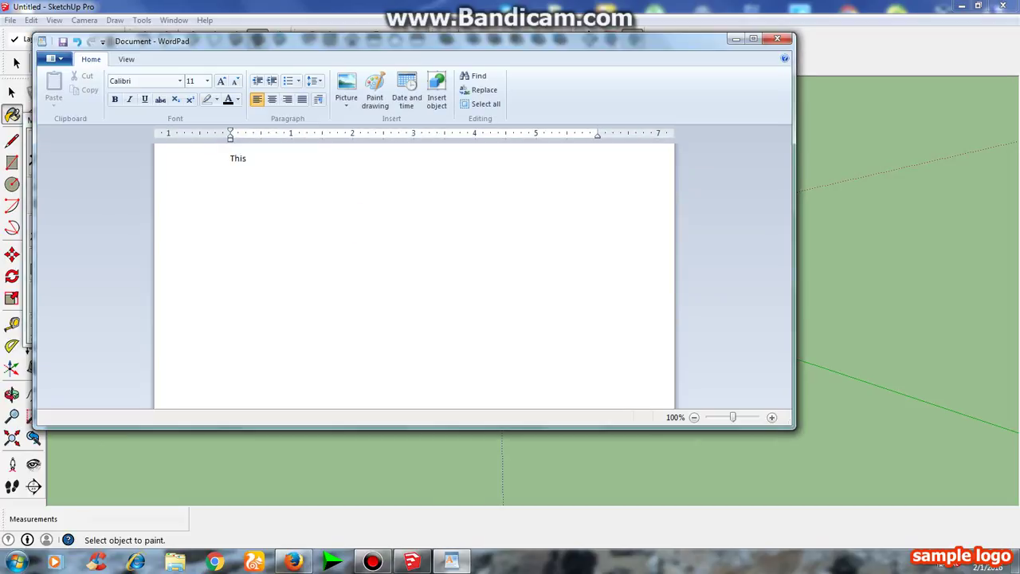
pyautogui.write('s ')
pyautogui.write('h')
pyautogui.press('BackSpace')
# Finish the thank-you message about the next SketchUp video and close WordPad without saving.
pyautogui.write('ideo ')
pyautogui.write('is For')
pyautogui.write(' How ')
pyautogui.write('to make ')
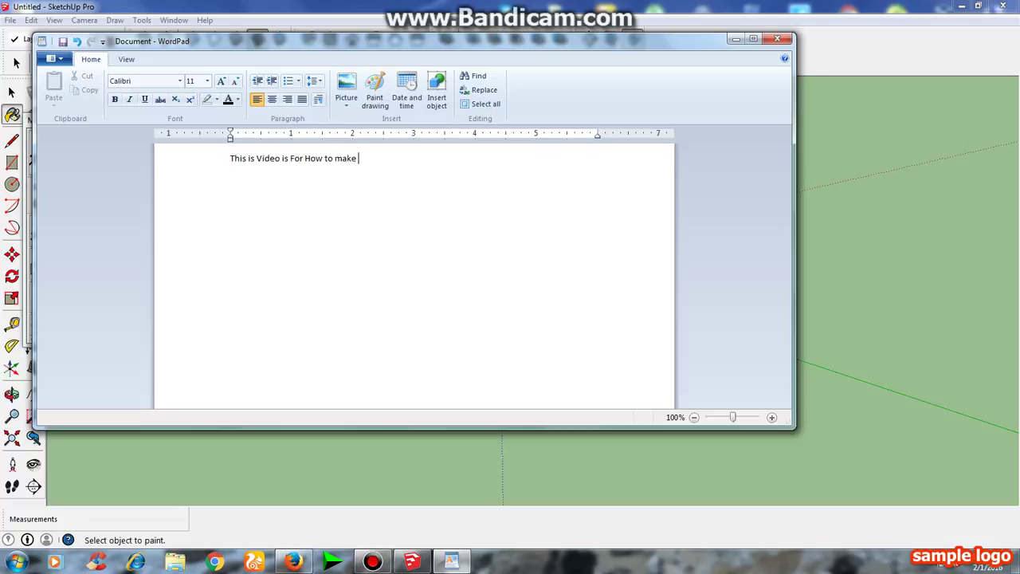
pyautogui.write('Bed ')
pyautogui.write('in Ske')
pyautogui.write('tcu')
pyautogui.write('p')
pyautogui.write(' next V')
pyautogui.write('ideo ')
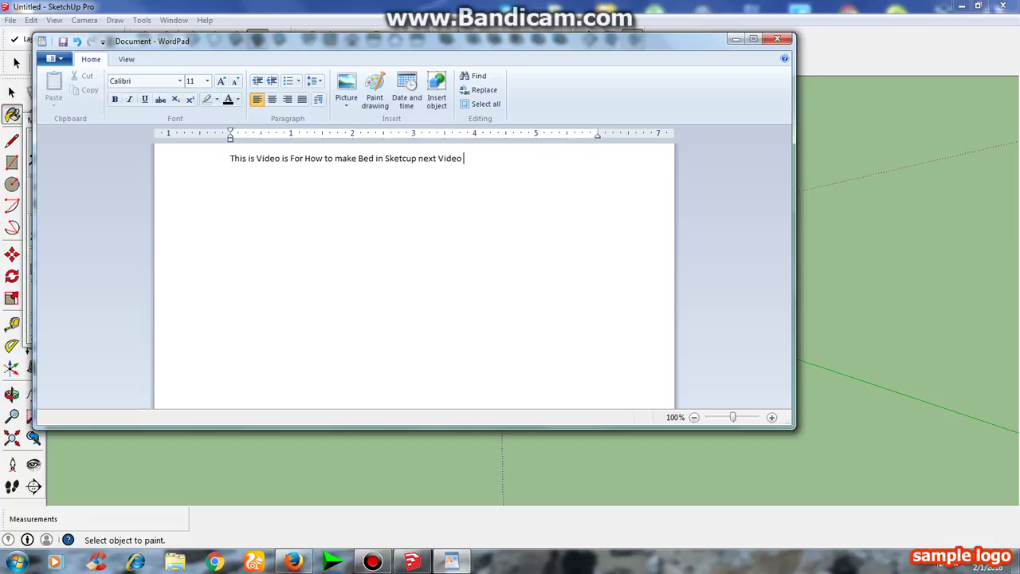
pyautogui.write('will be')
pyautogui.write(' More H')
pyautogui.write('ope ')
pyautogui.write('you like and')
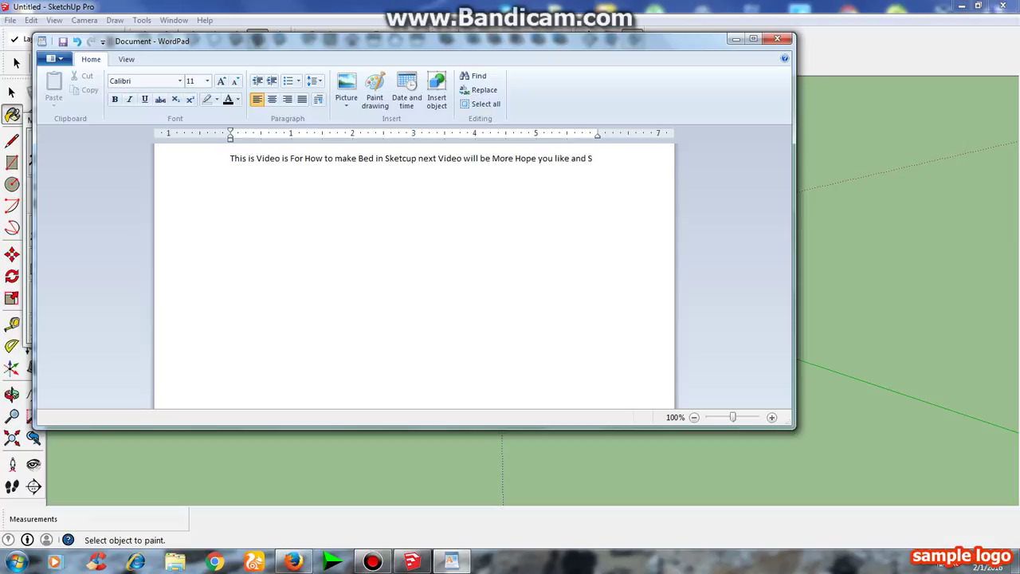
# Type the note "This is Video is For How to make Bed in Sketcup... Hope you like", fixing a typo.
# Finish the thank-you message about the next SketchUp video and close WordPad without saving.
pyautogui.write('ubscr')
pyautogui.write('ibe ')
pyautogui.write('thank')
pyautogui.write('s ')
pyautogui.write('for watch')
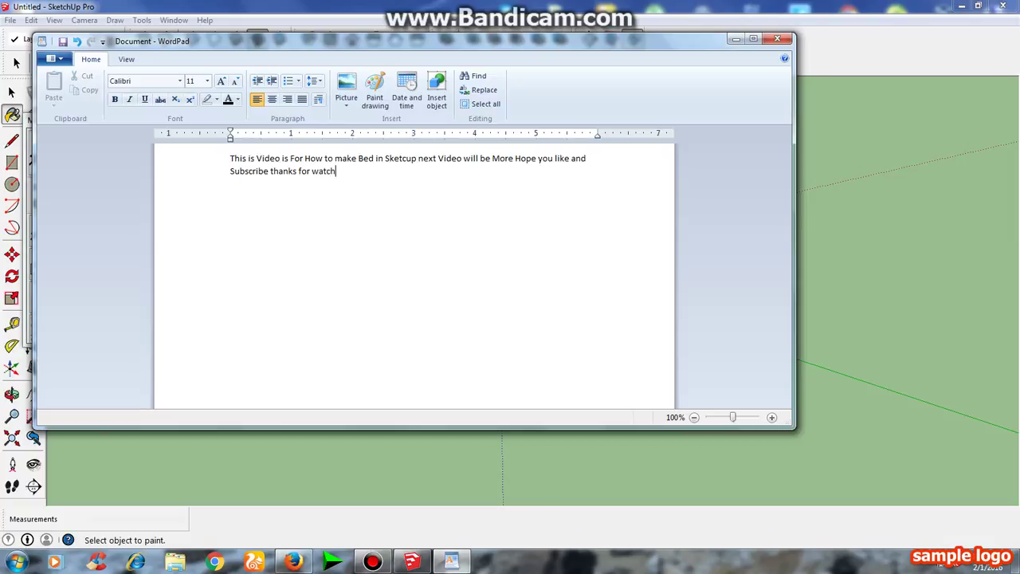
pyautogui.write('ing ')
pyautogui.write('have a ')
pyautogui.write('nice d')
pyautogui.write('ay')
pyautogui.write(' Frie')
pyautogui.write('nds.')
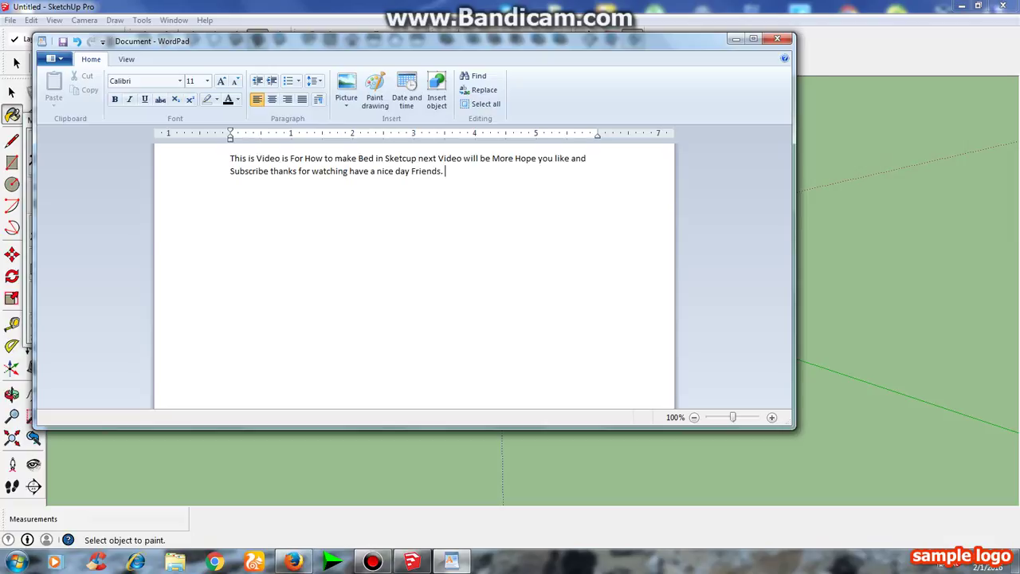
pyautogui.click(777, 38)
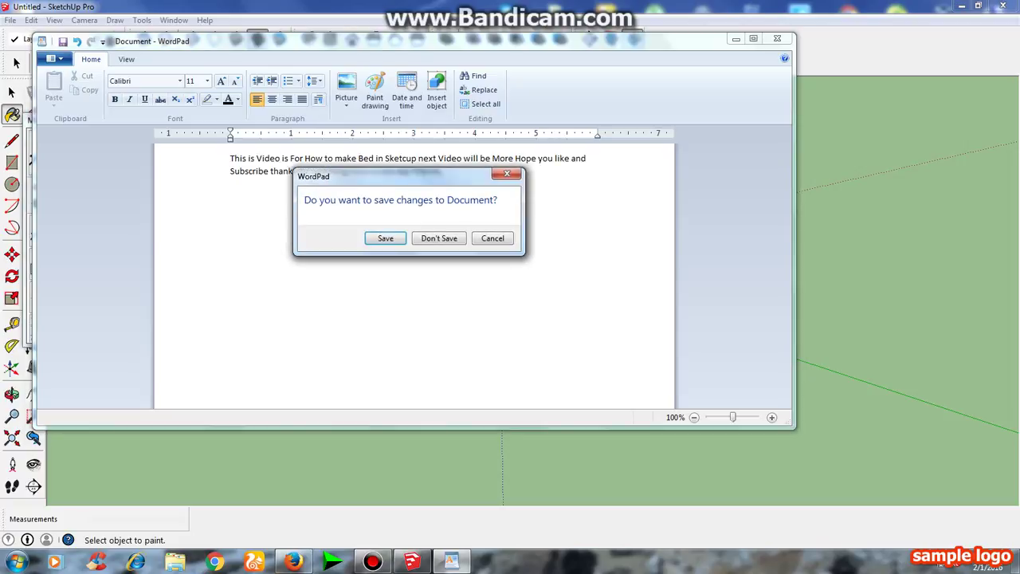
pyautogui.click(434, 237)
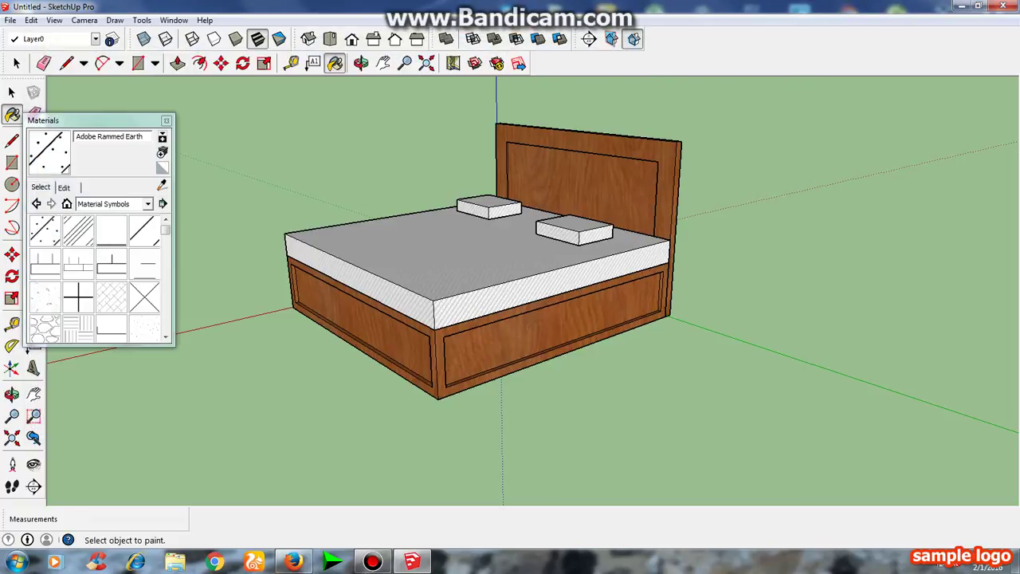
# Close the Materials panel, orbit around the finished bed, and return to the Paint Bucket.
pyautogui.moveTo(510, 279); pyautogui.dragTo(383, 279, button='middle')
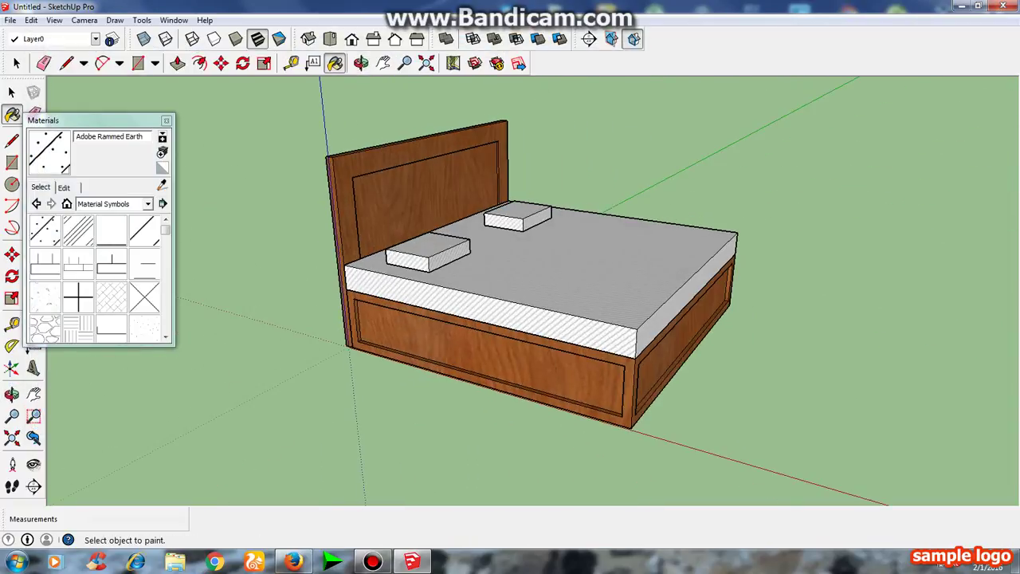
pyautogui.scroll(2, 454, 203)
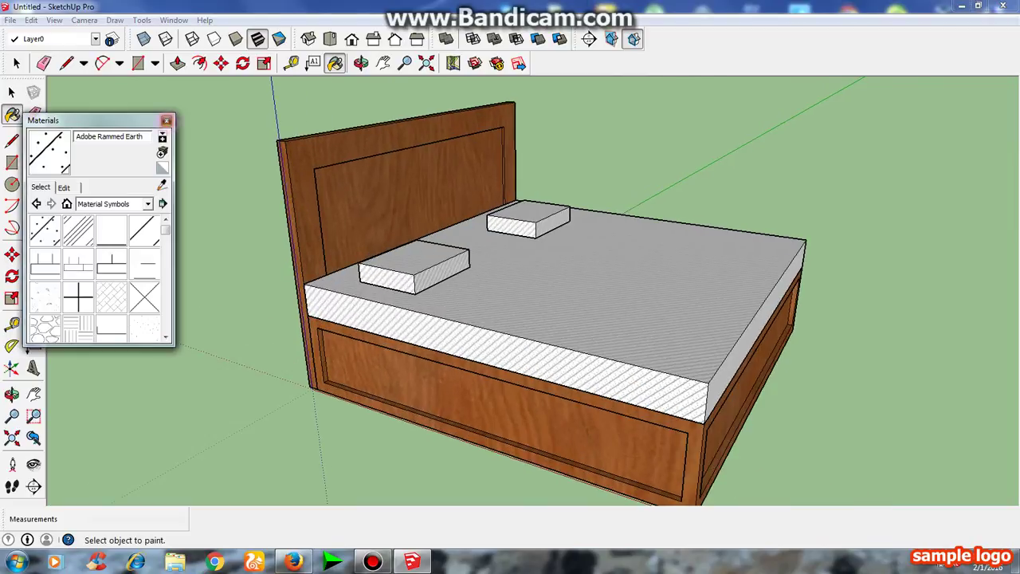
pyautogui.click(165, 121)
pyautogui.press('o')
pyautogui.moveTo(510, 319); pyautogui.dragTo(558, 311)
pyautogui.press('b')
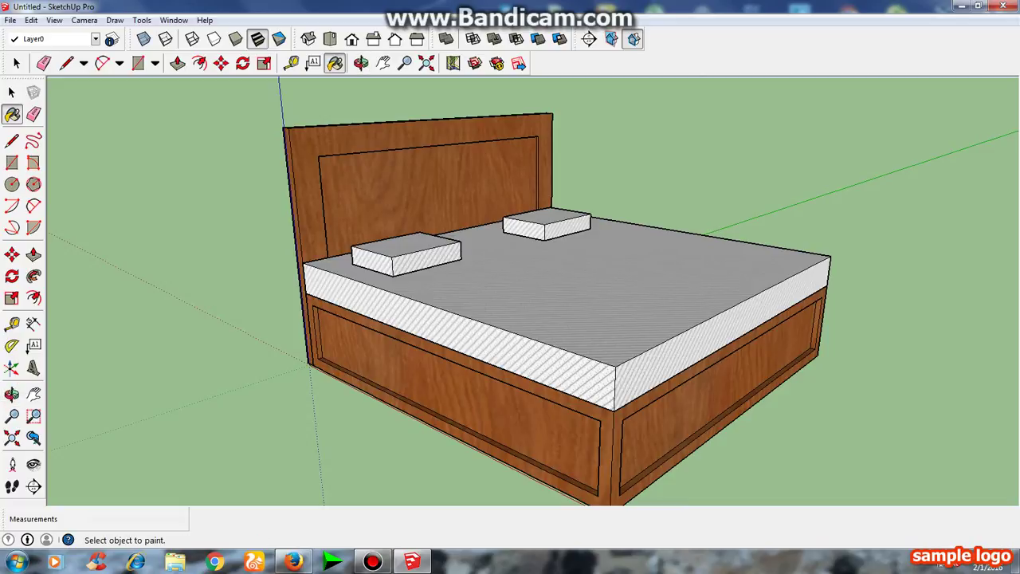